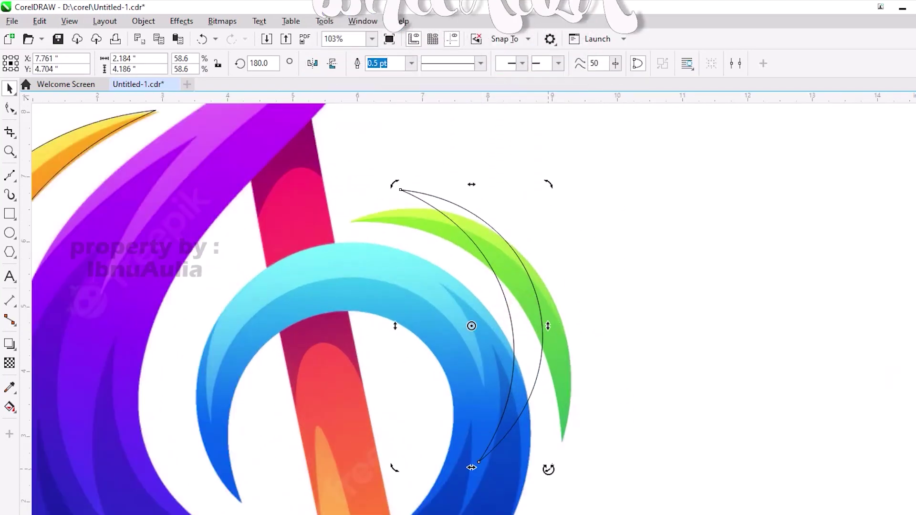
Step: Rotate the copied crescent outline onto the green crescent and adjust its nodes and curve handles to match the shape
drag(548, 471, 474, 348)
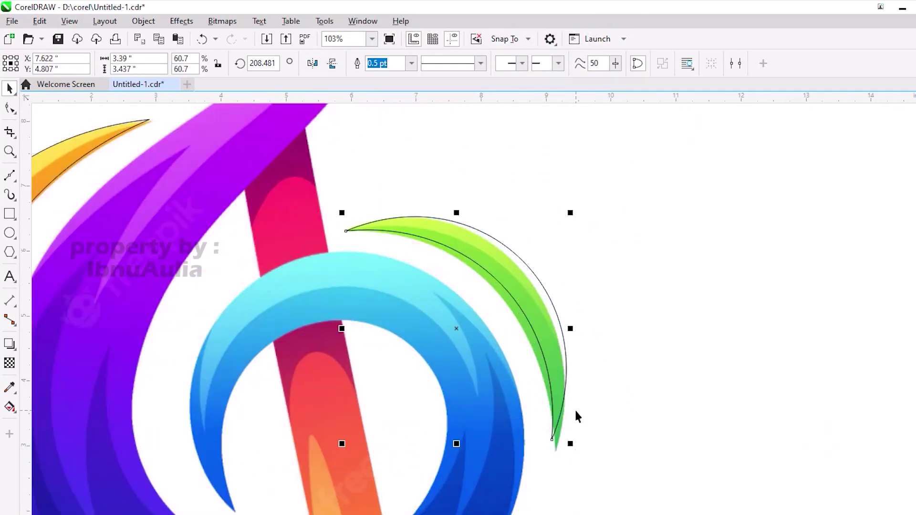
key(F10)
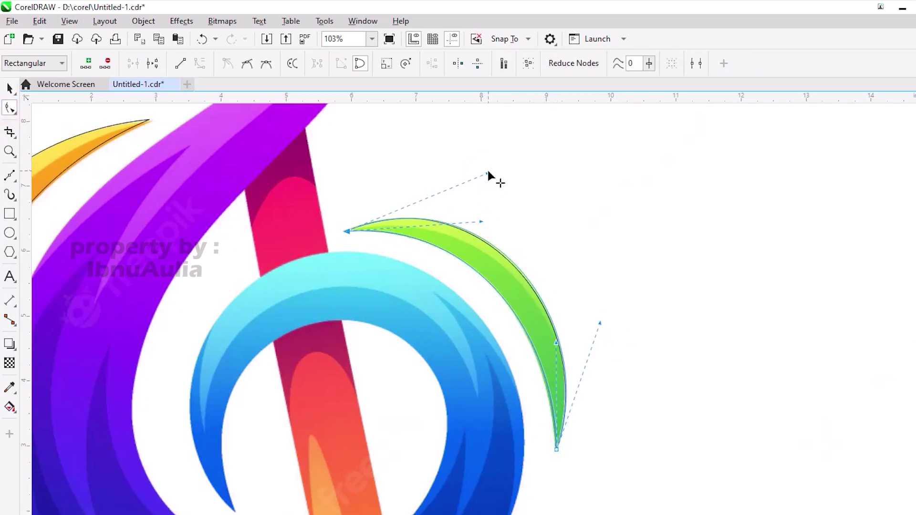
scroll(556, 450, up, 4)
scroll(546, 444, down, 6)
click(259, 181)
key(space)
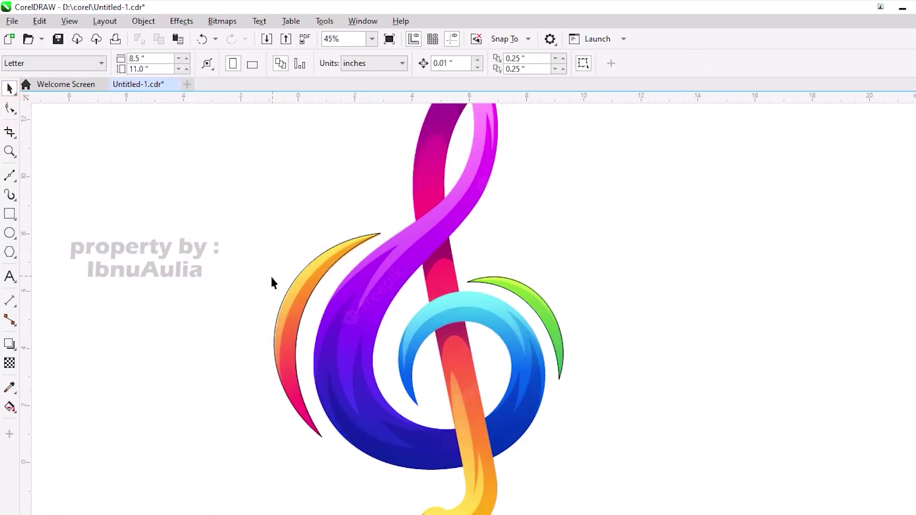
Step: Trace the clef's outer right edge with straight segments from the loop's peak down the stem to the light blue ring
scroll(345, 186, up, 2)
key(F5)
scroll(399, 259, down, 2)
scroll(393, 169, up, 4)
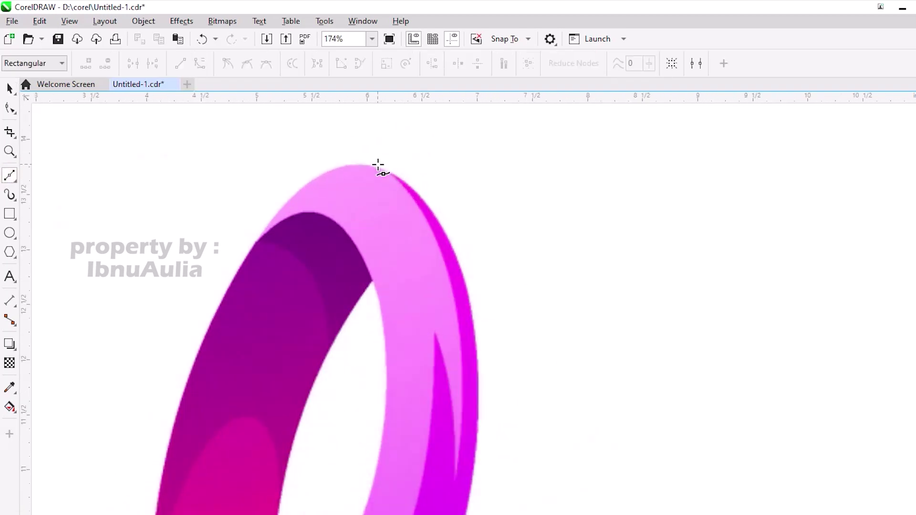
scroll(393, 169, down, 3)
scroll(415, 300, up, 1)
scroll(317, 425, up, 5)
scroll(330, 374, down, 3)
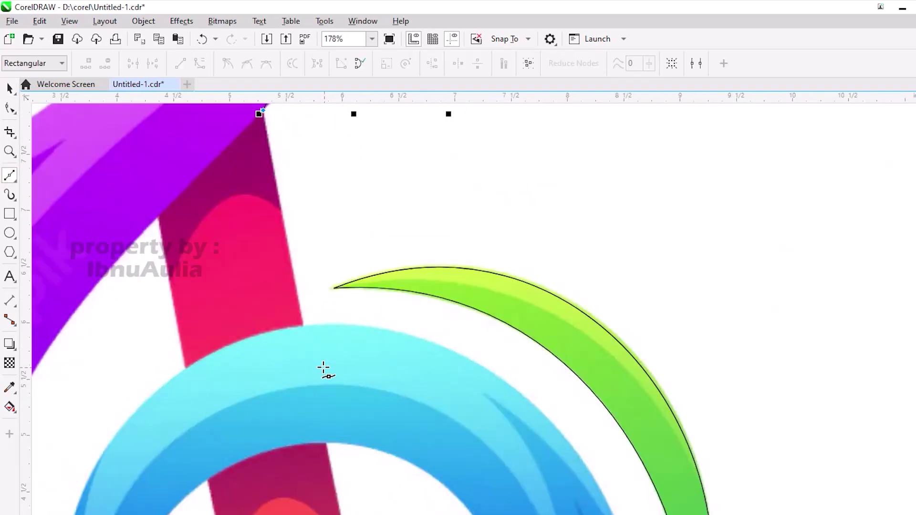
scroll(330, 375, up, 2)
click(295, 307)
Step: Continue the outline with straight segments around the blue ring's outer edge to where it meets the orange stem
scroll(399, 343, down, 4)
scroll(399, 344, up, 1)
scroll(424, 373, down, 2)
click(431, 250)
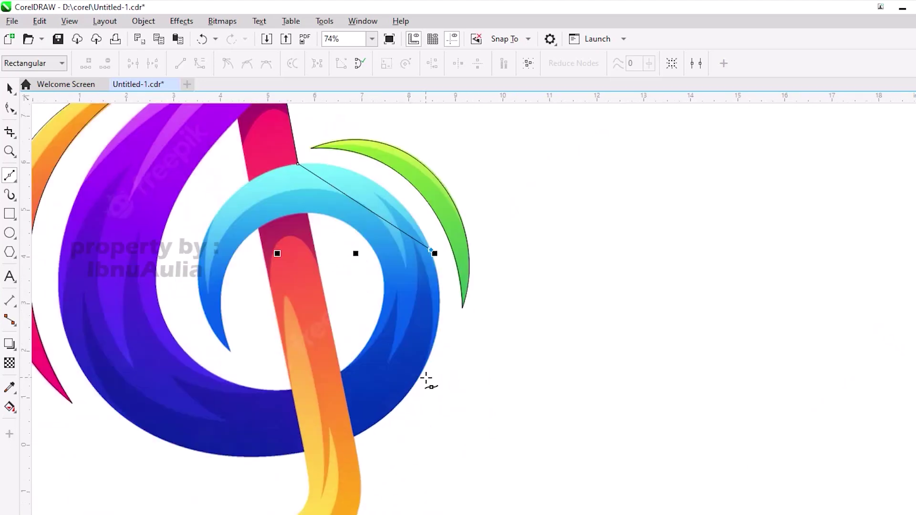
scroll(426, 380, up, 2)
scroll(315, 473, up, 4)
scroll(311, 450, down, 3)
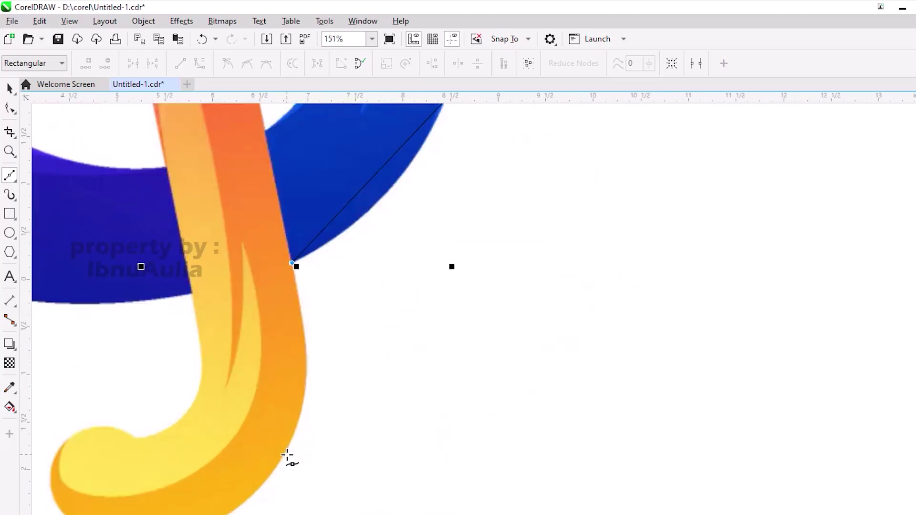
Step: Continue the straight-segment outline around the yellow-orange hook and back up to the stem's junction with the dark blue body
click(288, 456)
scroll(302, 446, up, 1)
scroll(294, 453, up, 3)
click(294, 429)
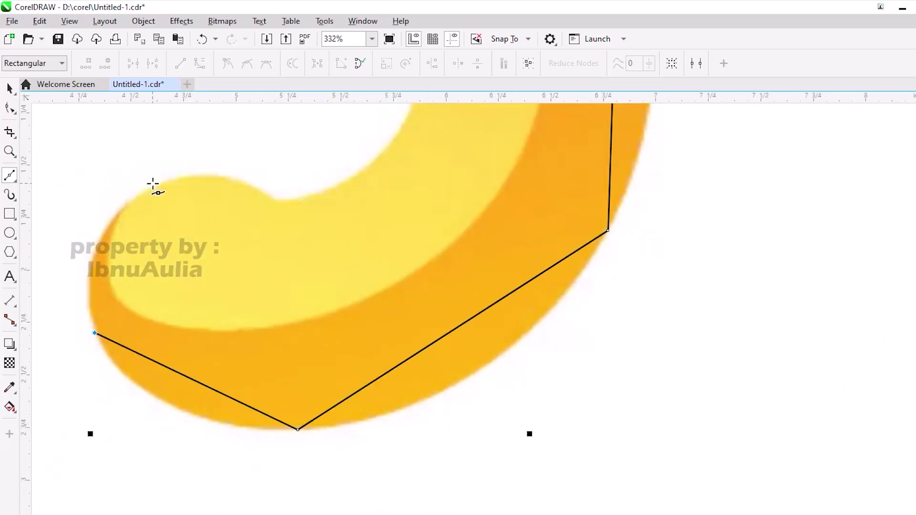
click(153, 185)
click(275, 198)
scroll(275, 198, down, 4)
scroll(311, 261, up, 3)
click(319, 288)
scroll(286, 242, down, 6)
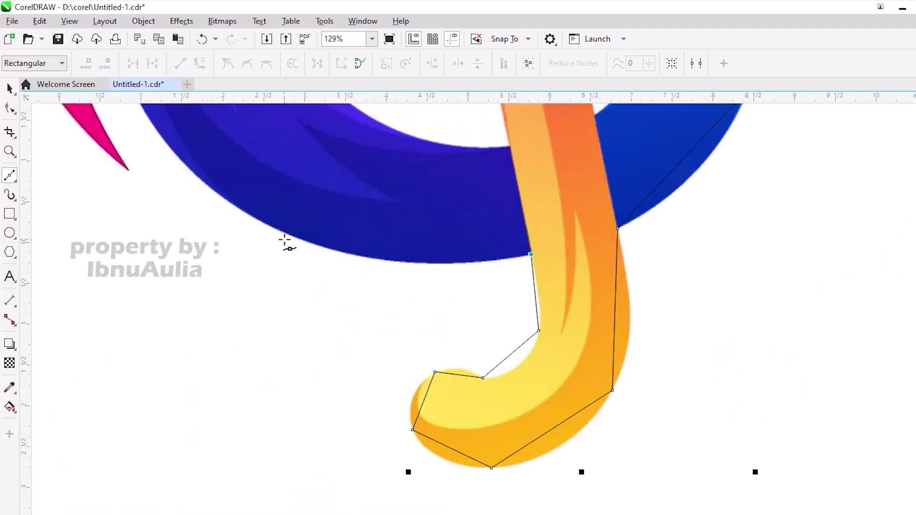
Step: Trace the purple body's outer edge up to the loop and close the outline at the loop's peak
scroll(327, 224, up, 4)
click(312, 245)
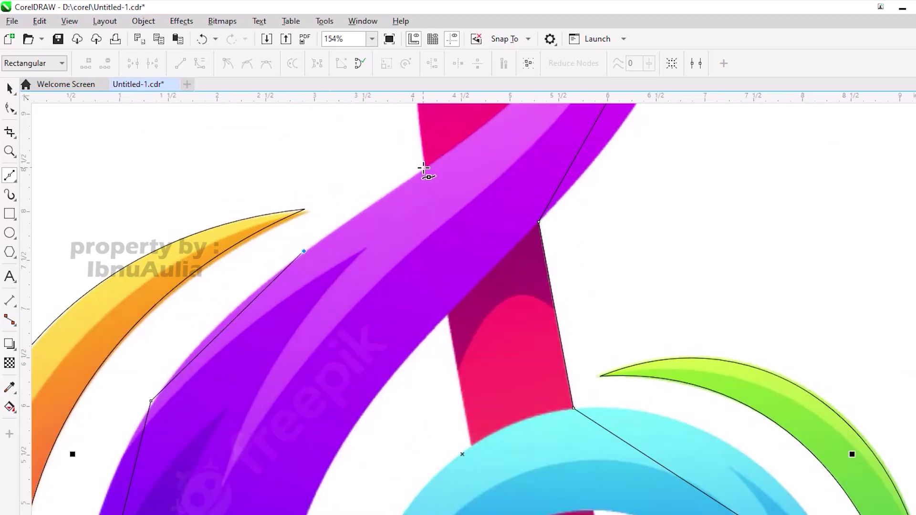
click(419, 172)
scroll(419, 173, down, 2)
click(466, 127)
scroll(430, 249, down, 3)
Step: Bend the outline's segments along the loop's right side into a smooth curve following the magenta and purple edge
key(F10)
scroll(458, 198, up, 4)
click(458, 196)
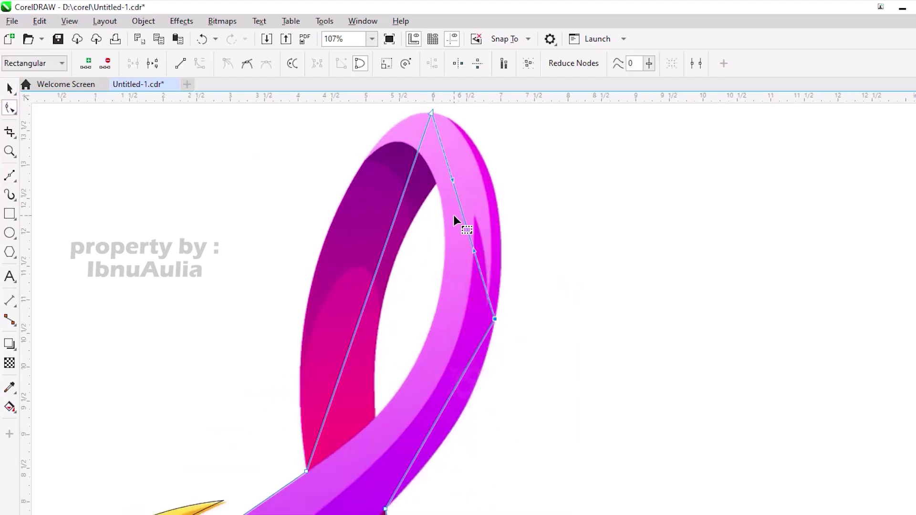
scroll(452, 353, up, 1)
click(463, 326)
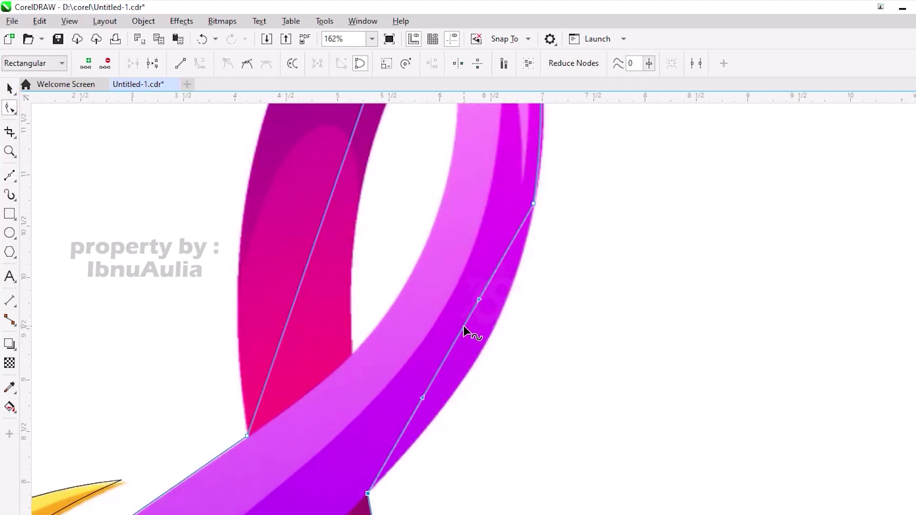
scroll(487, 339, down, 2)
click(519, 265)
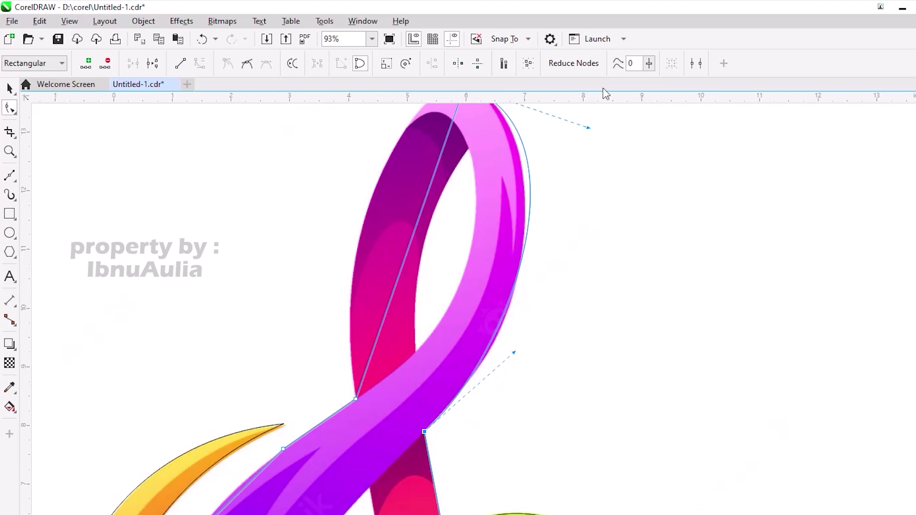
scroll(511, 297, up, 3)
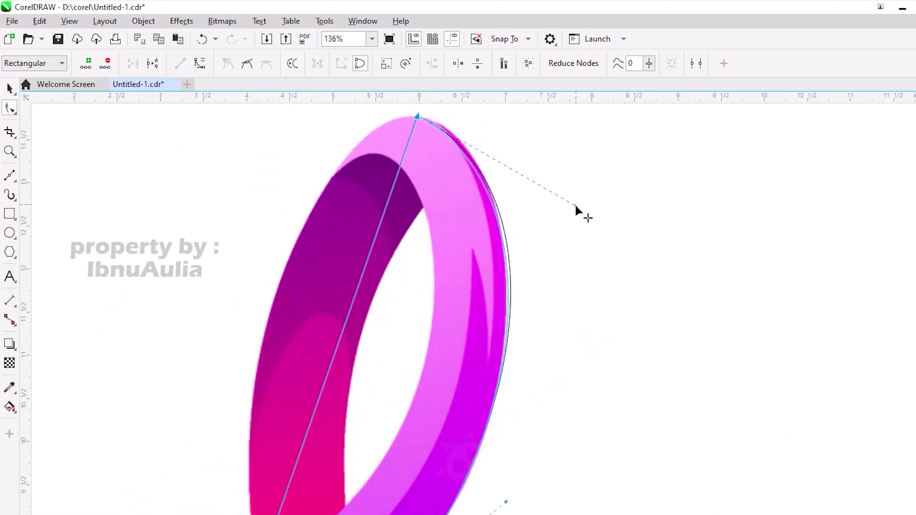
scroll(497, 190, down, 1)
scroll(446, 151, up, 2)
scroll(425, 310, down, 3)
scroll(484, 354, up, 2)
Step: Convert the segments along the blue ring's outer edge to curves and bend them to follow the ring
right_click(484, 354)
click(539, 307)
scroll(468, 347, down, 2)
scroll(455, 330, up, 3)
scroll(453, 320, down, 3)
scroll(467, 213, up, 3)
scroll(419, 369, up, 1)
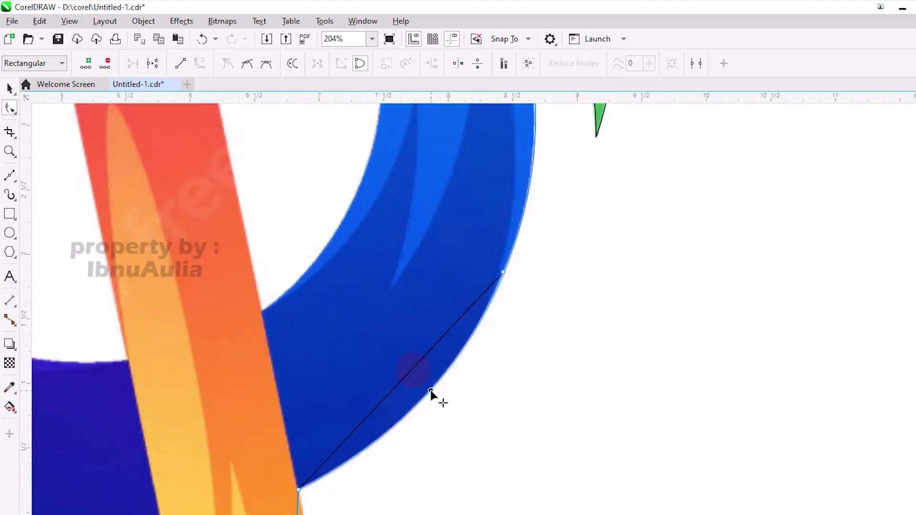
Step: Curve the outline along the outer right and bottom edge of the yellow-orange hook
scroll(528, 289, down, 3)
scroll(362, 400, up, 1)
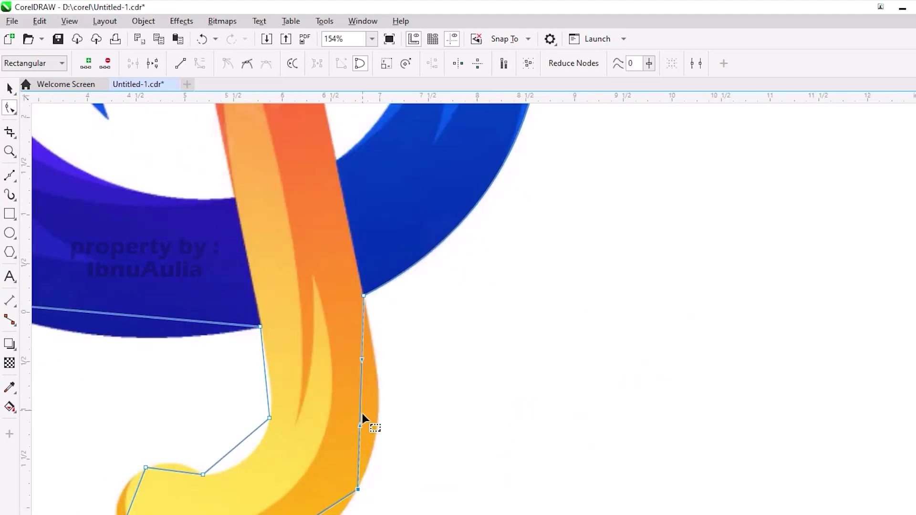
scroll(405, 401, down, 1)
right_click(384, 402)
click(379, 427)
scroll(255, 436, up, 4)
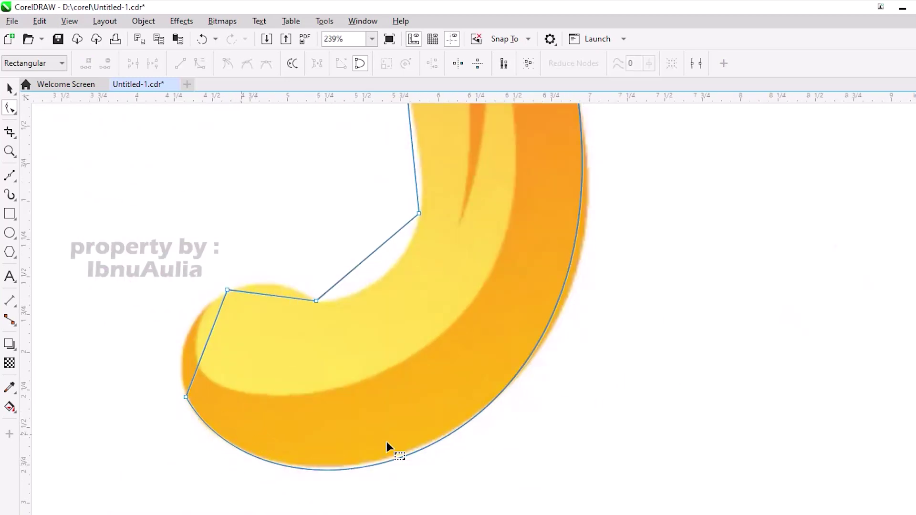
Step: Curve the outline around the hook's rounded tip, replacing the two separate bends with one smooth arc
scroll(237, 434, down, 5)
right_click(303, 375)
click(293, 371)
scroll(293, 371, up, 5)
right_click(347, 340)
click(379, 439)
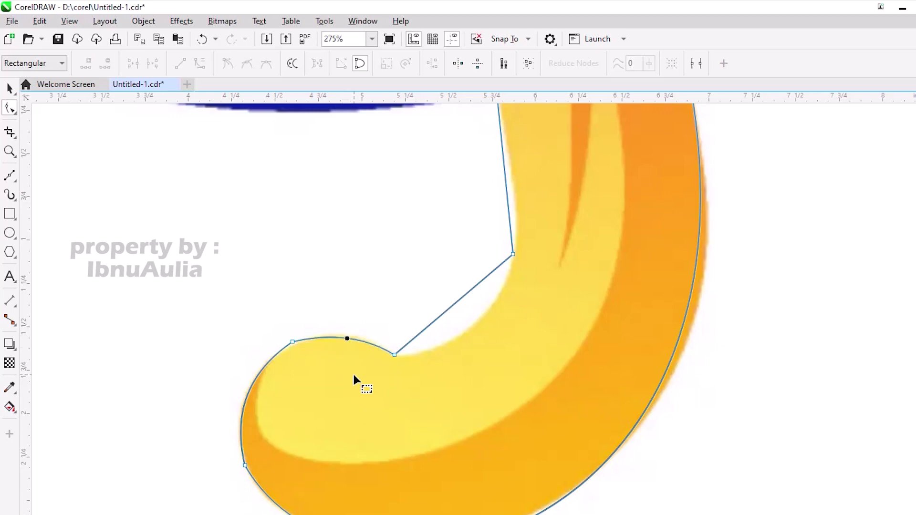
key(ctrl+z)
scroll(322, 493, down, 5)
scroll(219, 460, up, 6)
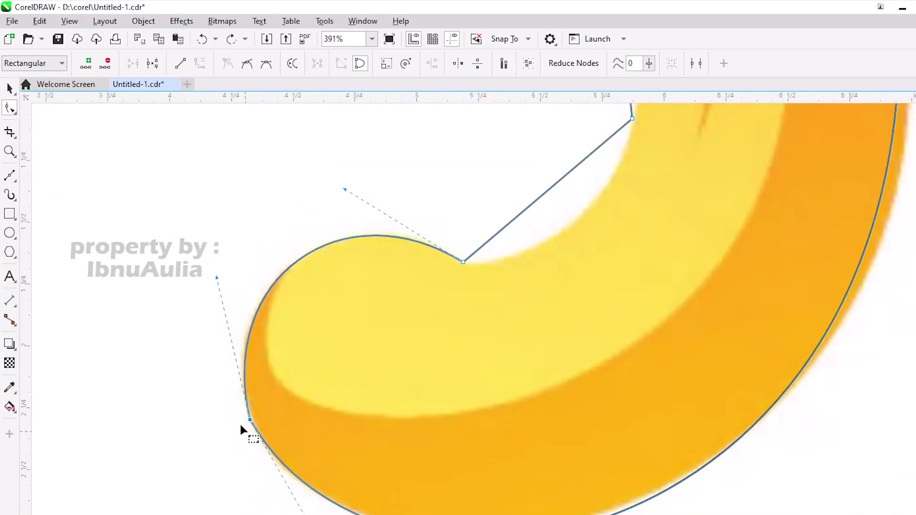
Step: Bend the segments along the hook's inner edge to follow the yellow shape up to the dark blue body
scroll(363, 167, down, 3)
scroll(480, 246, up, 3)
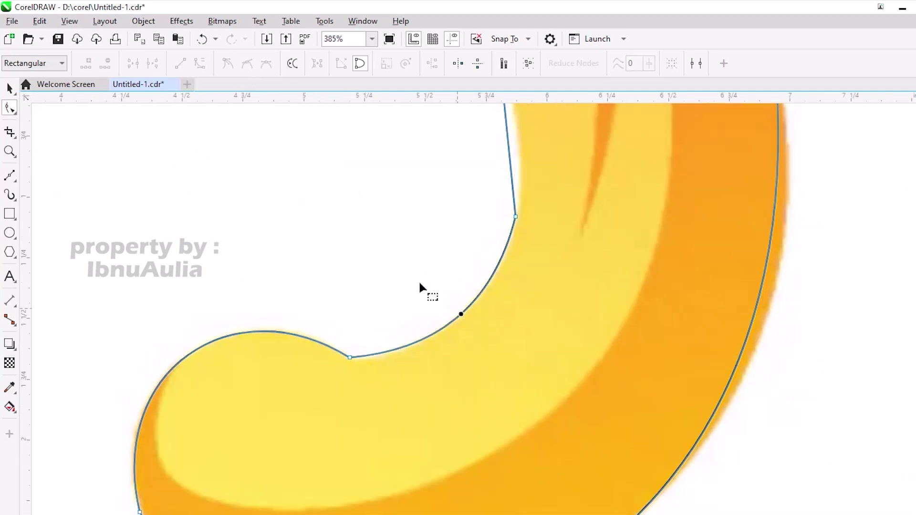
scroll(430, 327, down, 4)
scroll(480, 223, up, 3)
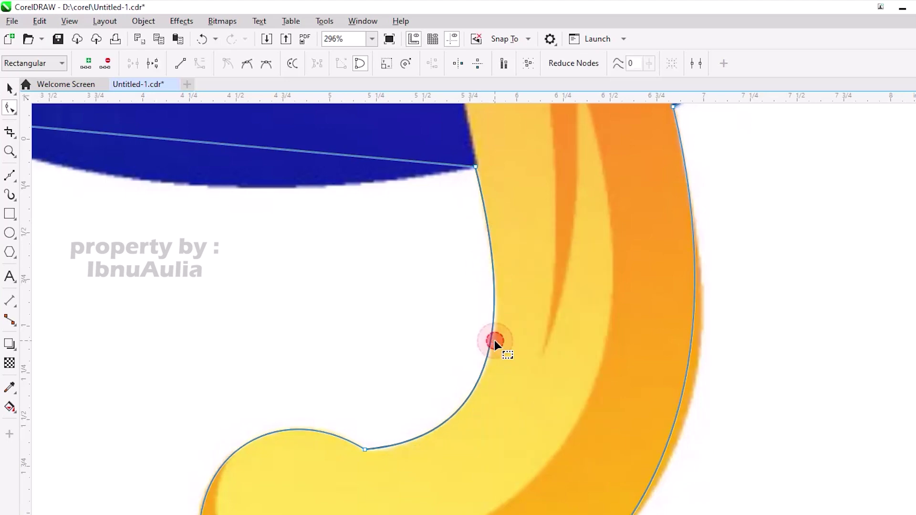
Step: Convert the segments along the body's bottom and left side to curves and bend them to the dark blue and purple edge
scroll(494, 340, down, 3)
right_click(436, 293)
click(436, 313)
scroll(435, 308, left, 3)
right_click(380, 292)
key(Escape)
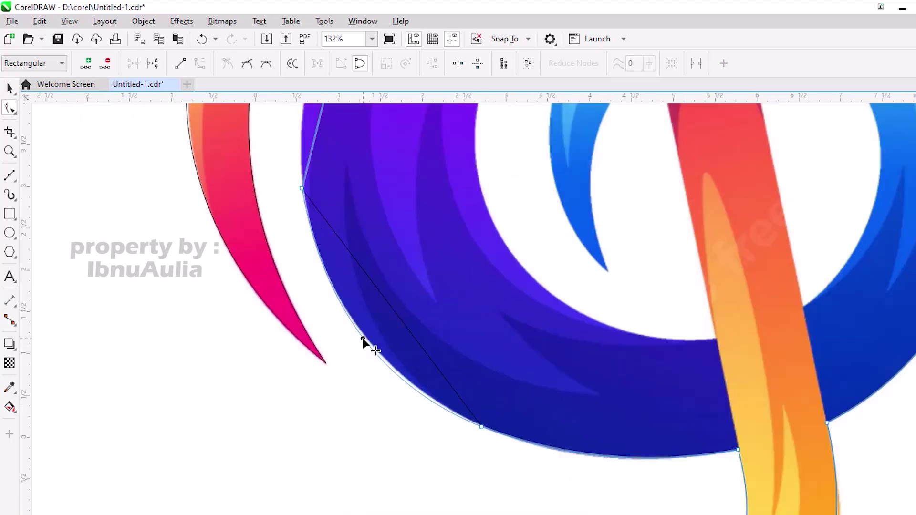
scroll(363, 339, down, 3)
scroll(409, 313, up, 2)
scroll(388, 348, down, 2)
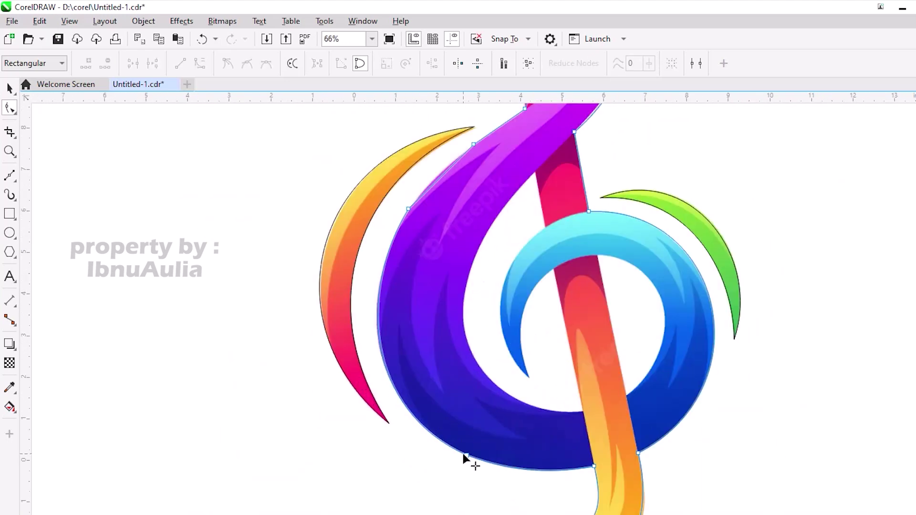
Step: Smooth the outline along the purple body's upper left edge by adjusting the curve handle at the loop crossing
scroll(444, 342, up, 3)
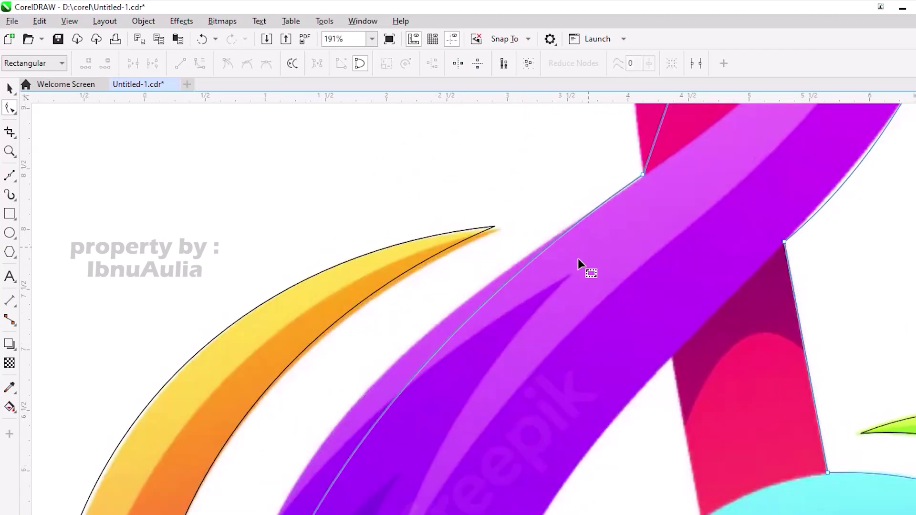
scroll(568, 253, down, 5)
scroll(557, 245, up, 2)
drag(558, 243, 220, 430)
scroll(456, 344, down, 1)
scroll(220, 429, up, 2)
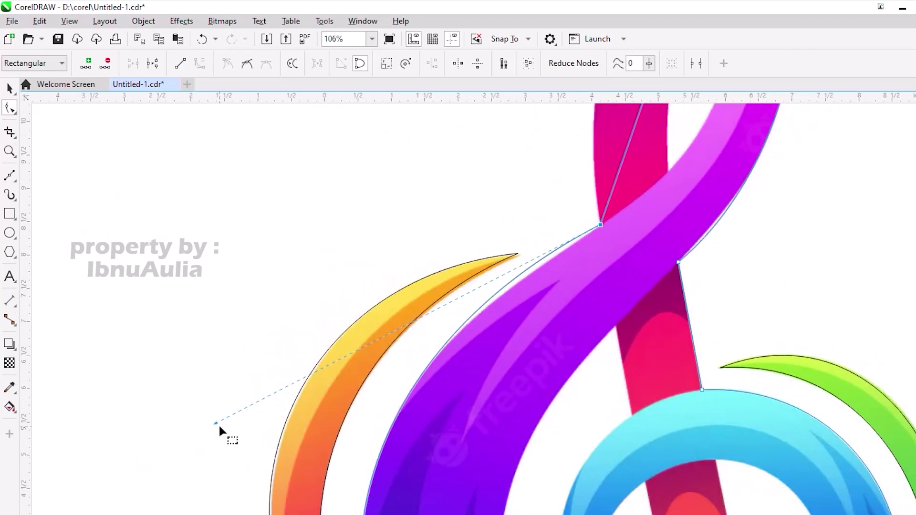
scroll(640, 149, down, 1)
scroll(454, 447, down, 2)
scroll(565, 183, up, 2)
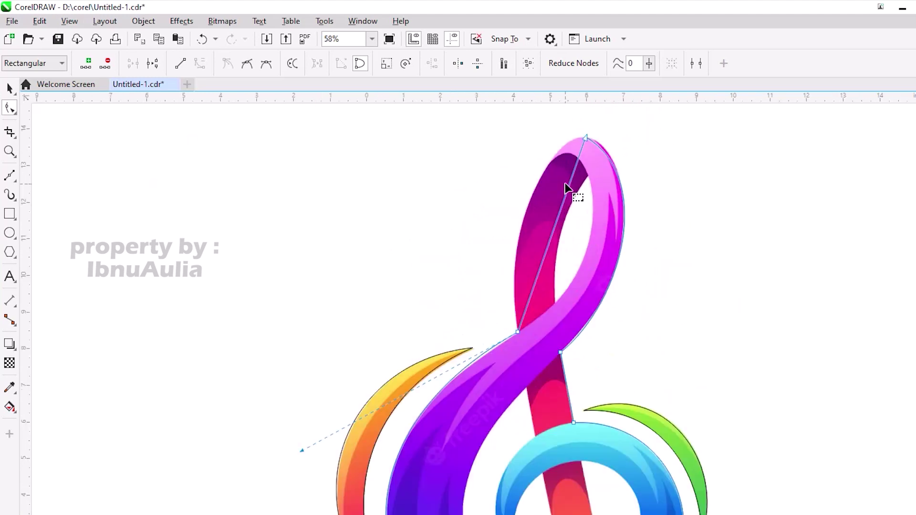
Step: Convert the loop's left segment to a curve and adjust the handles so the outline follows both sides of the loop
scroll(569, 188, up, 1)
right_click(571, 191)
click(605, 283)
scroll(494, 223, up, 1)
drag(494, 223, 445, 254)
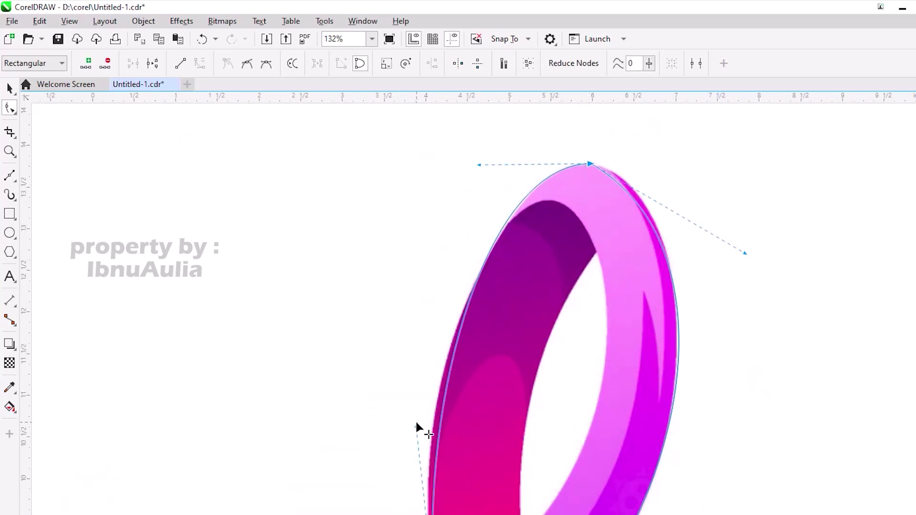
scroll(477, 181, down, 1)
drag(635, 220, 609, 175)
scroll(518, 299, down, 1)
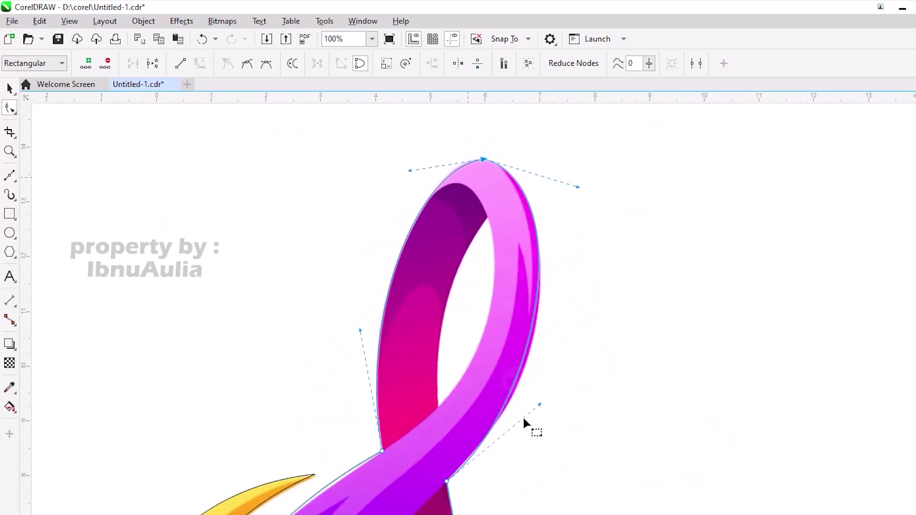
scroll(513, 405, down, 3)
scroll(415, 210, up, 4)
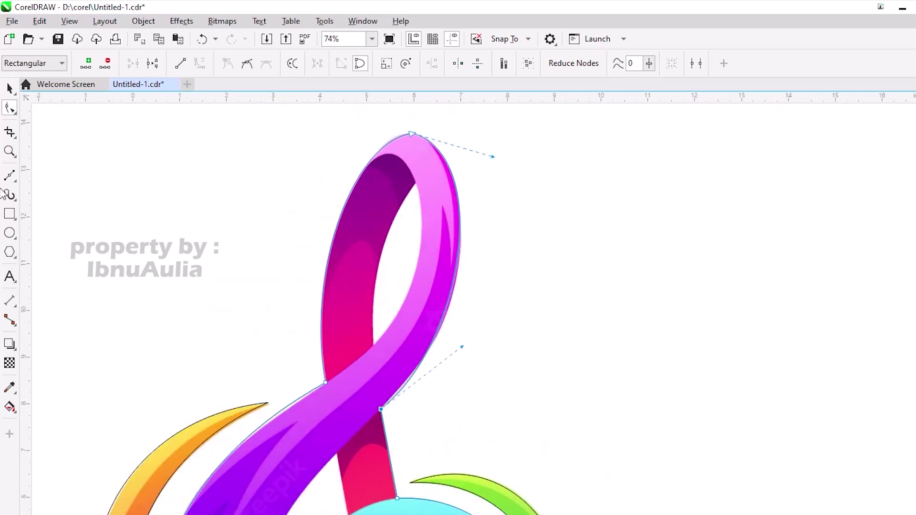
Step: Trace the white opening inside the upper loop and bend its segments into curves that match the opening's edges
key(F5)
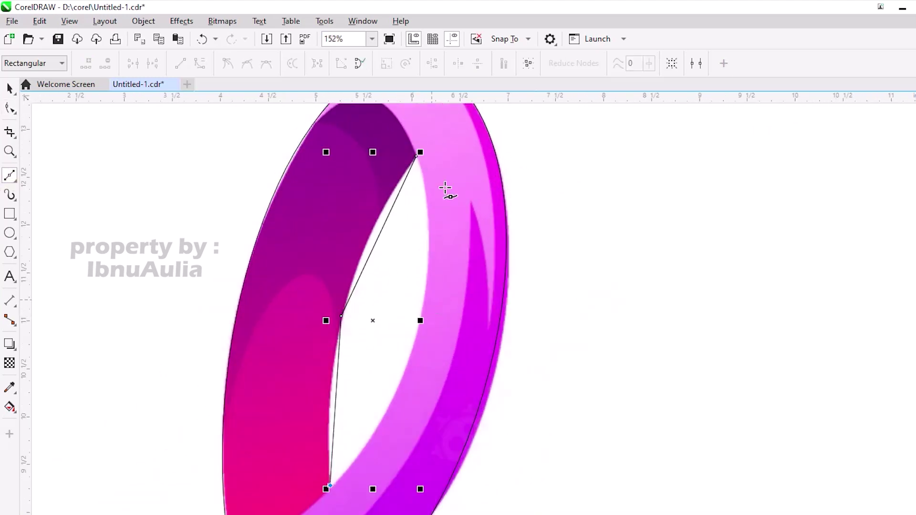
key(F10)
right_click(381, 293)
click(419, 383)
drag(370, 329, 411, 341)
drag(378, 241, 381, 237)
right_click(337, 394)
click(329, 392)
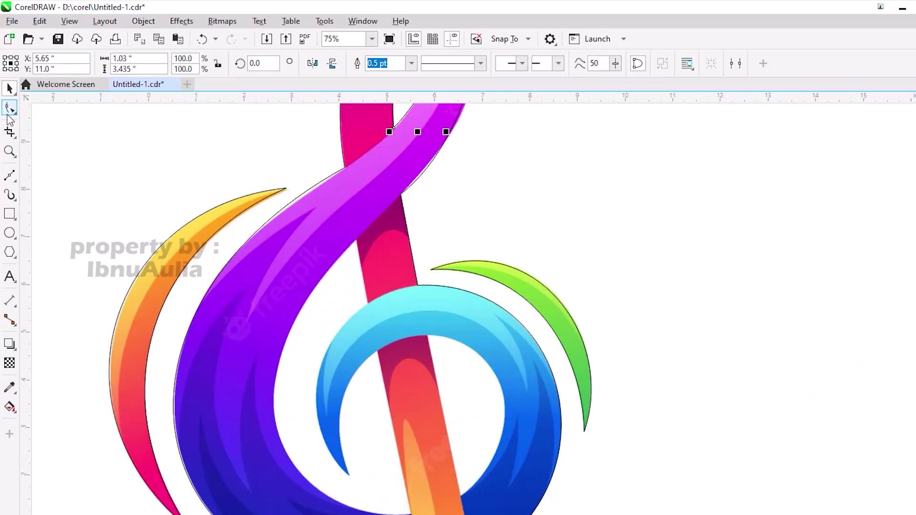
Step: Trace an inner outline from the purple body down the stem and around the blue ring's left tip with straight segments
scroll(331, 181, up, 3)
key(F5)
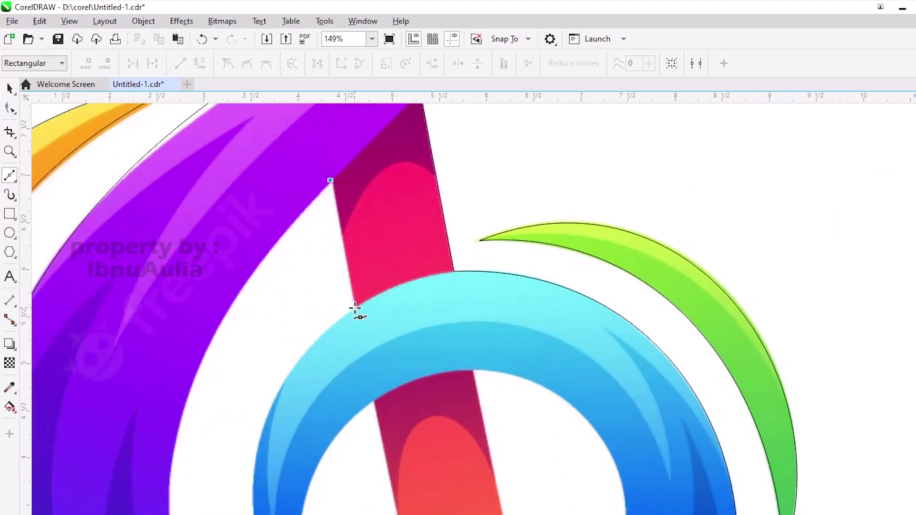
click(355, 309)
scroll(353, 262, down, 1)
scroll(297, 239, up, 4)
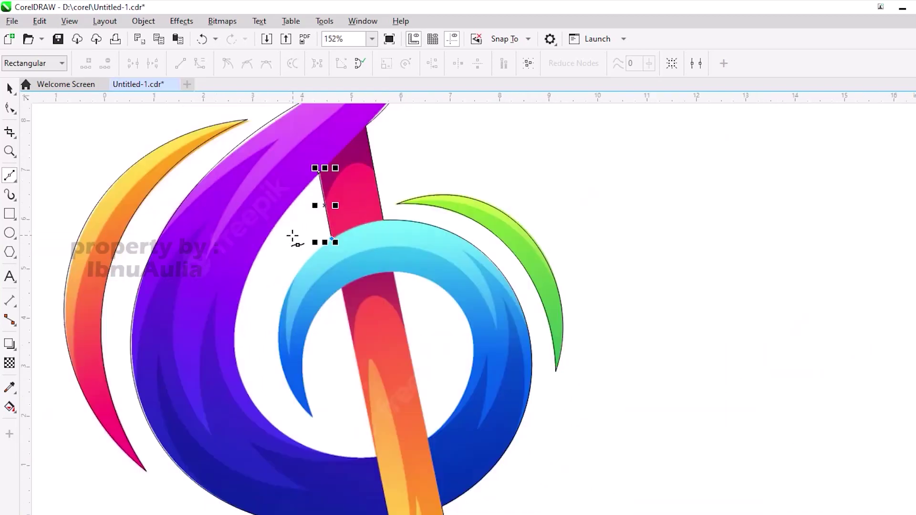
scroll(336, 453, up, 3)
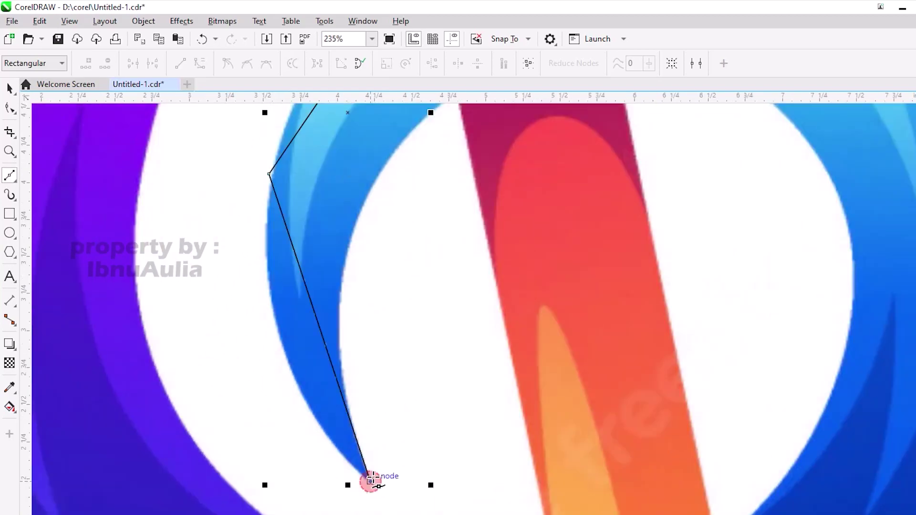
click(336, 453)
click(325, 313)
click(385, 229)
Step: Continue the inner outline with straight segments past the stem and purple body's bottom, and close it at the body's upper stem crossing
scroll(388, 286, down, 3)
scroll(429, 429, down, 2)
click(449, 514)
scroll(459, 504, up, 1)
click(200, 298)
scroll(199, 298, down, 2)
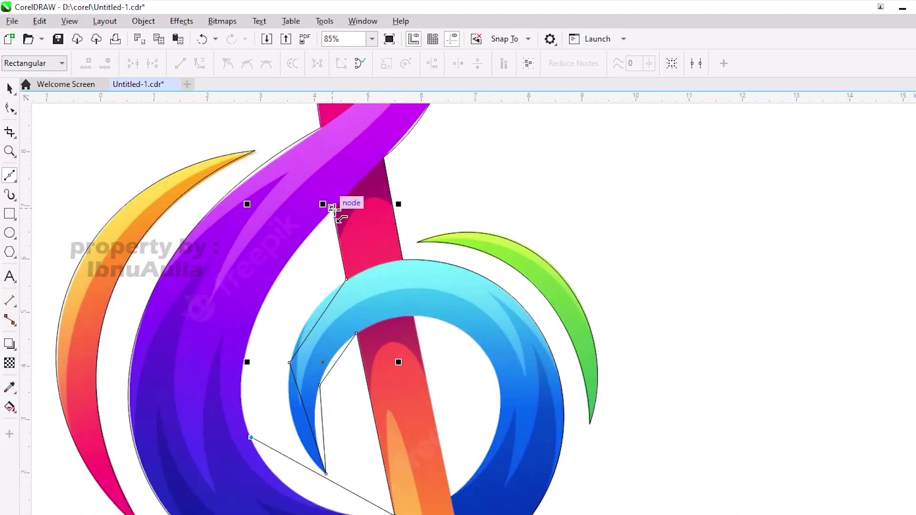
click(337, 265)
Step: Bend the inner outline's segments into curves that follow the inner edge of the purple body down to the stem
double_click(252, 334)
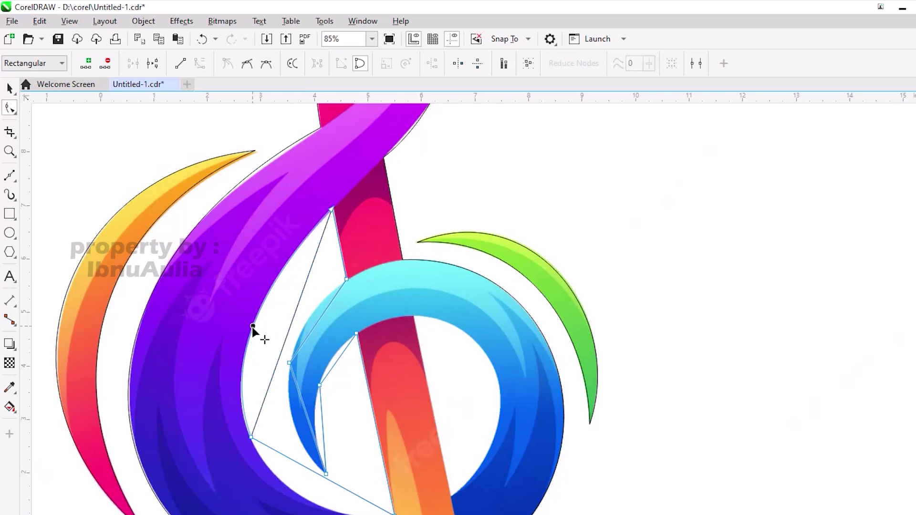
scroll(286, 362, down, 3)
scroll(307, 389, up, 5)
scroll(286, 453, down, 2)
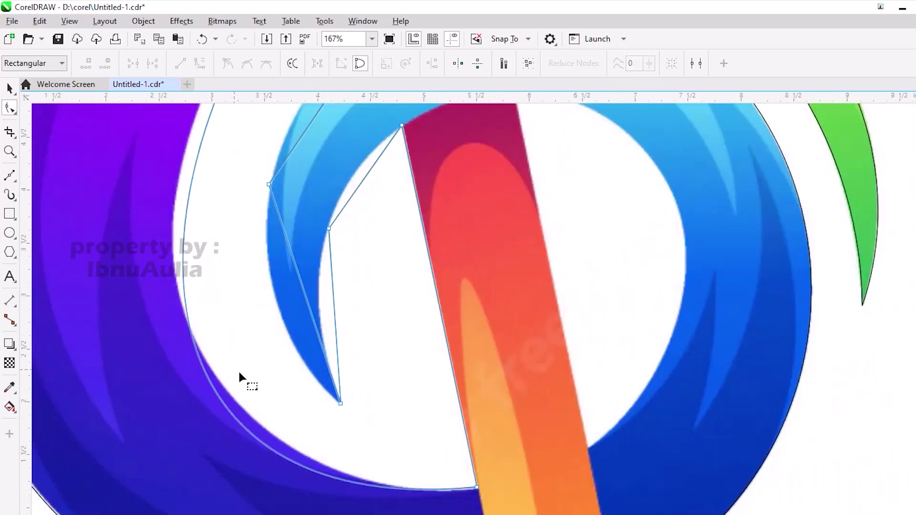
scroll(241, 380, down, 1)
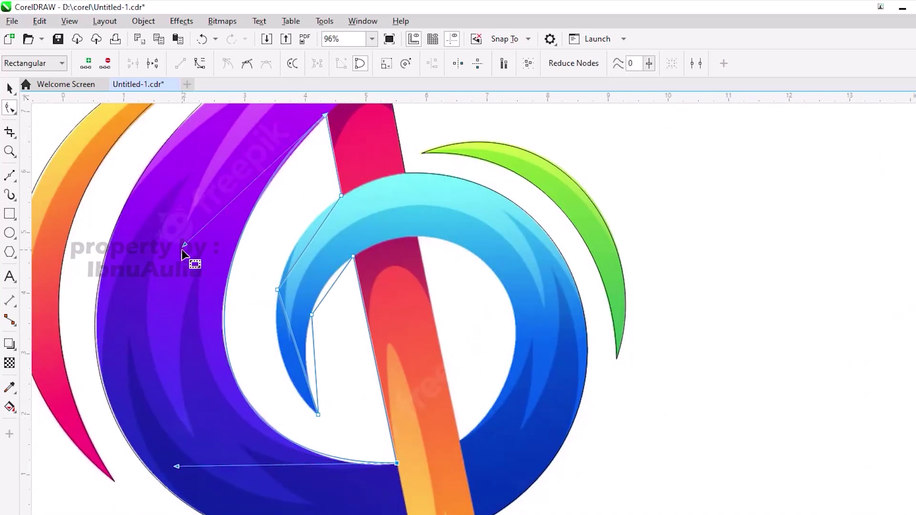
scroll(302, 296, up, 1)
scroll(322, 205, up, 1)
Step: Convert the segments around the blue ring's left tip to curves and bend them along the ring's outer and inner edges
right_click(322, 205)
click(358, 297)
drag(311, 229, 296, 216)
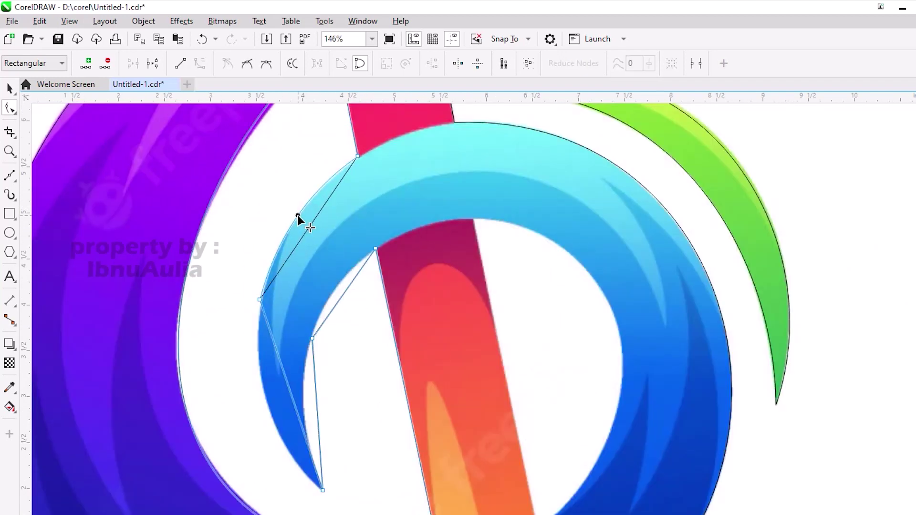
right_click(339, 290)
click(377, 244)
scroll(414, 301, down, 2)
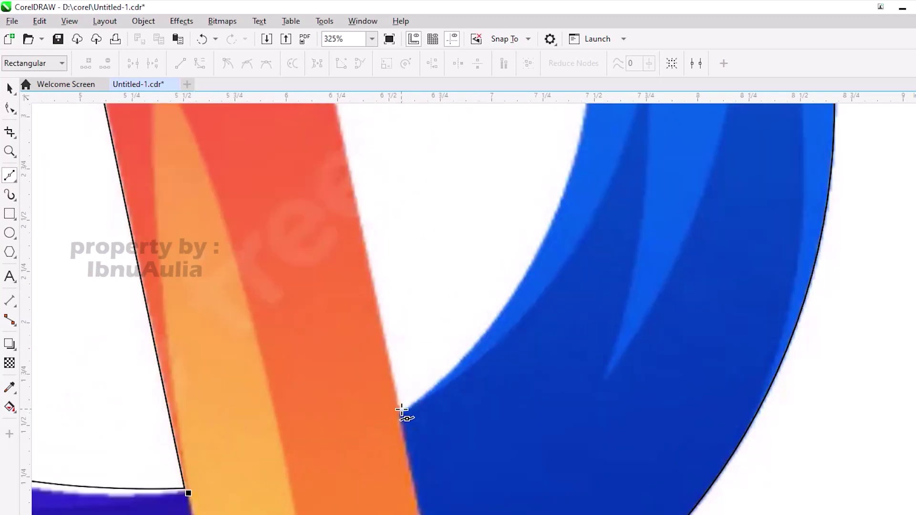
Step: Trace the white opening between the stem and the blue ring's right side and bend its segments along the ring's inner edge
scroll(402, 410, down, 2)
click(7, 110)
click(423, 355)
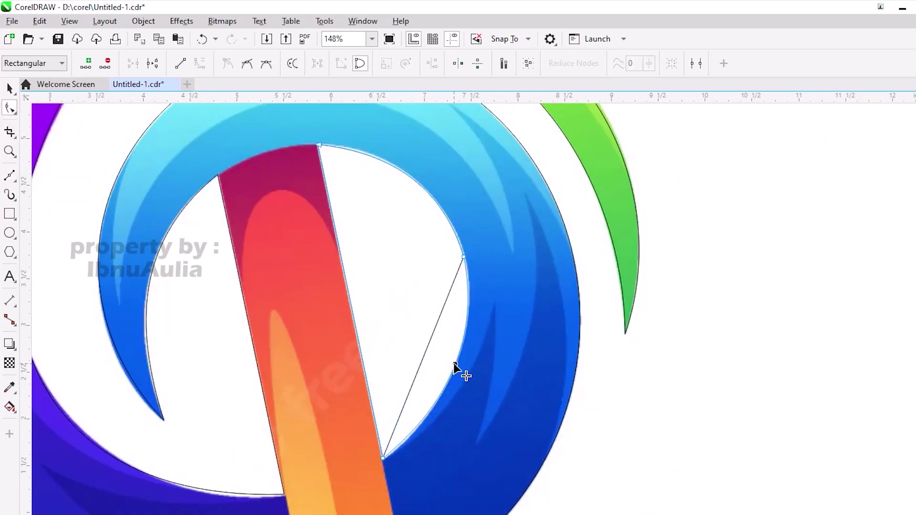
scroll(465, 280, down, 3)
Step: Select the traced openings with the blue-filled clef silhouette and cut them out of it
key(space)
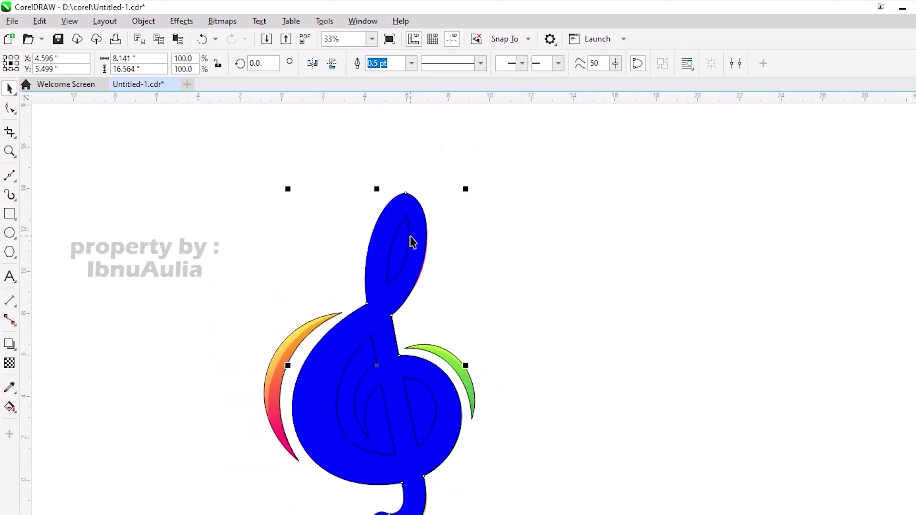
scroll(419, 245, up, 5)
scroll(414, 110, down, 6)
click(405, 305)
click(493, 234)
scroll(322, 337, up, 3)
click(384, 225)
click(414, 360)
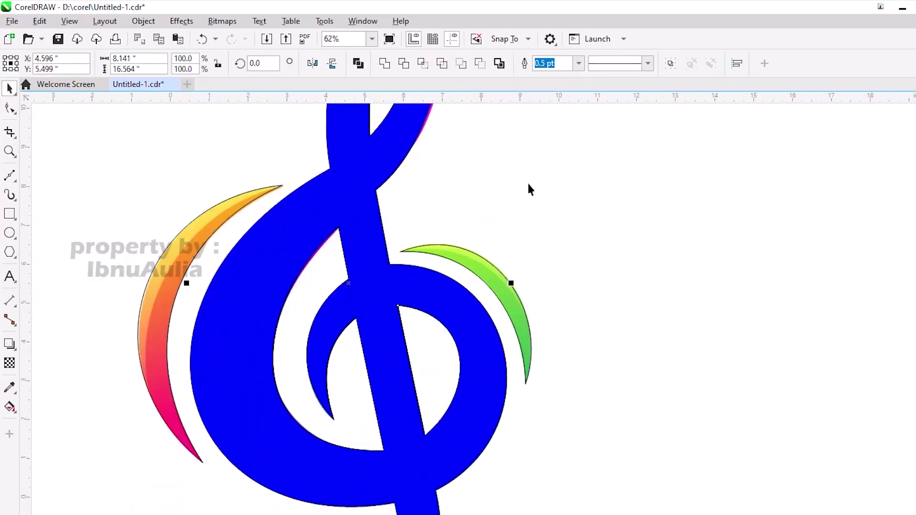
Step: Clear the clef silhouette's blue fill, send it to the back and colour its outline green
scroll(416, 402, down, 3)
scroll(400, 396, up, 1)
click(380, 390)
key(shift+Page_Down)
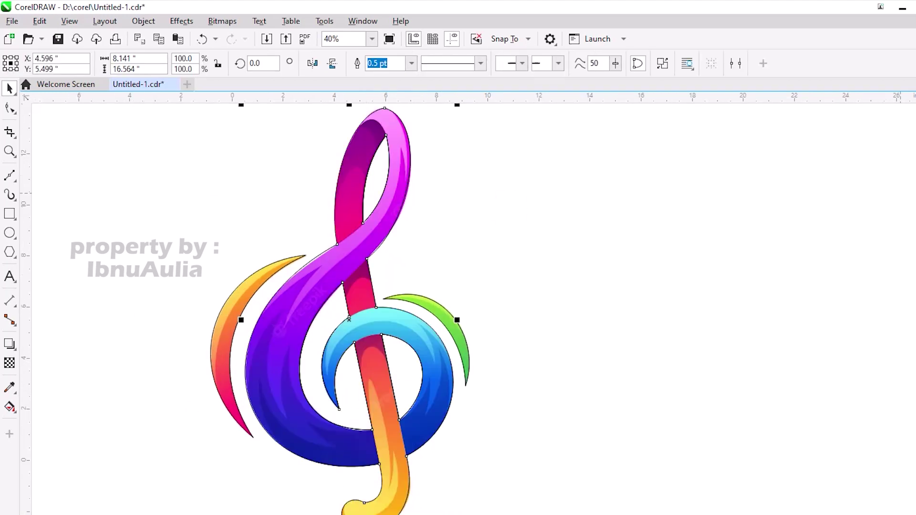
scroll(354, 337, up, 2)
key(Escape)
scroll(431, 395, down, 3)
scroll(370, 272, up, 2)
scroll(384, 458, down, 3)
scroll(380, 238, up, 3)
scroll(364, 343, down, 1)
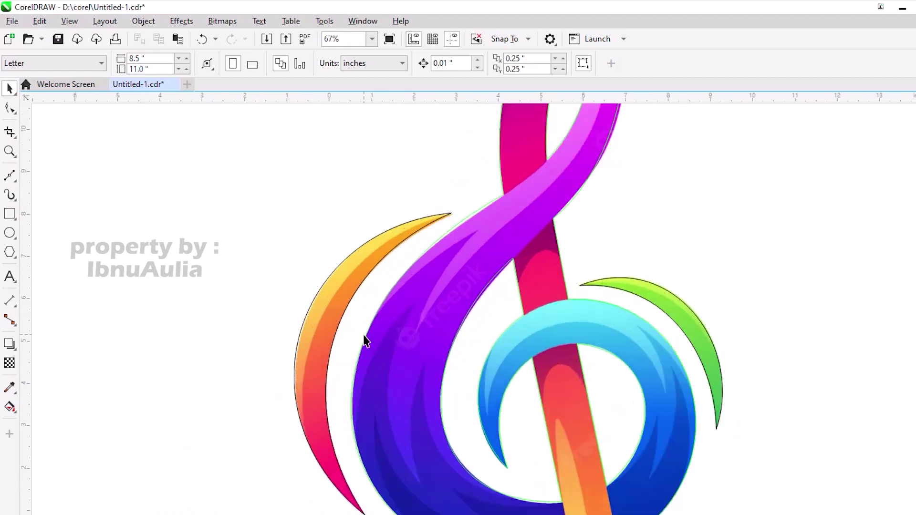
Step: Trace a closed straight-segment shape around the yellow highlight of the orange crescent, starting and ending at its upper tip
key(F5)
scroll(462, 205, up, 2)
scroll(491, 180, up, 2)
scroll(491, 180, down, 3)
scroll(184, 337, up, 1)
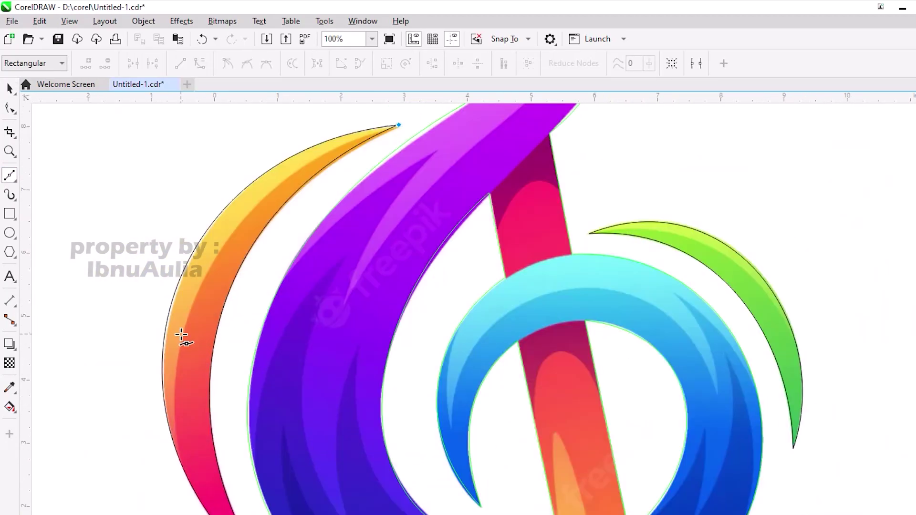
scroll(148, 344, down, 2)
scroll(174, 307, up, 4)
scroll(362, 219, up, 2)
click(343, 208)
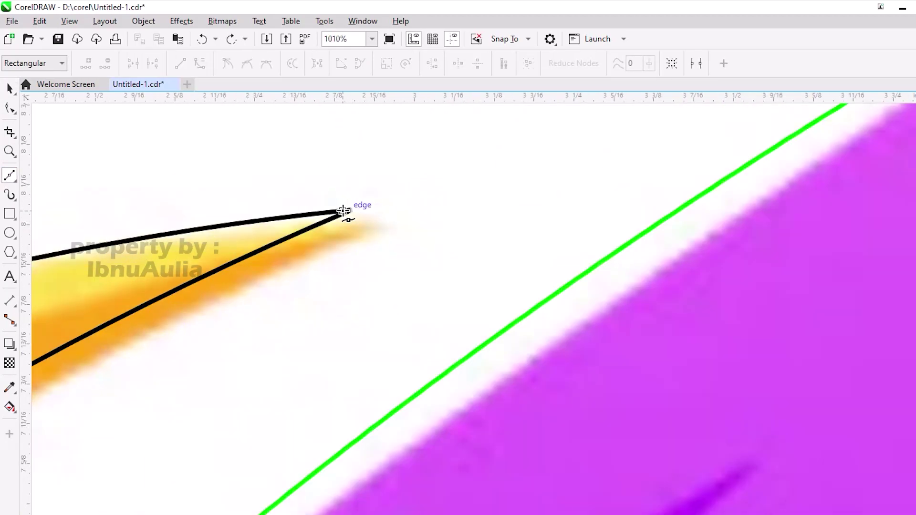
scroll(392, 186, down, 3)
click(262, 336)
scroll(198, 260, up, 2)
scroll(343, 360, down, 2)
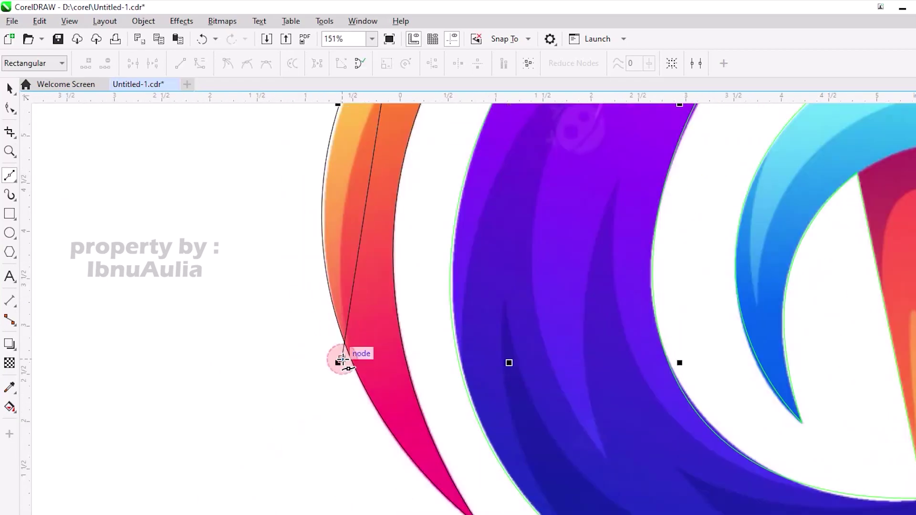
scroll(276, 300, down, 3)
scroll(351, 315, up, 2)
scroll(337, 334, up, 3)
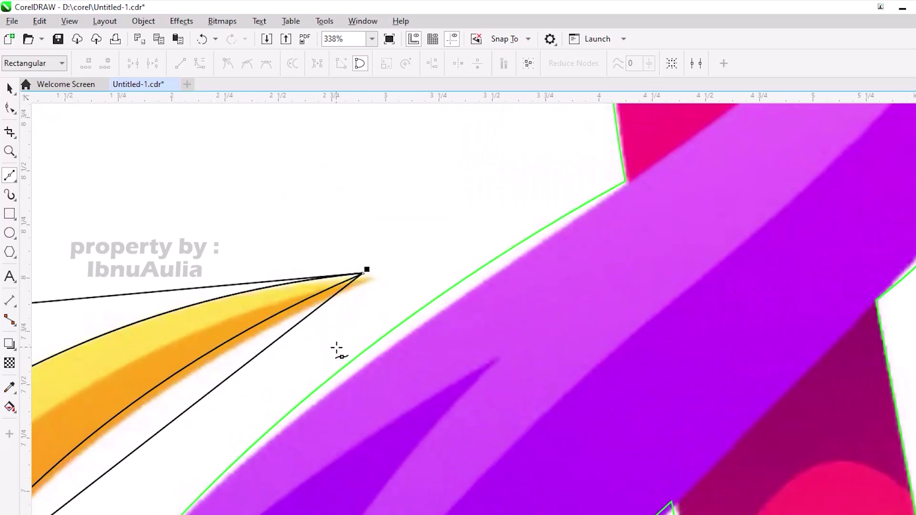
scroll(400, 401, down, 4)
scroll(381, 382, up, 4)
Step: Convert the highlight shape's inner segments to curves and bend them along the boundary between the crescent's yellow and orange bands
key(F10)
click(388, 309)
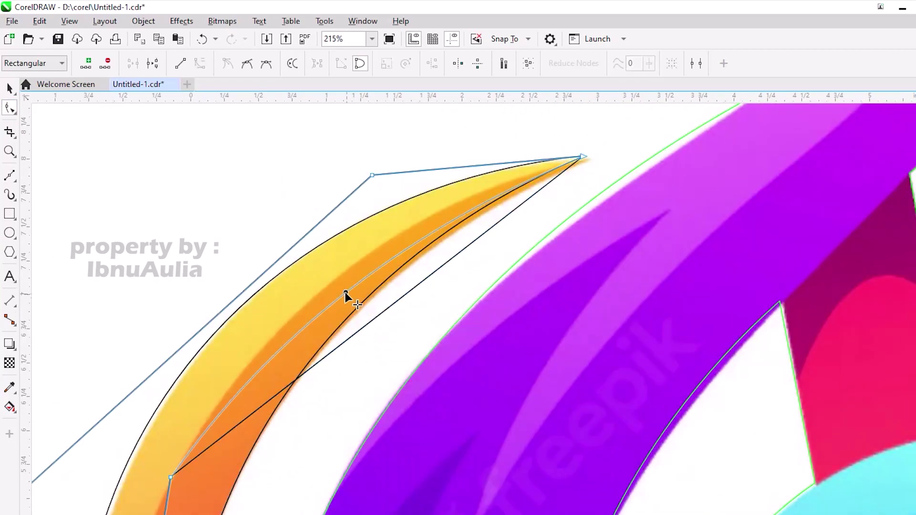
scroll(334, 281, down, 2)
right_click(299, 340)
click(285, 331)
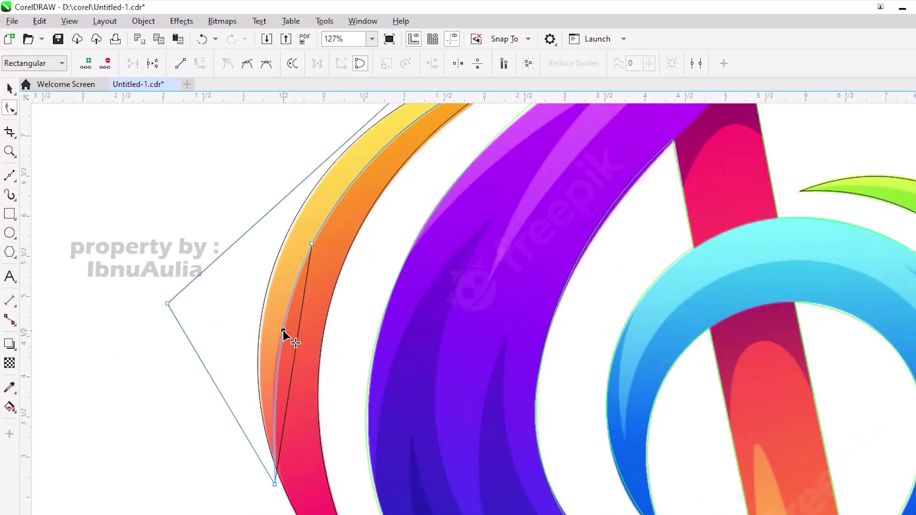
scroll(311, 243, down, 1)
scroll(317, 317, up, 3)
scroll(262, 388, down, 3)
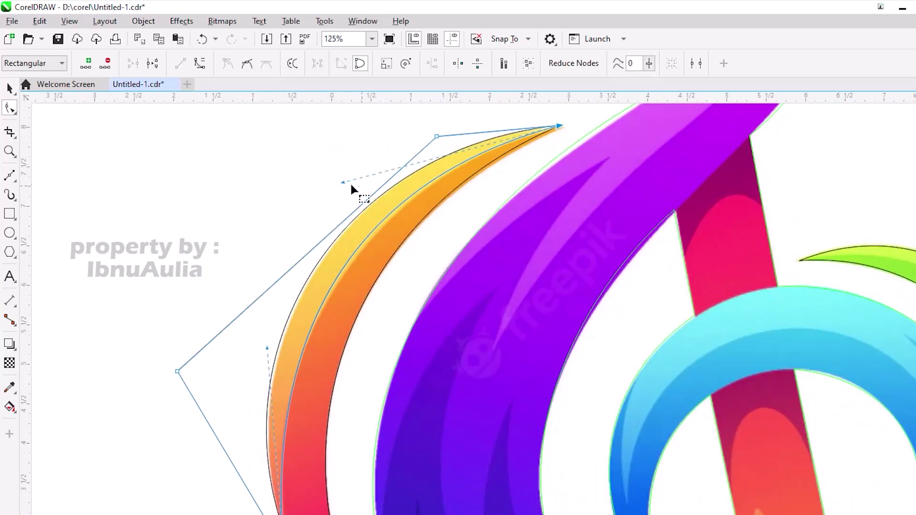
Step: Intersect the highlight shape with the orange crescent's outline to form its yellow band
key(space)
scroll(372, 181, down, 2)
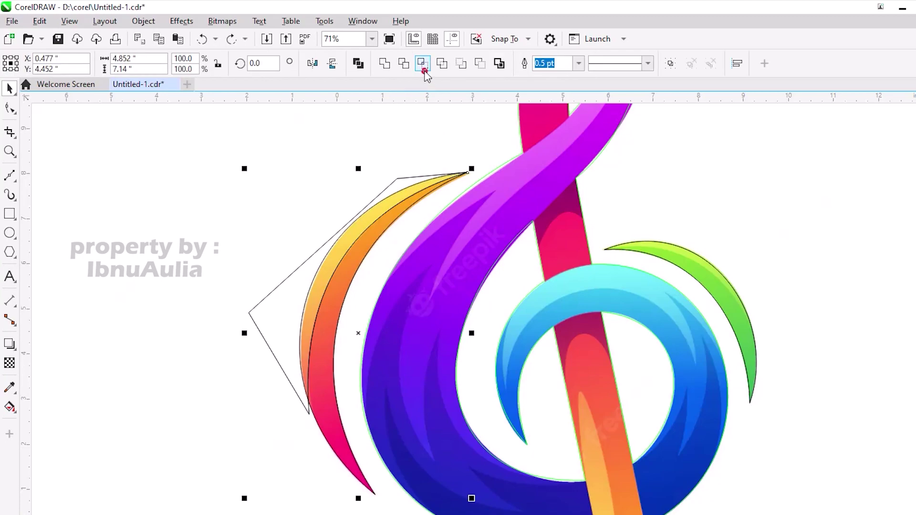
Step: Trace a closed straight-segment shape around the green crescent's light highlight, starting from its left tip
key(space)
scroll(532, 381, up, 5)
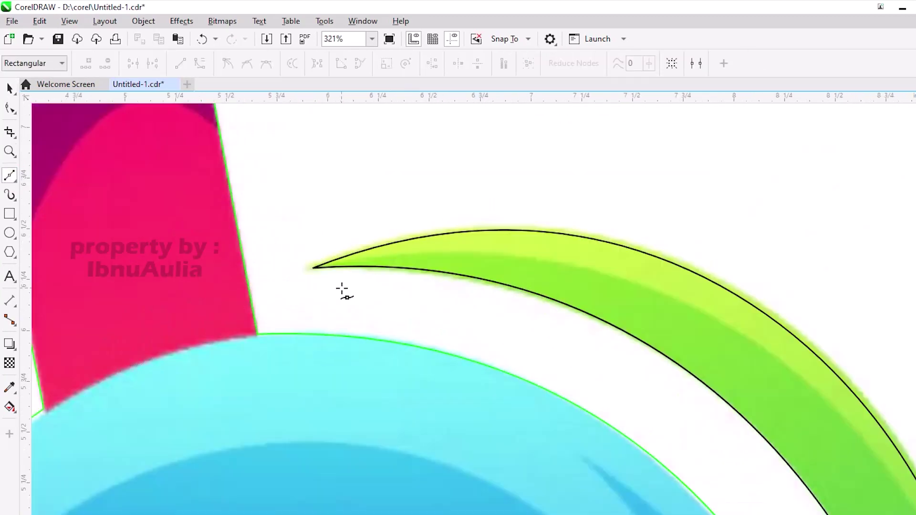
scroll(342, 290, down, 3)
click(590, 309)
scroll(301, 201, up, 2)
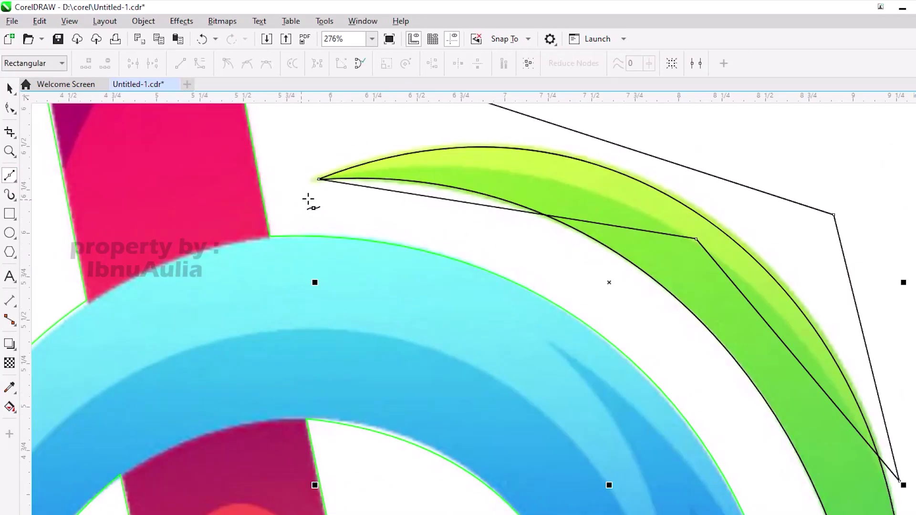
scroll(318, 179, down, 3)
scroll(538, 246, up, 2)
Step: Convert the shape's inner segments to curves and bend them along the boundary between the green crescent's light and dark bands
right_click(538, 246)
click(565, 254)
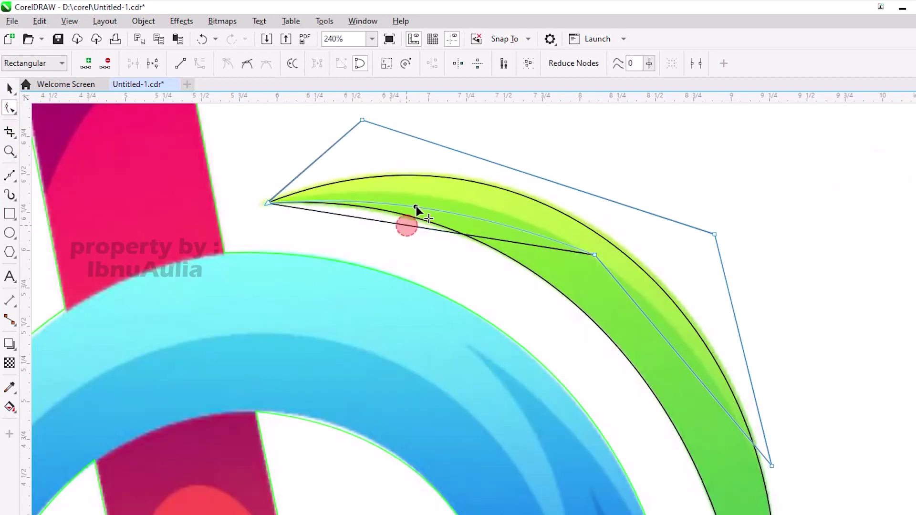
click(654, 321)
scroll(654, 337, up, 2)
click(568, 227)
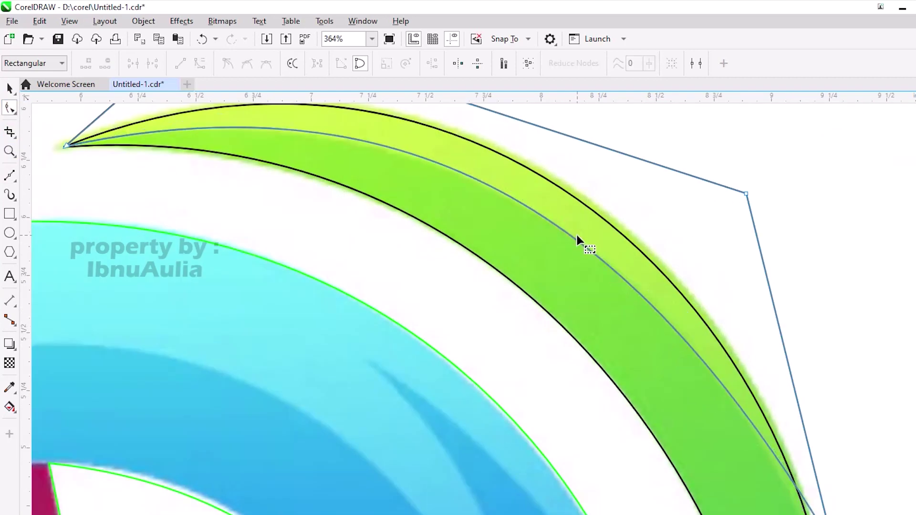
Step: Intersect the traced highlight shape with the green crescent's outline so only its light band remains
scroll(542, 271, down, 2)
scroll(542, 271, down, 2)
key(space)
click(498, 220)
click(655, 265)
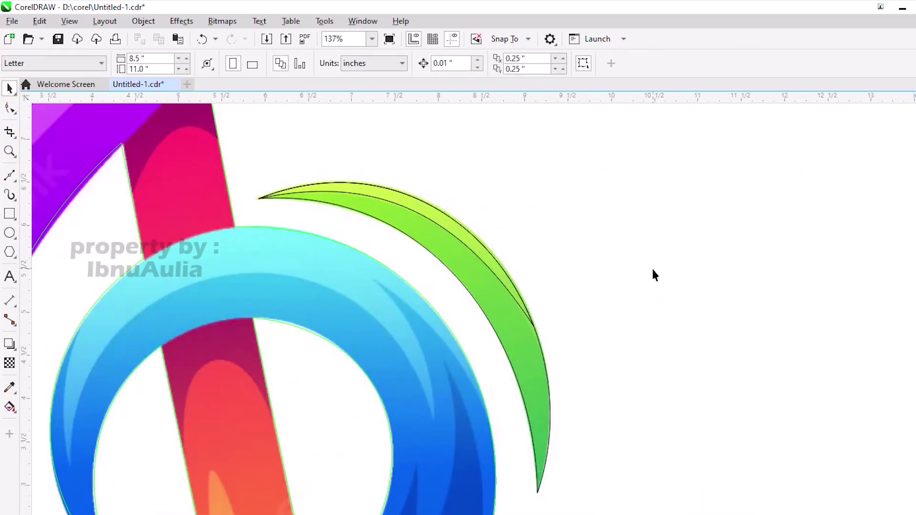
Step: Convert the node at the top of the clef's upper loop to a smooth node and undo the last adjustment to it
scroll(510, 164, down, 2)
scroll(519, 164, up, 1)
scroll(570, 210, down, 2)
scroll(552, 195, up, 2)
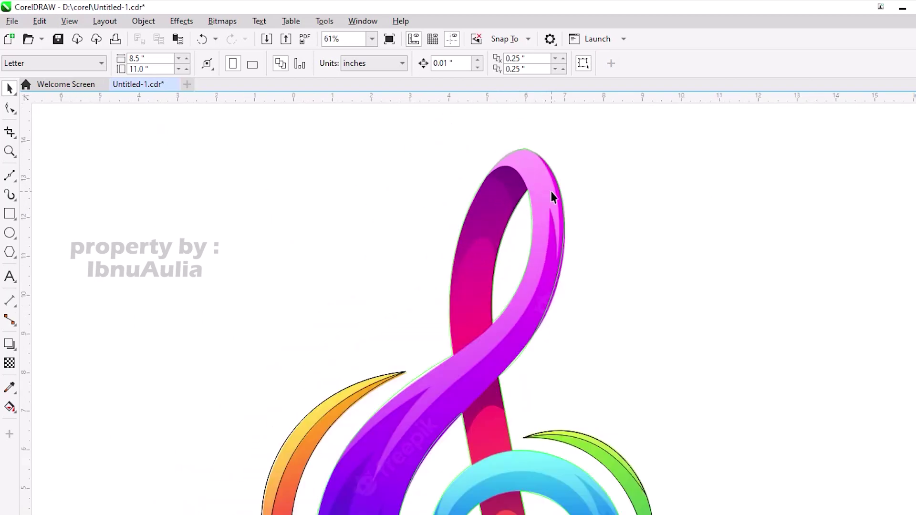
scroll(488, 288, up, 2)
scroll(470, 310, up, 2)
scroll(483, 179, up, 5)
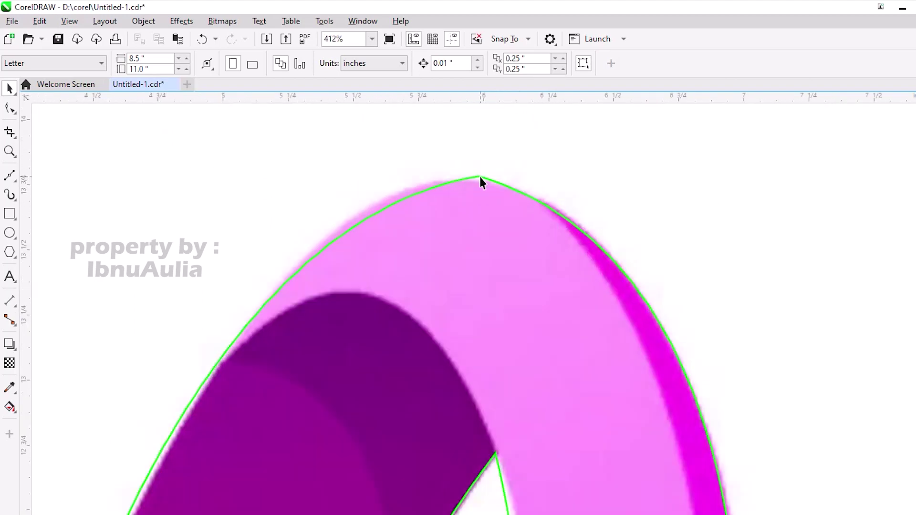
scroll(472, 181, up, 3)
click(471, 181)
key(F10)
scroll(474, 182, up, 6)
key(s)
scroll(481, 184, down, 12)
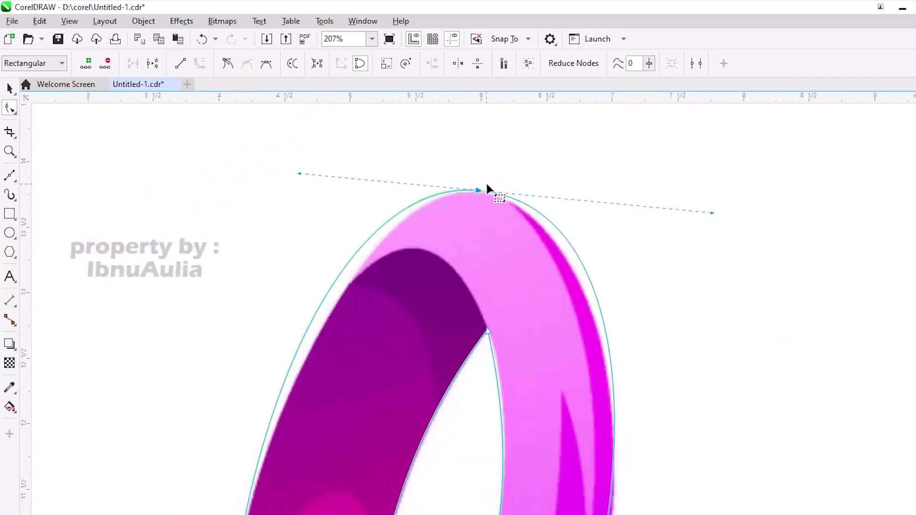
scroll(547, 183, up, 3)
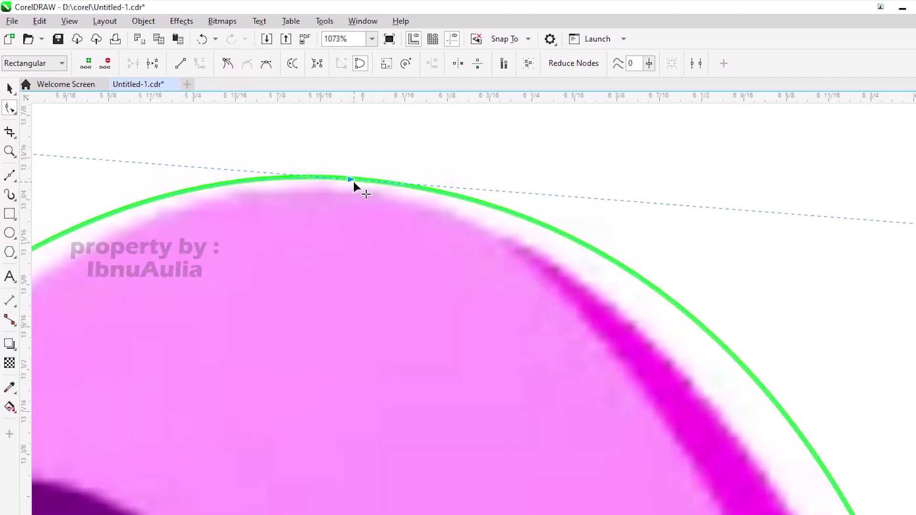
scroll(409, 184, down, 6)
key(ctrl+z)
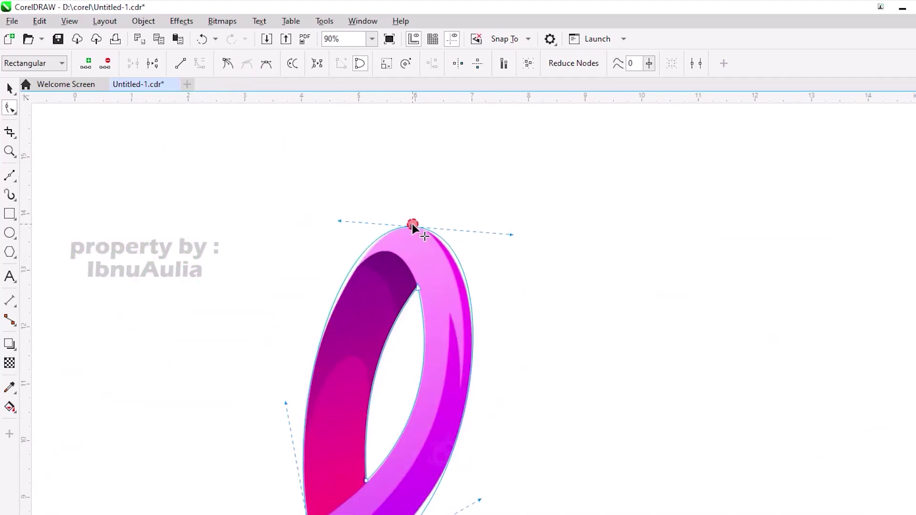
Step: Adjust the top node and its curve handles so the outline follows the top of the upper loop
scroll(341, 232, up, 3)
drag(628, 200, 625, 229)
scroll(440, 199, up, 2)
scroll(372, 207, down, 2)
drag(301, 212, 152, 228)
scroll(152, 228, up, 3)
scroll(200, 239, down, 1)
Step: Adjust the curve handle at the loop's right crossing so the outline matches the loop's outer right edge
drag(196, 170, 506, 410)
scroll(419, 374, down, 3)
scroll(506, 410, up, 2)
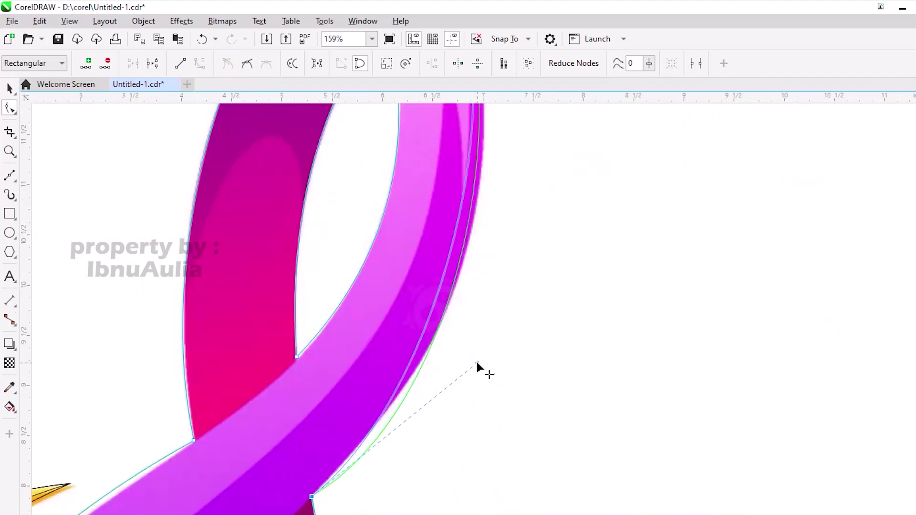
drag(544, 275, 545, 276)
scroll(511, 133, down, 4)
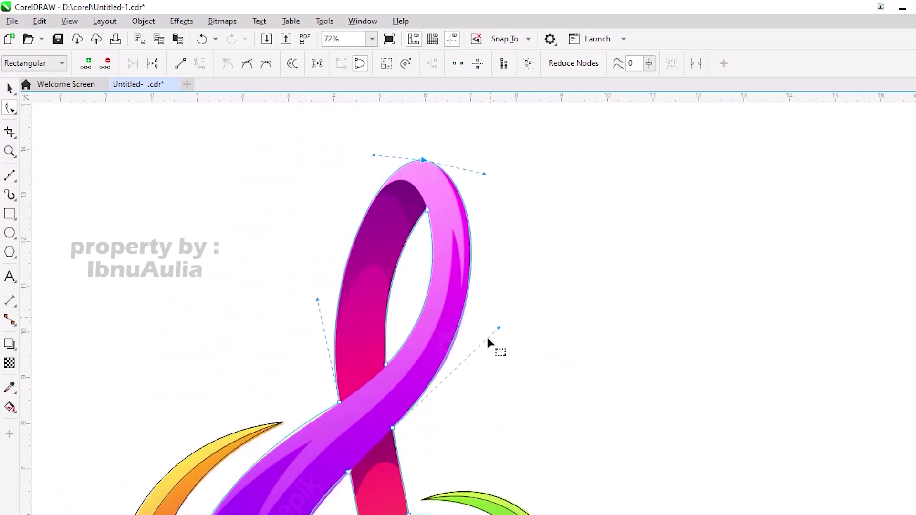
scroll(497, 348, up, 3)
scroll(517, 306, down, 2)
Step: Start a path at the top corner of the upper loop's opening and extend it to the opening's lower corner
key(F5)
scroll(371, 191, up, 4)
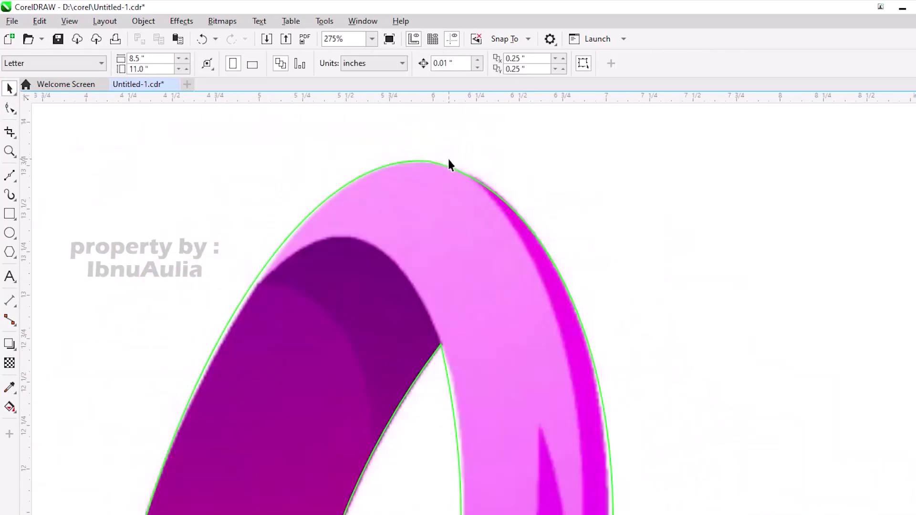
scroll(436, 207, down, 2)
scroll(344, 229, up, 3)
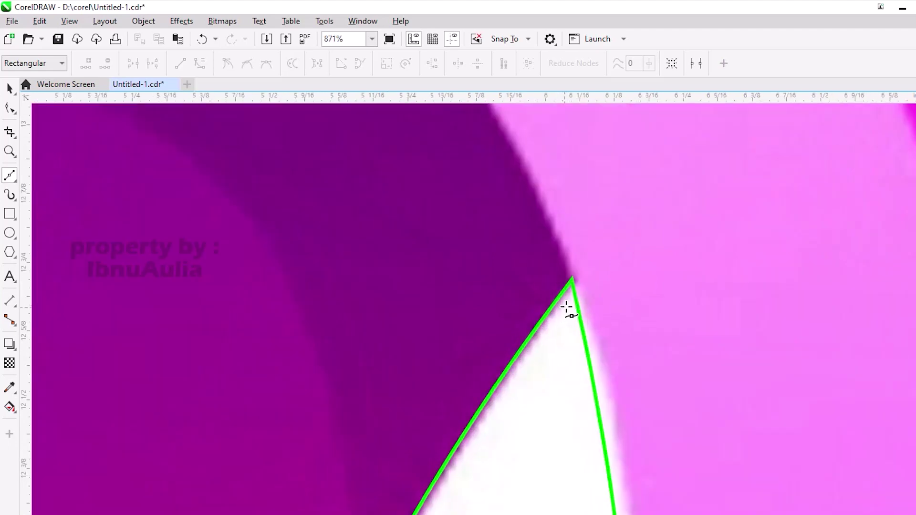
click(572, 286)
scroll(583, 423, down, 6)
scroll(572, 327, up, 2)
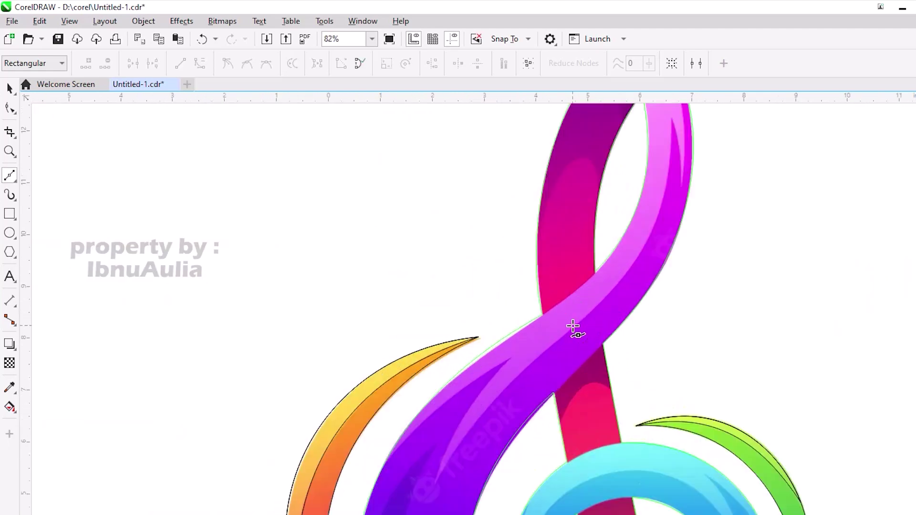
scroll(619, 307, down, 2)
scroll(613, 272, down, 1)
scroll(606, 320, up, 3)
scroll(593, 254, up, 4)
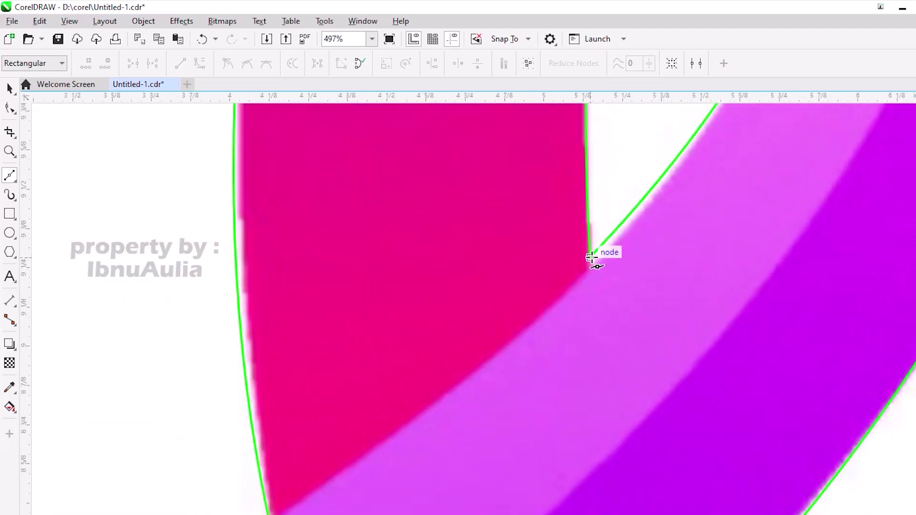
click(593, 253)
Step: Extend the path across the loop's left crossing and outside the purple body to the light band's lower tip
scroll(466, 341, down, 3)
scroll(467, 342, up, 3)
click(454, 311)
scroll(511, 301, down, 4)
scroll(396, 428, down, 1)
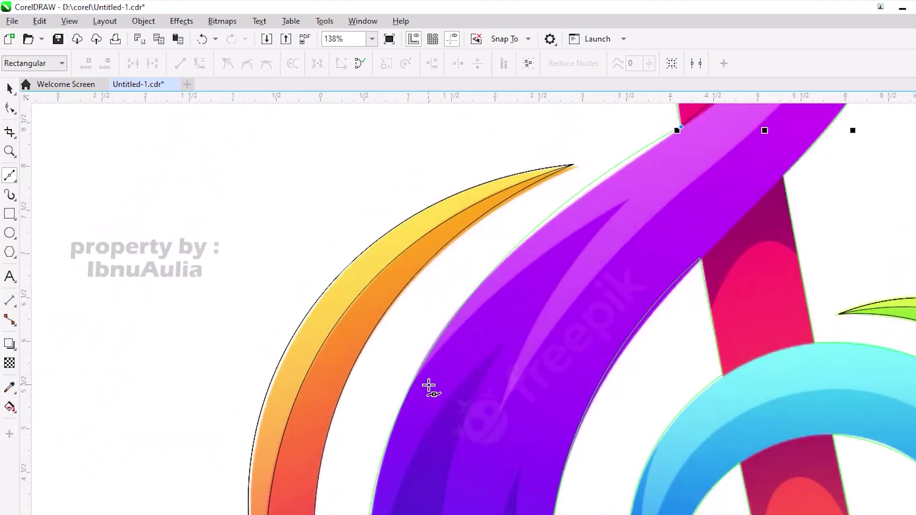
scroll(430, 319, up, 5)
click(406, 376)
scroll(417, 377, down, 3)
click(416, 378)
Step: Trace the light band's inner edges and narrow notches up the clef, then close the path around the upper loop's top
drag(524, 272, 575, 241)
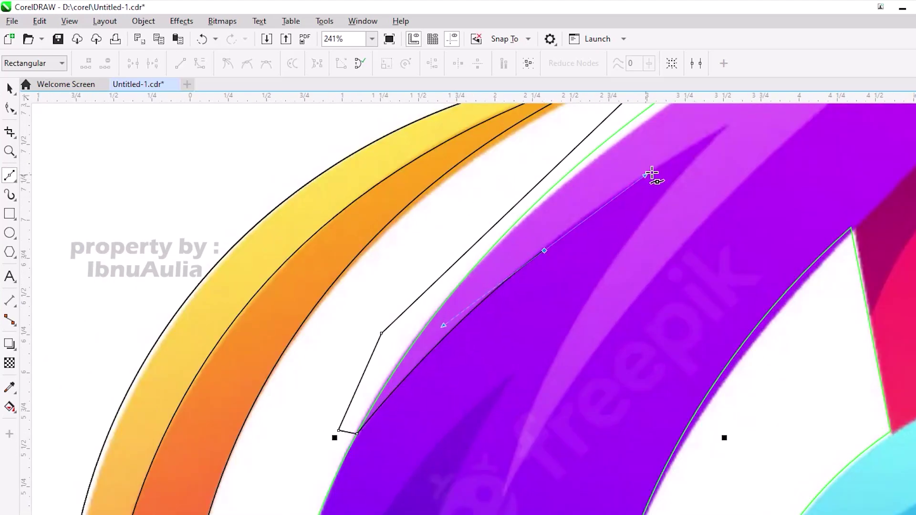
click(730, 122)
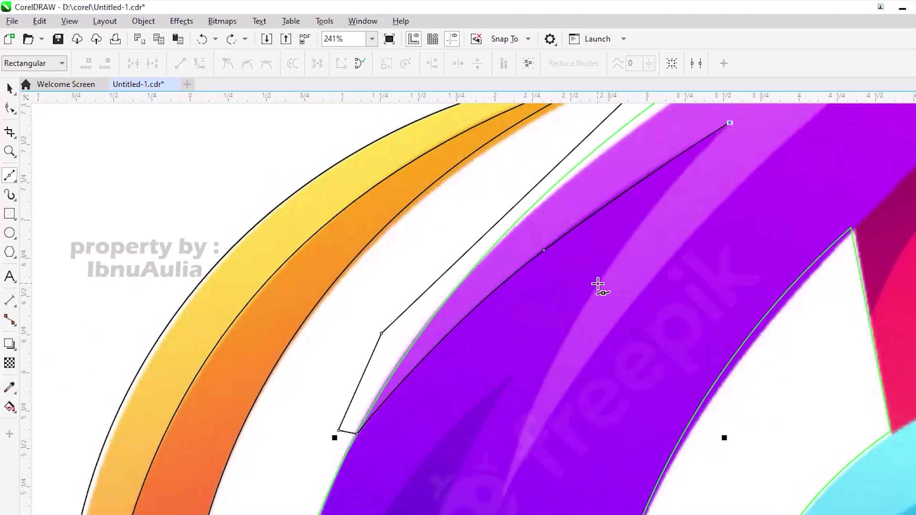
drag(505, 491, 519, 478)
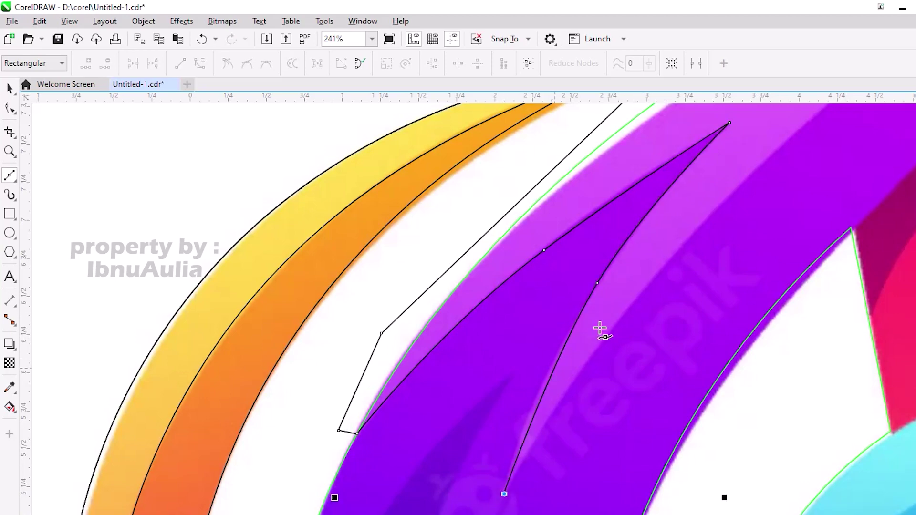
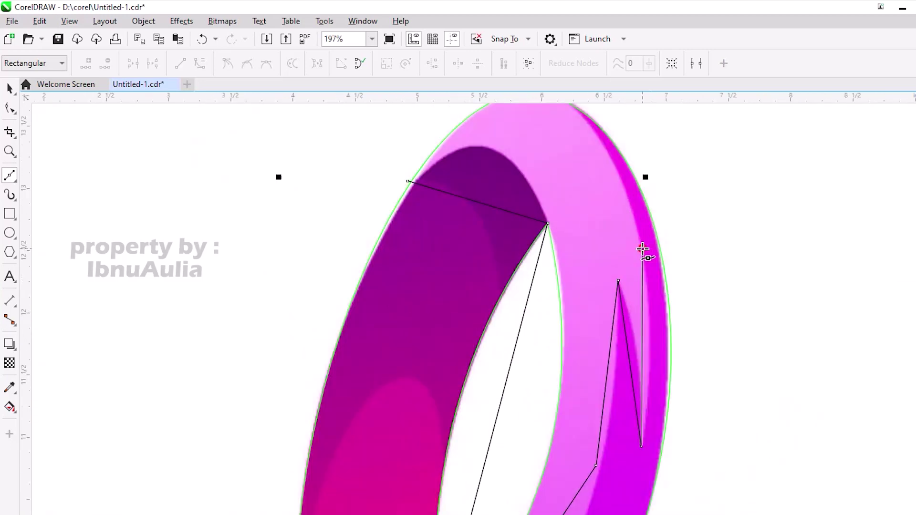
scroll(620, 190, up, 2)
click(587, 142)
click(450, 157)
click(435, 258)
Step: Convert the segment beside the upper loop's right edge to a curve and bend it along the light pink band
click(10, 107)
scroll(648, 246, up, 2)
right_click(626, 255)
click(650, 276)
scroll(644, 325, down, 1)
click(552, 116)
click(655, 283)
scroll(694, 371, down, 3)
scroll(689, 370, up, 3)
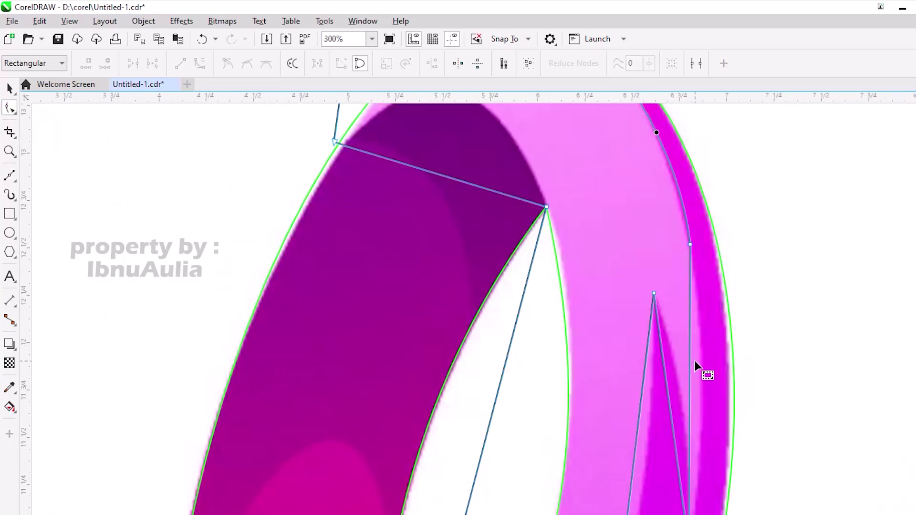
Step: Convert the segments around the upper loop's narrow magenta notch to curves and fit them to its edges
scroll(690, 334, down, 1)
right_click(686, 370)
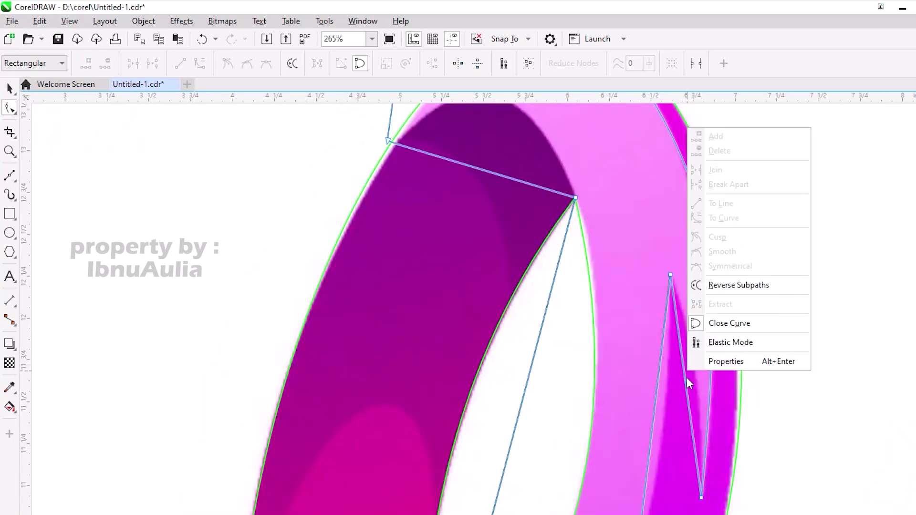
click(678, 383)
scroll(673, 377, down, 1)
right_click(659, 365)
click(672, 368)
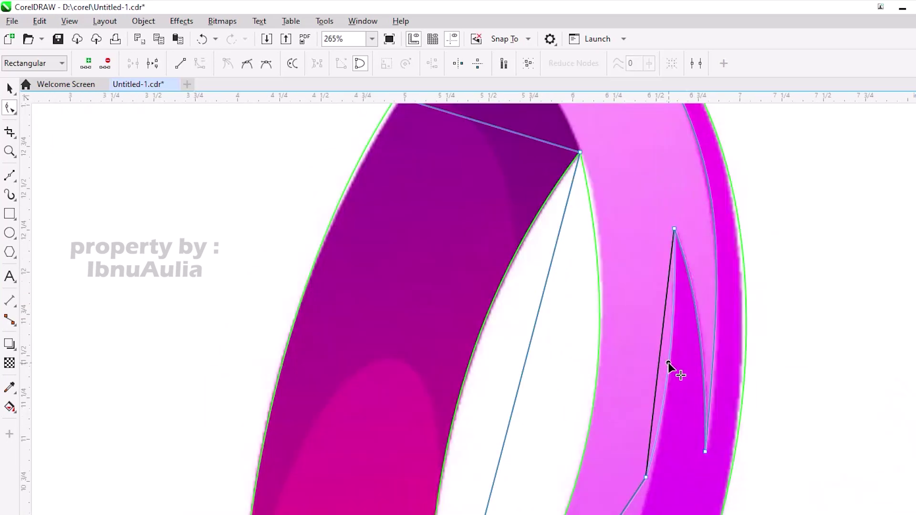
scroll(668, 363, down, 1)
click(534, 372)
Step: Adjust the nodes and curves where the light band runs through the crossing into the purple body
scroll(620, 260, down, 4)
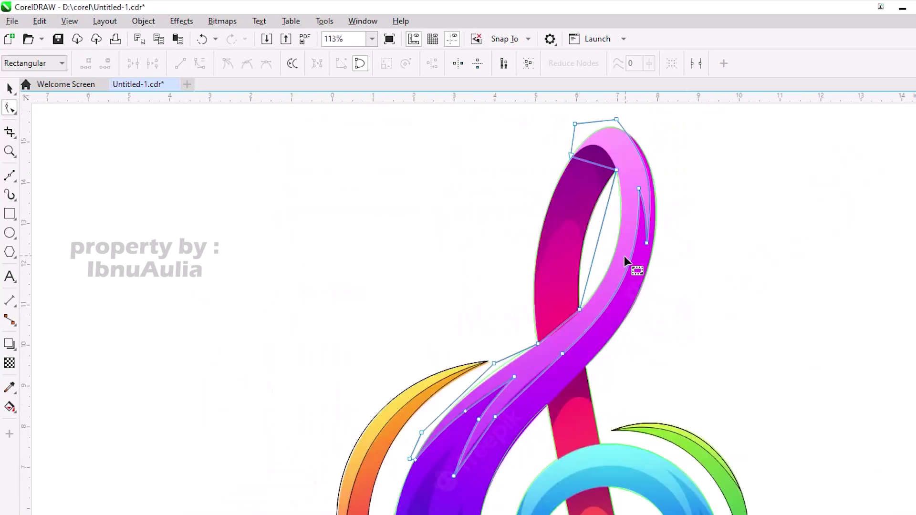
scroll(537, 396, up, 6)
click(509, 363)
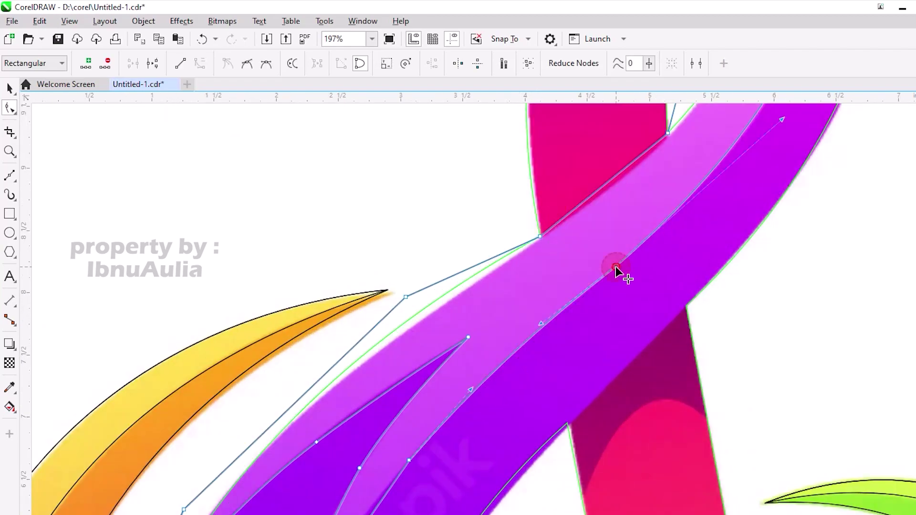
scroll(532, 364, up, 1)
click(527, 359)
scroll(554, 336, down, 8)
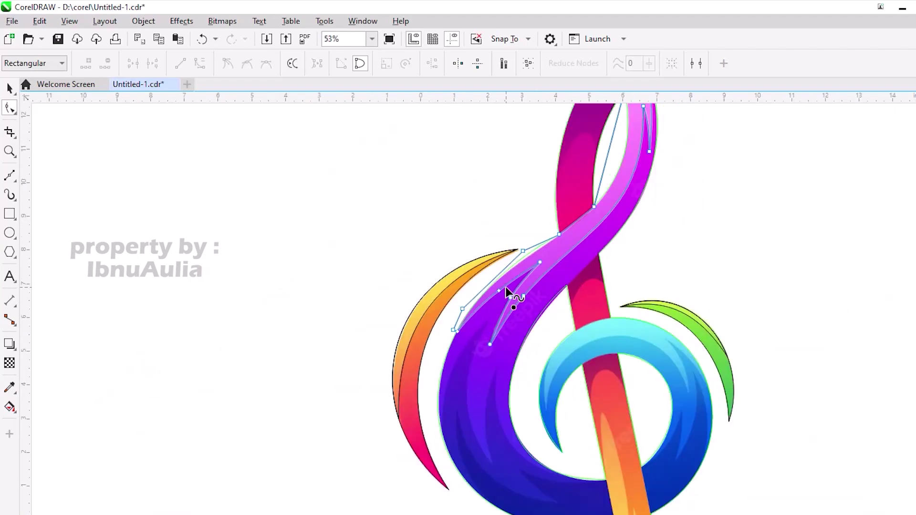
scroll(527, 272, up, 12)
scroll(454, 324, down, 5)
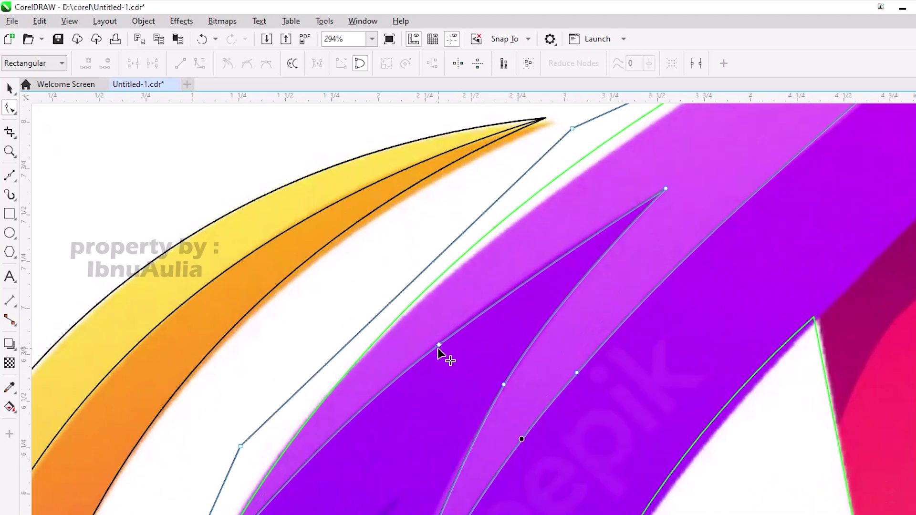
scroll(448, 332, down, 2)
Step: Undo the last node edit and convert the segment between the loop's two crossing corners to a curve along the band
key(ctrl+z)
key(space)
scroll(560, 236, up, 2)
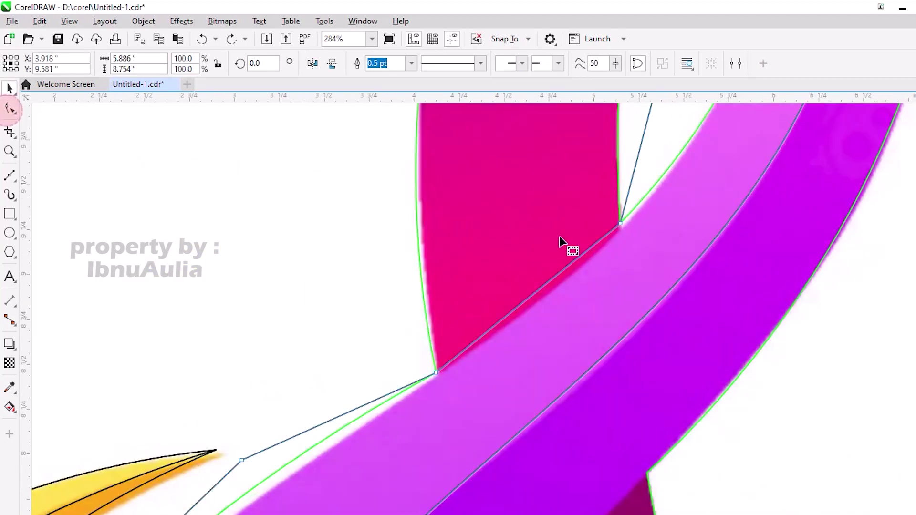
key(F10)
scroll(621, 229, up, 5)
scroll(485, 286, down, 2)
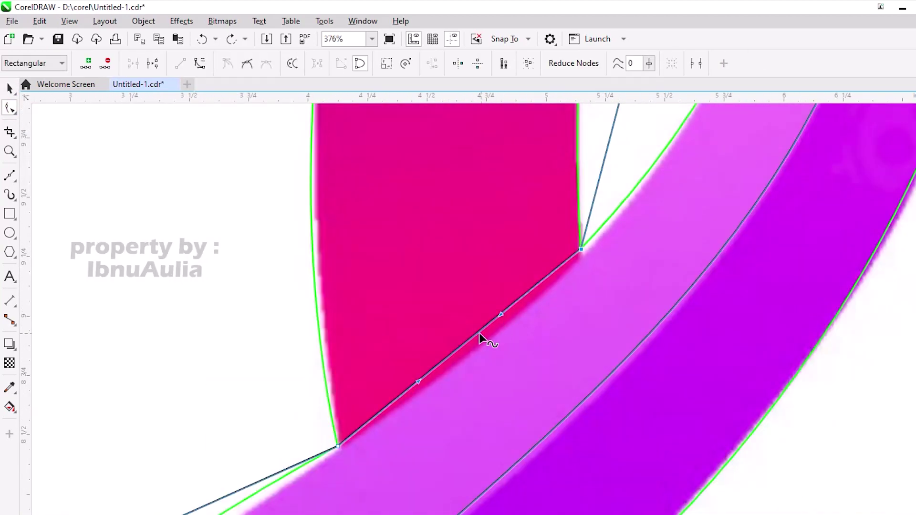
scroll(563, 337, down, 10)
Step: Convert the segment across the upper loop's dark purple area to a curve and arch it along the light band's inner edge
key(space)
scroll(466, 244, up, 3)
click(539, 190)
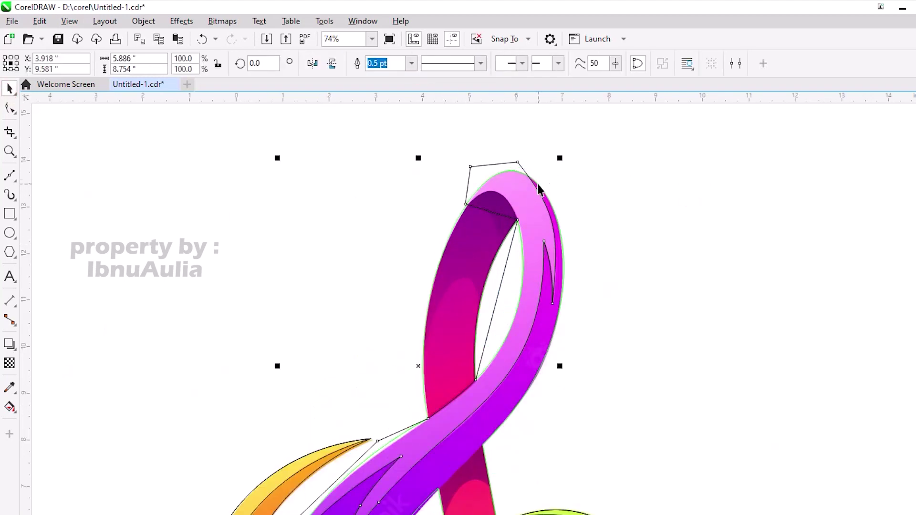
click(594, 340)
scroll(594, 340, down, 3)
scroll(529, 318, up, 3)
click(530, 318)
scroll(477, 171, up, 3)
right_click(519, 216)
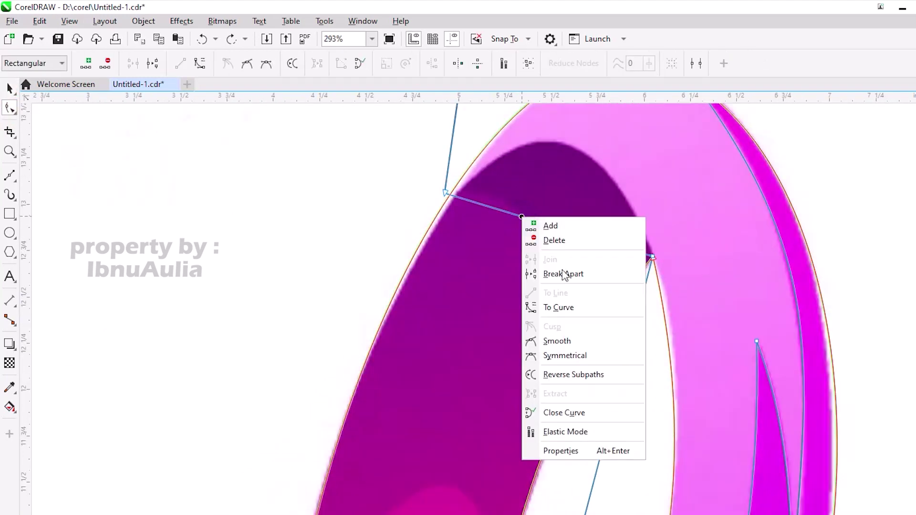
click(547, 307)
drag(548, 223, 573, 150)
scroll(461, 186, up, 2)
drag(416, 200, 411, 227)
scroll(411, 227, down, 3)
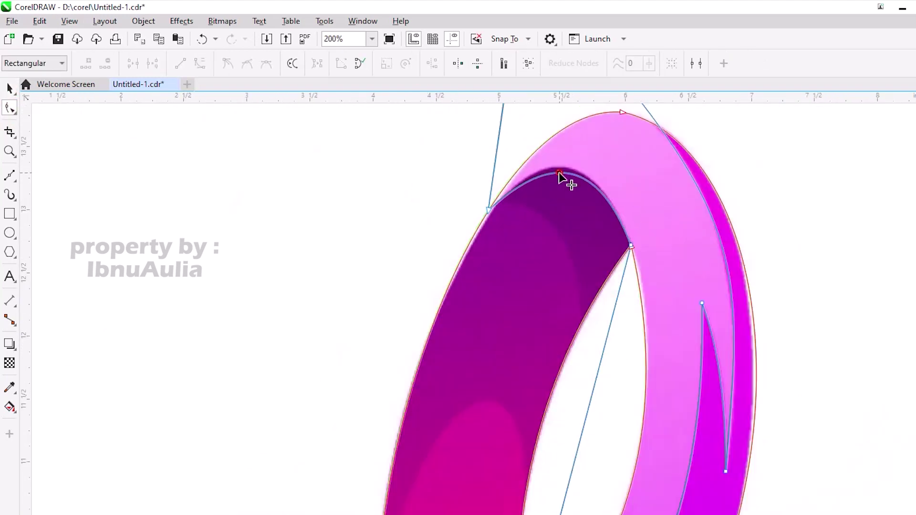
Step: Intersect the traced light band with the clef silhouette so only the part inside the silhouette remains
key(space)
scroll(556, 229, down, 3)
scroll(429, 168, up, 2)
scroll(527, 272, down, 3)
scroll(420, 398, up, 4)
scroll(425, 307, down, 3)
click(695, 298)
click(569, 347)
click(549, 212)
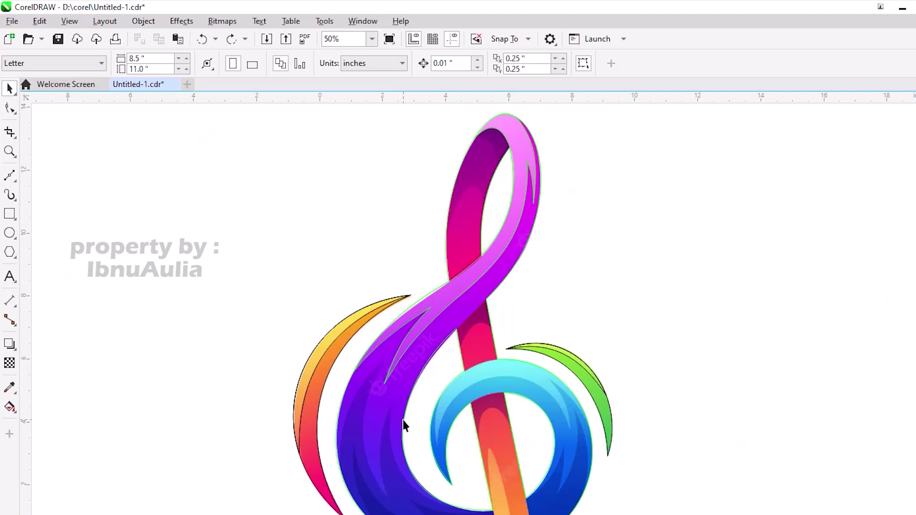
Step: Start a path on the body's left edge and place nodes around the tips and valleys of its dark violet shading
scroll(409, 225, up, 2)
scroll(389, 293, down, 1)
scroll(423, 246, up, 1)
scroll(310, 423, down, 1)
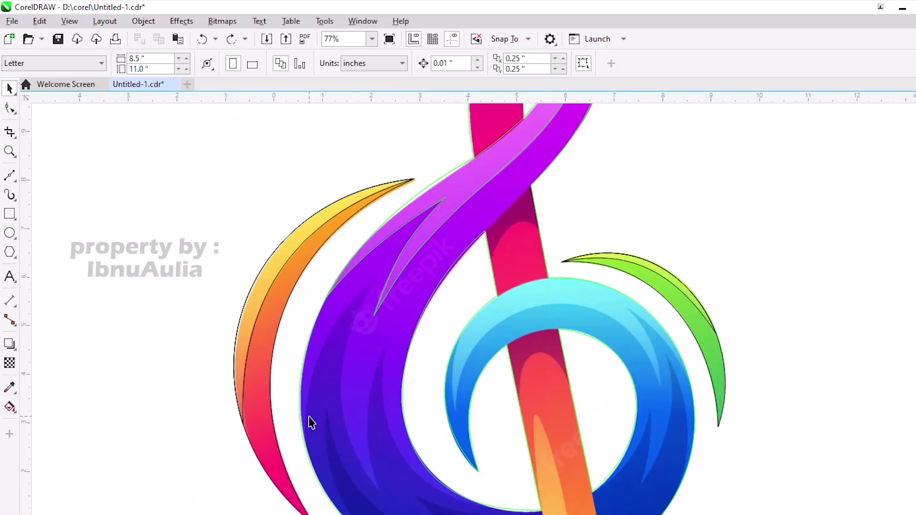
scroll(308, 389, up, 1)
scroll(285, 418, up, 5)
scroll(282, 402, down, 2)
click(377, 229)
scroll(340, 272, up, 2)
scroll(315, 267, down, 4)
scroll(334, 326, up, 2)
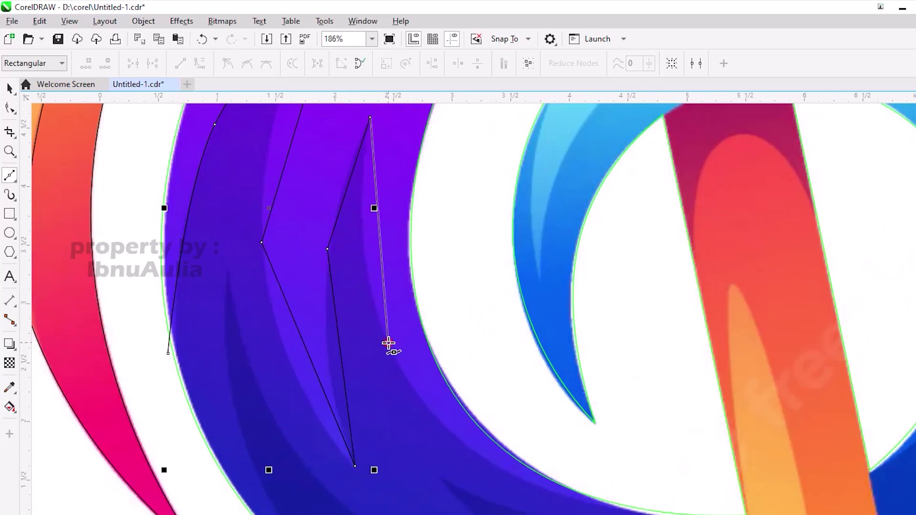
click(389, 344)
Step: Extend the path around the body's inner curve, through the stem corners and up outside the upper loop
scroll(581, 472, up, 1)
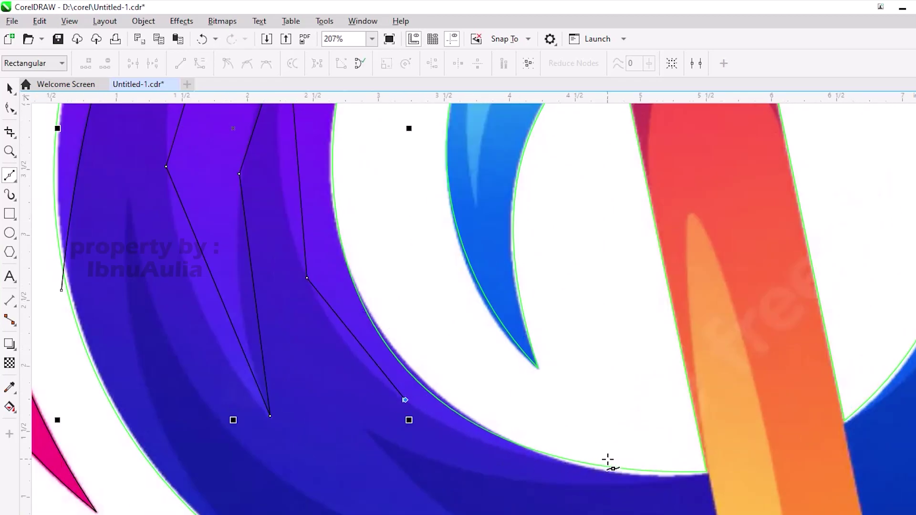
scroll(401, 364, down, 3)
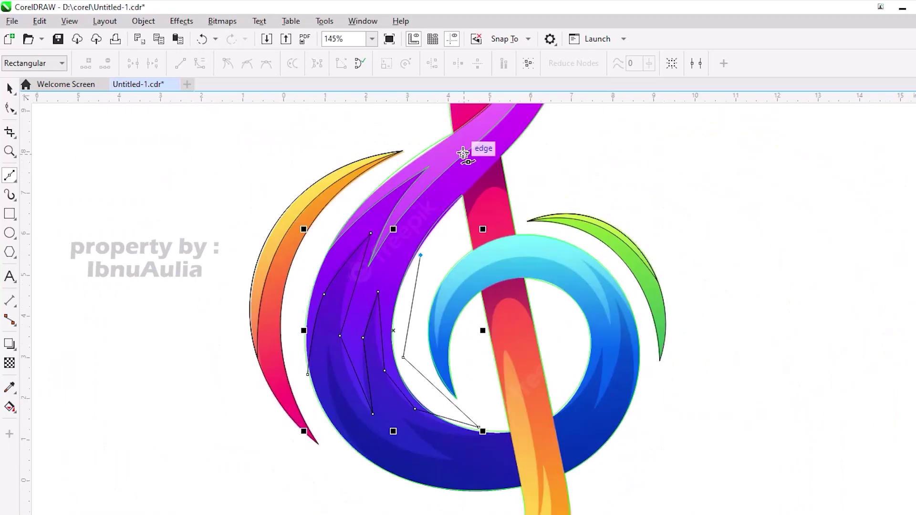
click(471, 148)
scroll(471, 148, up, 4)
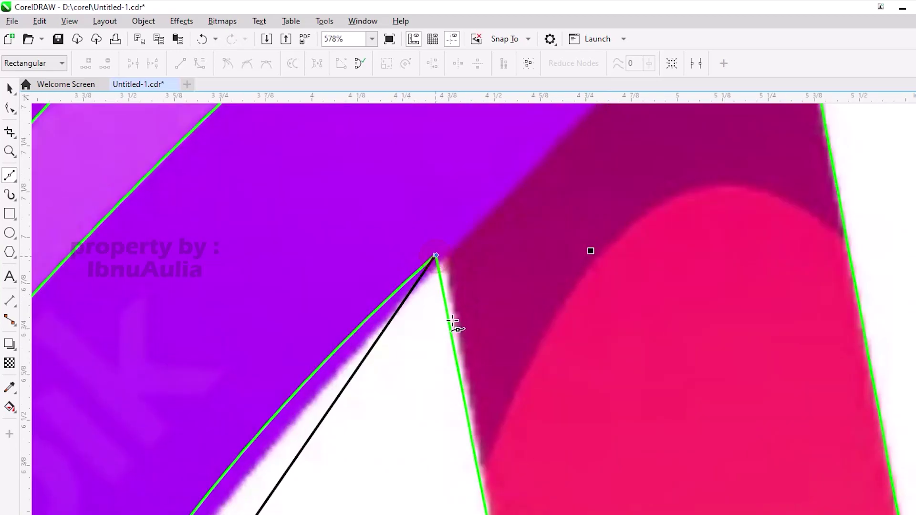
scroll(453, 322, down, 6)
scroll(623, 225, up, 1)
click(552, 224)
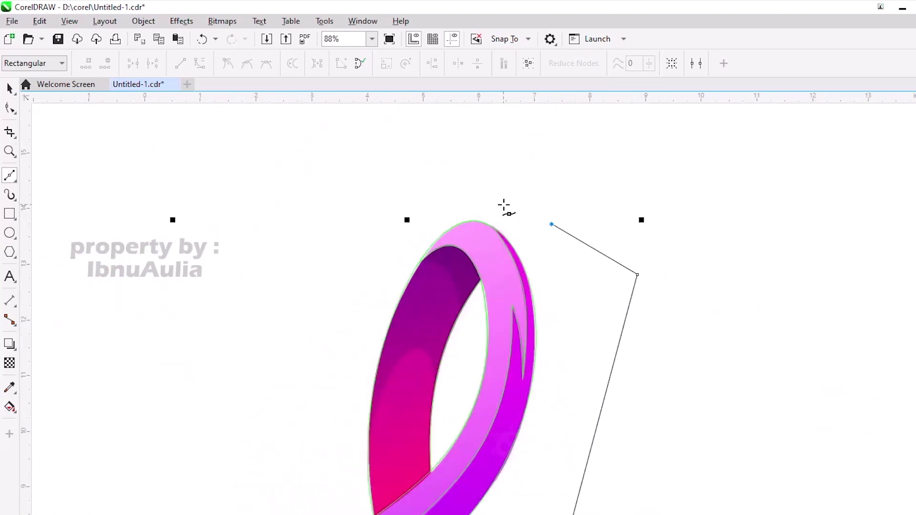
Step: Continue the path over the upper loop's right top and down through its opening to the lower corner
scroll(504, 206, down, 4)
scroll(543, 277, up, 3)
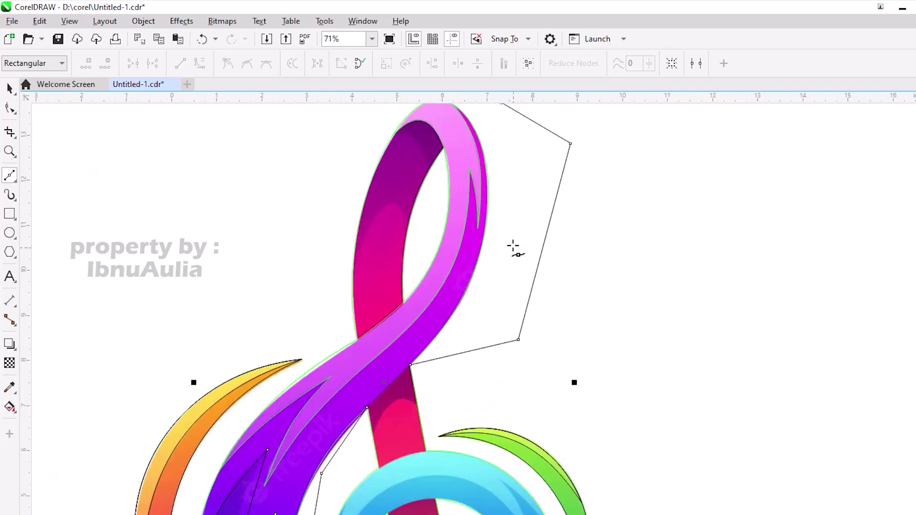
scroll(513, 247, up, 4)
scroll(466, 170, down, 2)
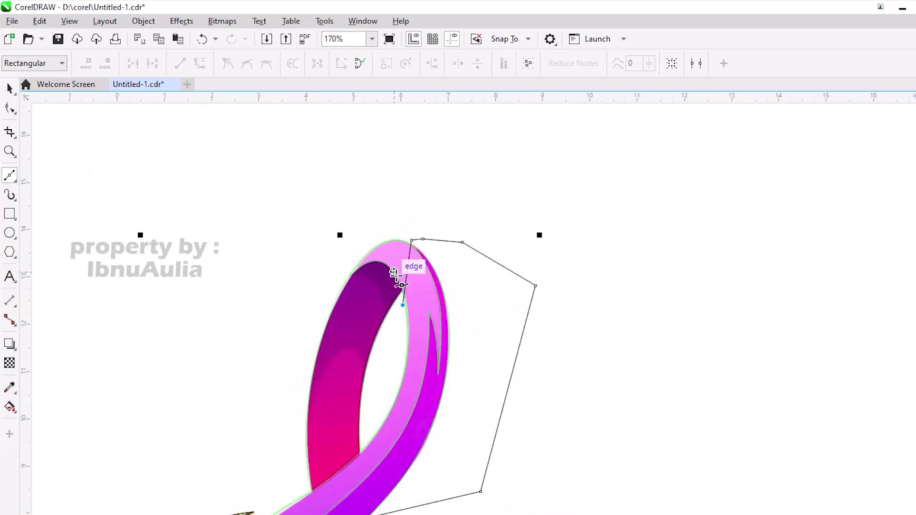
scroll(511, 259, down, 4)
scroll(481, 249, up, 3)
scroll(454, 274, down, 3)
scroll(566, 214, up, 2)
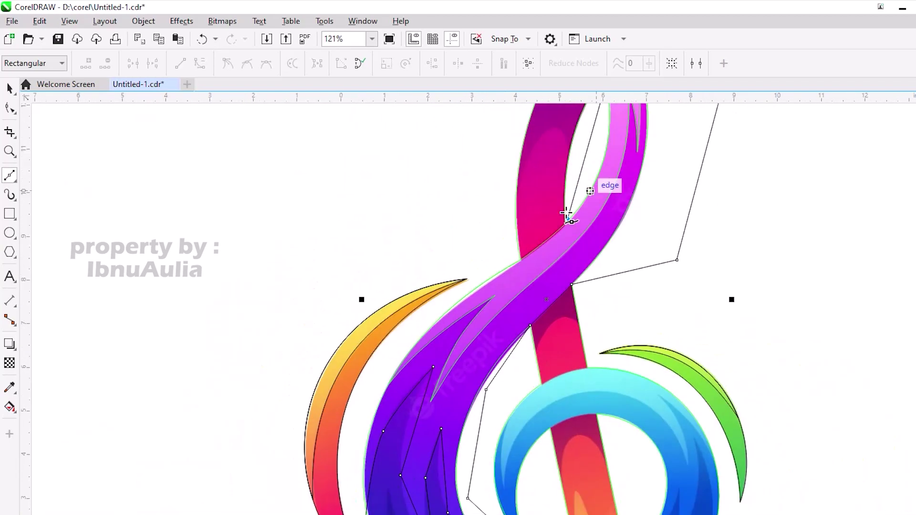
Step: Extend the path over the left crossing and outside the body's left edge to close it at its starting node
scroll(565, 214, up, 6)
scroll(533, 230, down, 7)
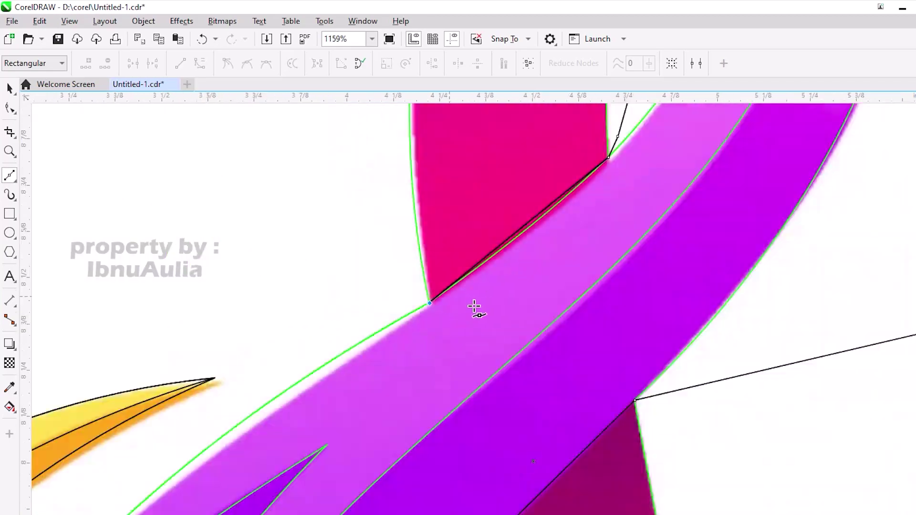
scroll(443, 243, up, 3)
scroll(443, 244, down, 3)
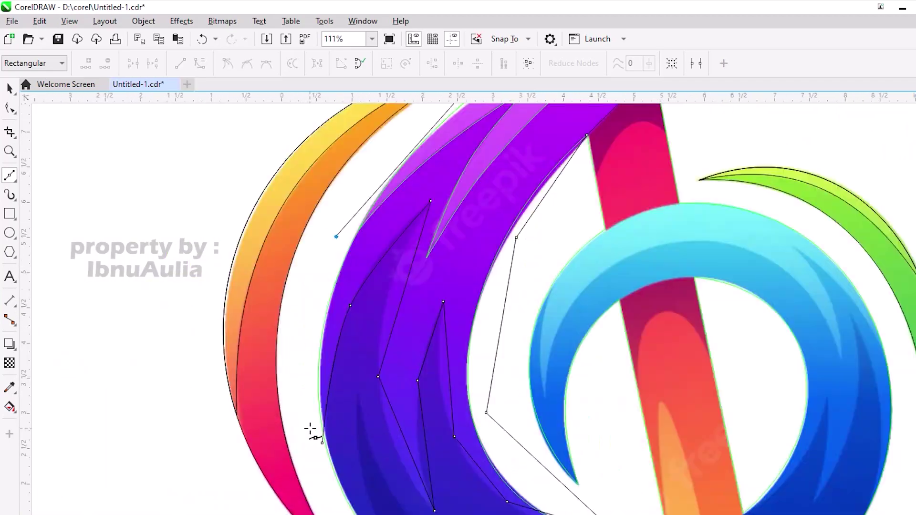
scroll(313, 430, up, 5)
scroll(364, 356, down, 3)
scroll(419, 225, up, 3)
Step: Bend the outer edge of the dark violet shading's tall left tip along the reference and make the tip node a cusp
right_click(424, 202)
click(379, 330)
drag(379, 329, 332, 345)
scroll(363, 310, down, 2)
scroll(409, 273, up, 2)
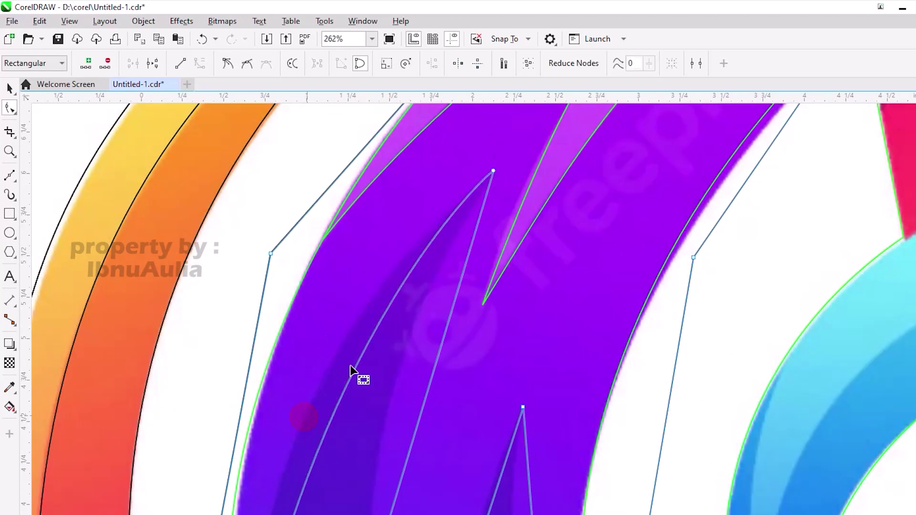
scroll(334, 382, down, 3)
scroll(439, 215, up, 5)
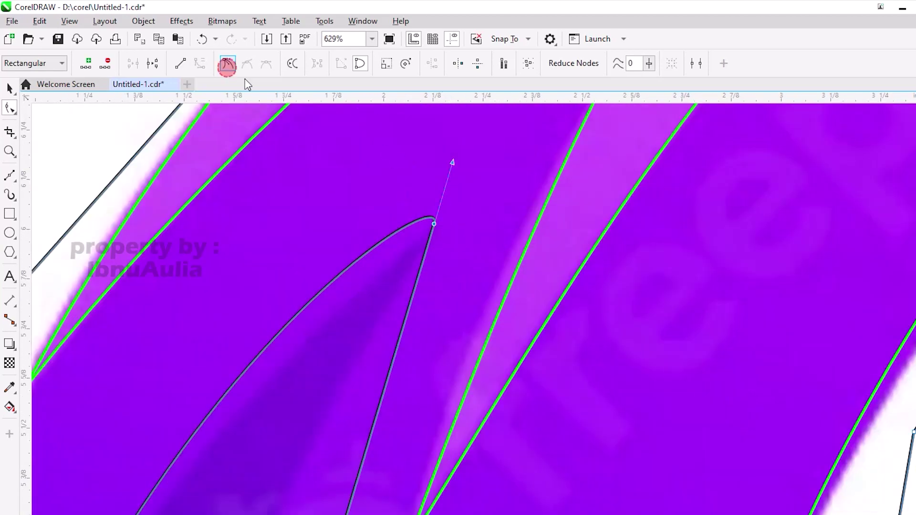
Step: Curve the inner edge of the tall violet tip along the shading, from its point down to the lower valley
scroll(400, 251, down, 5)
scroll(379, 256, up, 2)
right_click(380, 256)
click(351, 286)
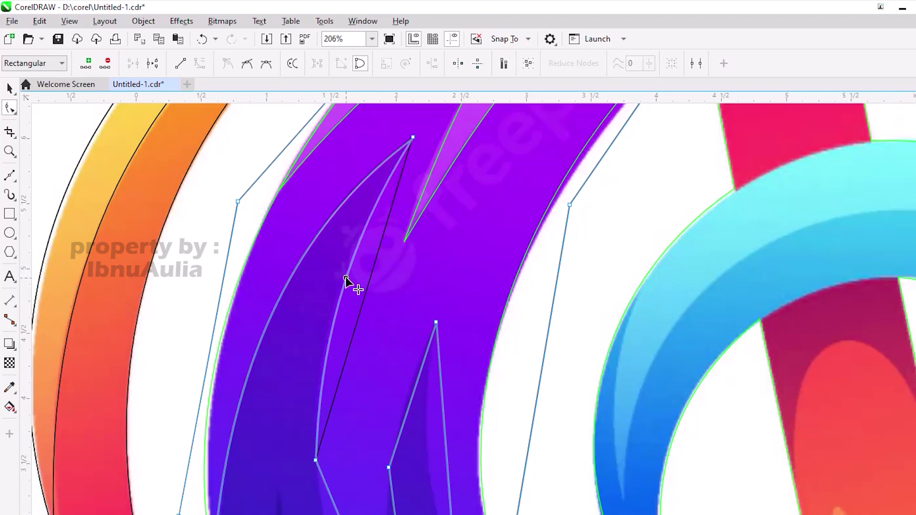
scroll(353, 277, down, 3)
scroll(353, 277, up, 3)
click(321, 321)
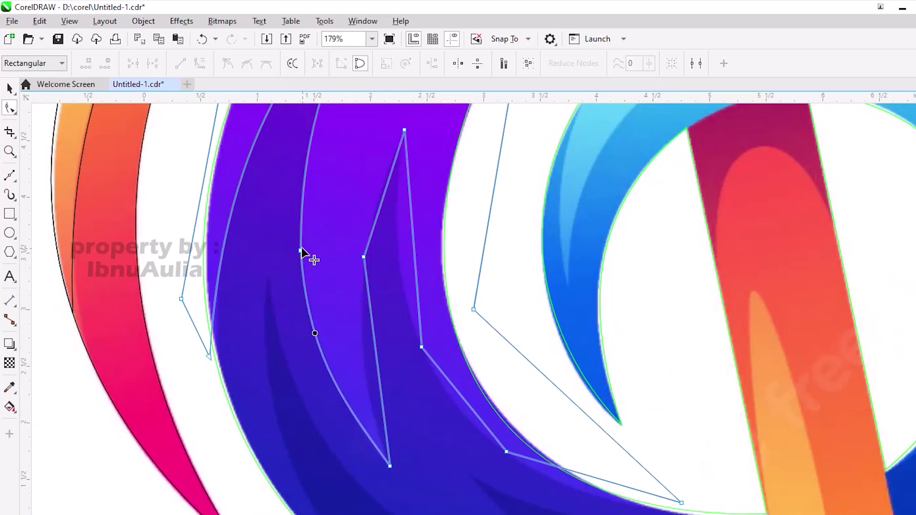
Step: Convert the left edge of the second, shorter violet tip to a curve and bend it to follow the reference
click(377, 338)
scroll(404, 134, up, 3)
right_click(375, 211)
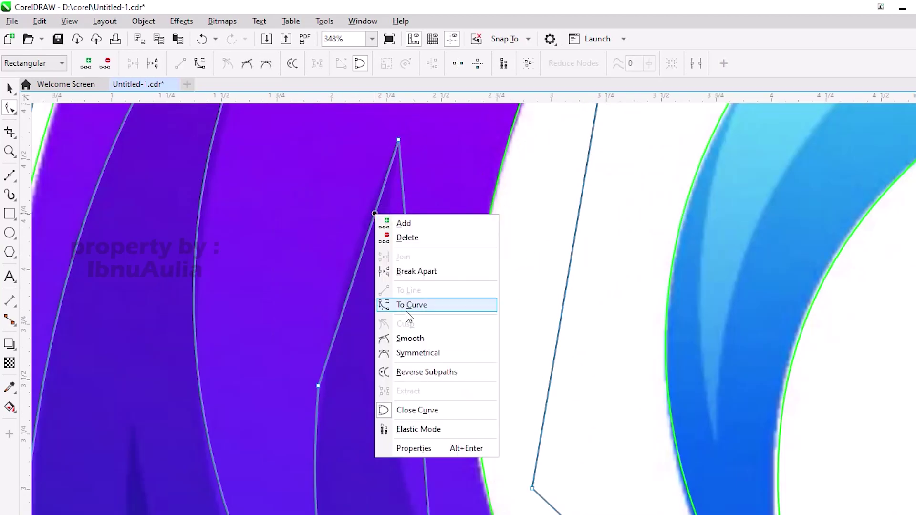
click(407, 304)
scroll(394, 296, down, 2)
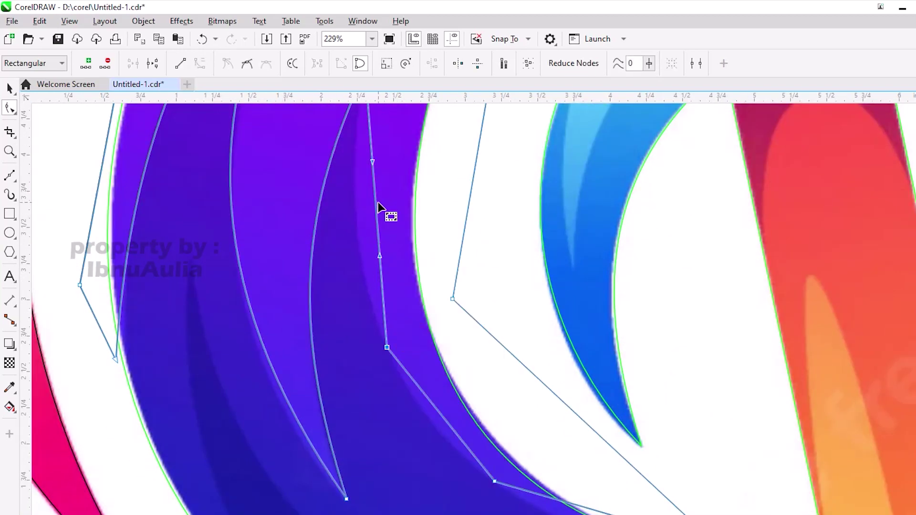
Step: Bend the second violet tip's right edge and its tail along the body's inner curve to match the shading
right_click(427, 359)
click(419, 364)
scroll(564, 420, up, 2)
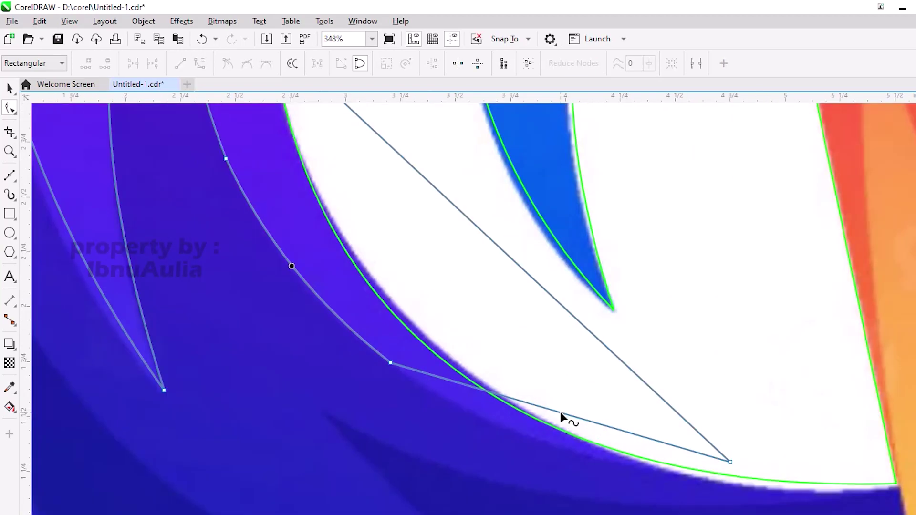
click(543, 442)
scroll(547, 440, down, 3)
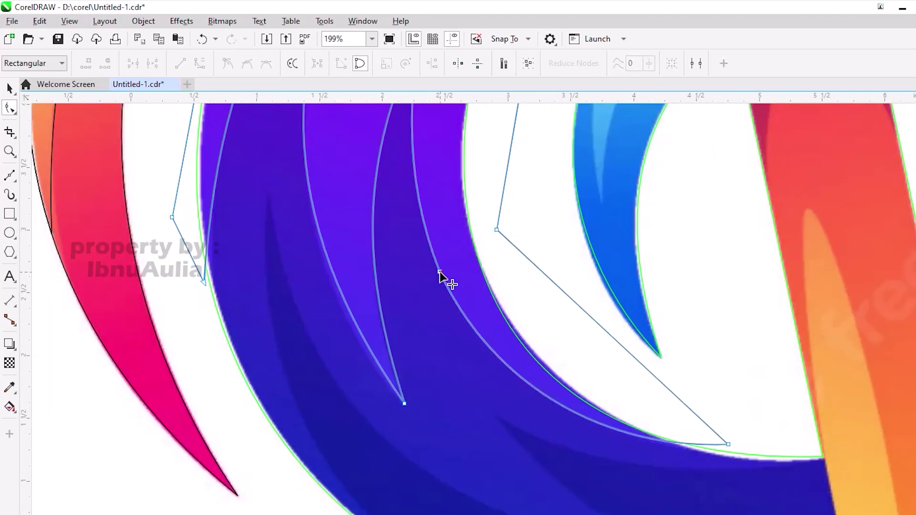
Step: Curve the path segment between the two stem corners at the upper crossing to follow the purple band's edge
scroll(439, 273, down, 4)
scroll(453, 311, up, 5)
click(439, 298)
scroll(439, 299, down, 2)
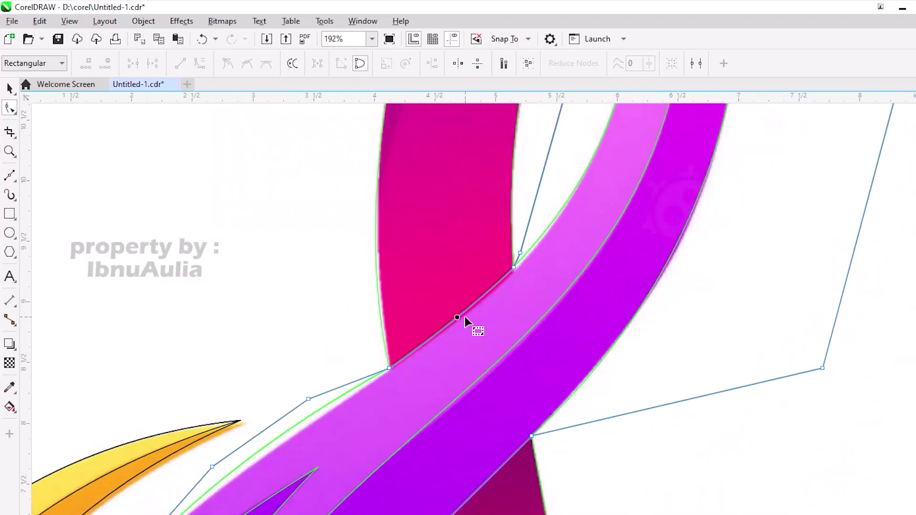
scroll(464, 316, down, 7)
Step: Intersect the dark violet shading path with the clef silhouette, give the result a green outline, and save the document
key(space)
click(654, 212)
scroll(467, 422, up, 3)
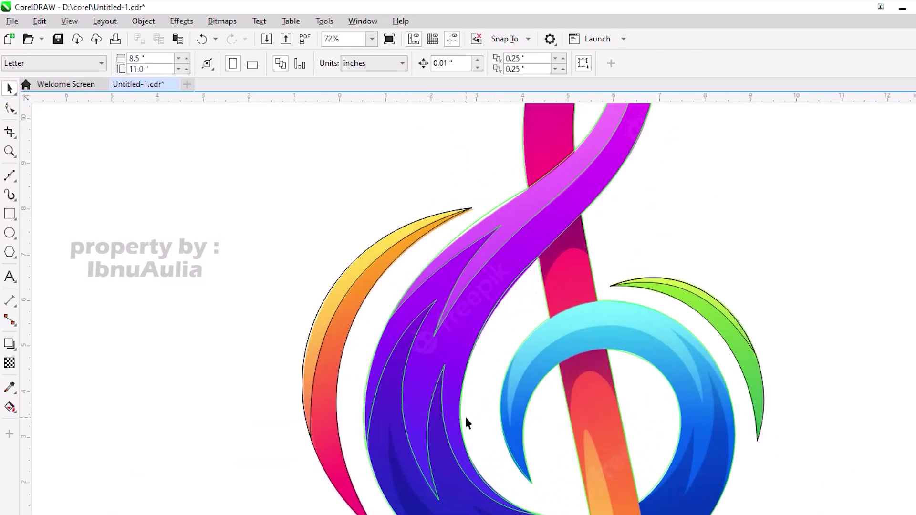
click(466, 423)
scroll(467, 423, down, 4)
scroll(568, 339, up, 4)
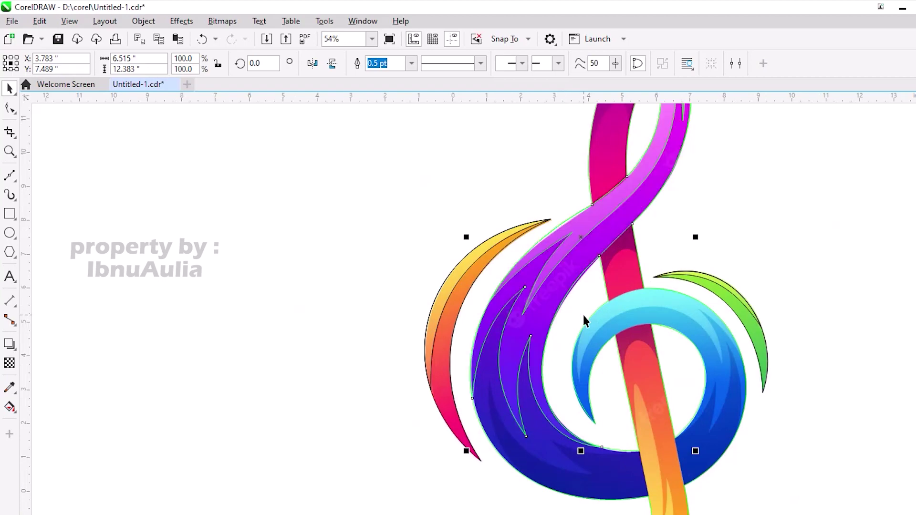
key(Escape)
Step: Start a path around the darkest blue shading's tips and valleys on the lower body and extend it along the inner curve to the stem corner
key(F10)
scroll(439, 430, up, 2)
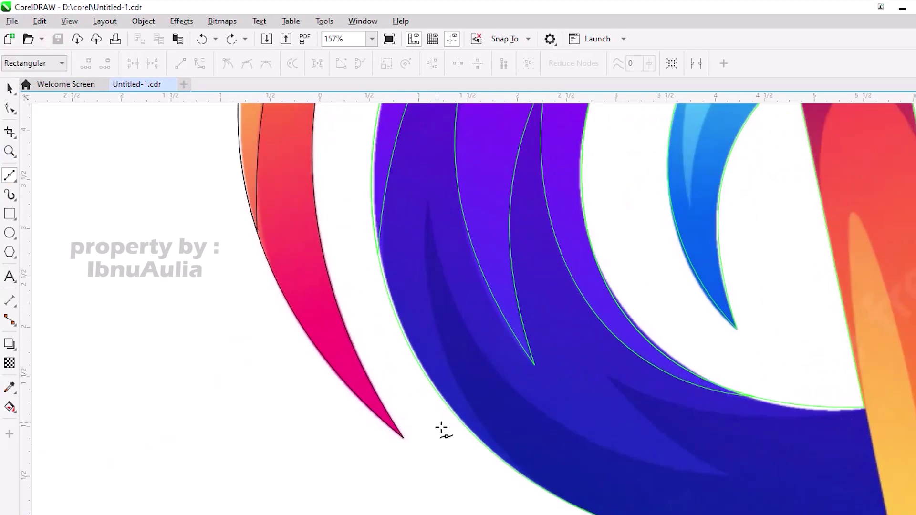
scroll(402, 403, up, 3)
scroll(543, 460, down, 3)
scroll(543, 461, down, 3)
scroll(440, 394, up, 2)
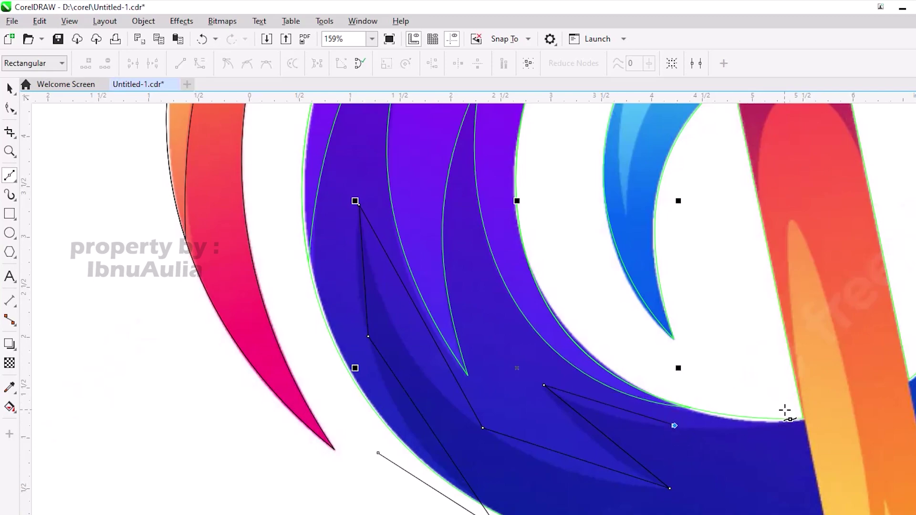
scroll(633, 388, down, 3)
scroll(664, 147, up, 7)
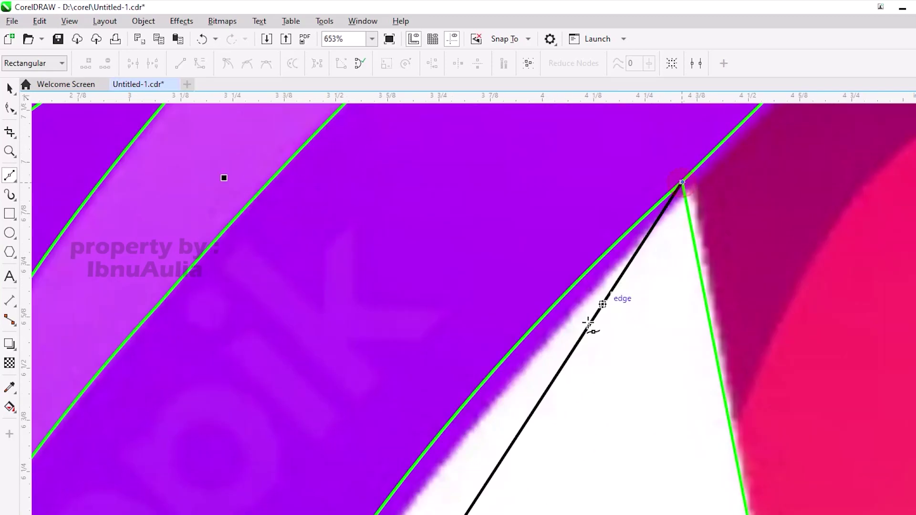
scroll(590, 324, down, 6)
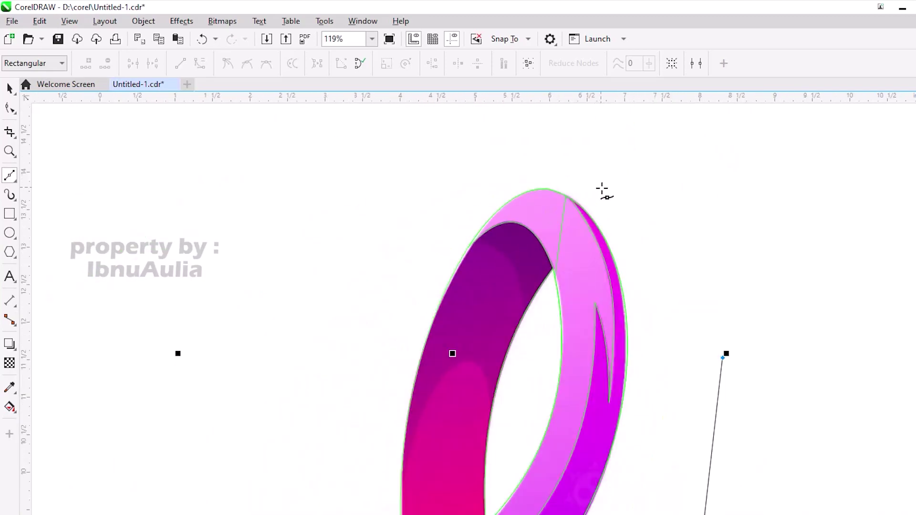
scroll(602, 190, down, 4)
scroll(572, 420, up, 2)
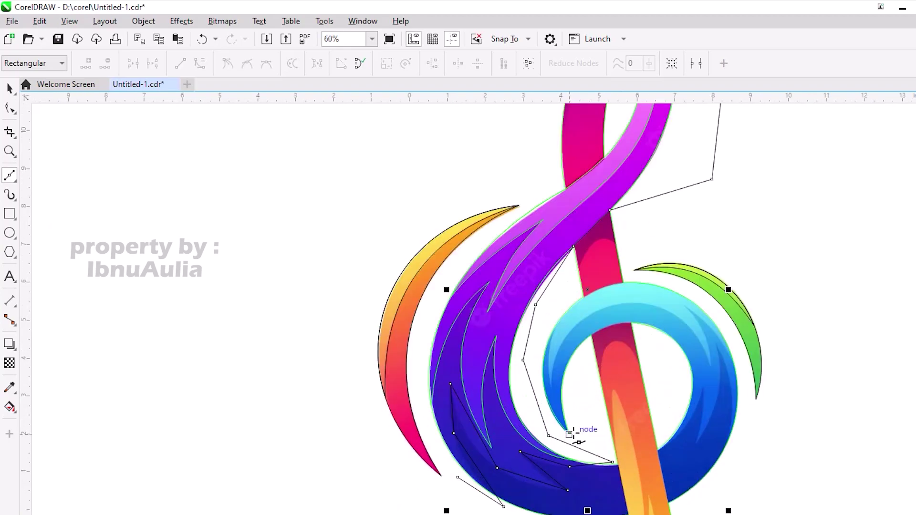
scroll(576, 334, down, 1)
Step: Carry the path from the stem corner across the purple body and outside its left edge to close it at its starting node
scroll(543, 231, up, 3)
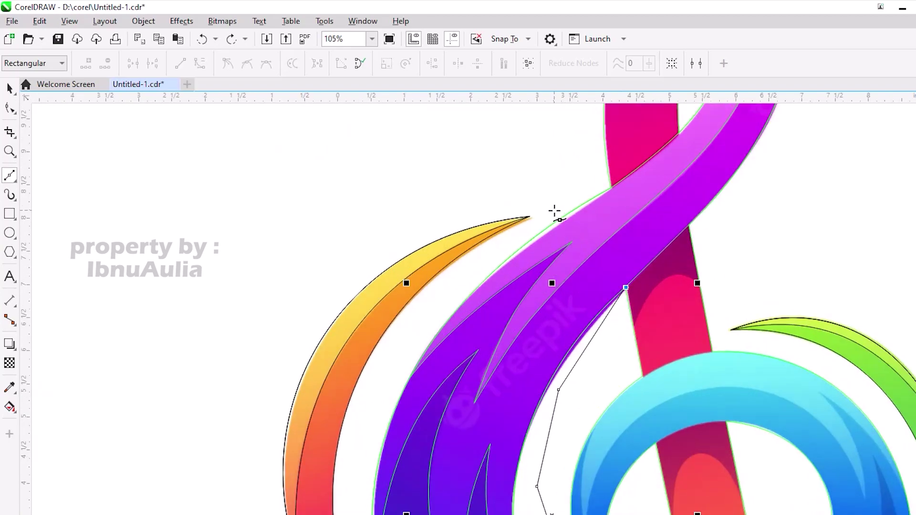
scroll(431, 386, down, 1)
scroll(432, 385, up, 3)
Step: Bend both edges of the large dark blue crescent along the reference and delete the extra middle nodes
key(F10)
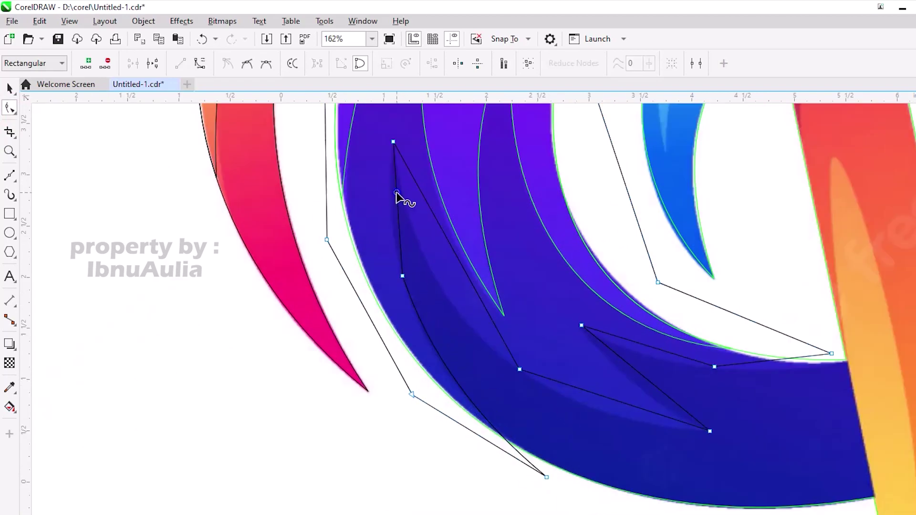
right_click(472, 280)
click(497, 315)
drag(460, 262, 434, 267)
scroll(589, 360, down, 2)
scroll(503, 402, up, 4)
double_click(403, 364)
Step: Curve the lower and upper edges of the small dark blue tip near the body's bottom to match the shading
right_click(592, 374)
click(619, 218)
click(612, 332)
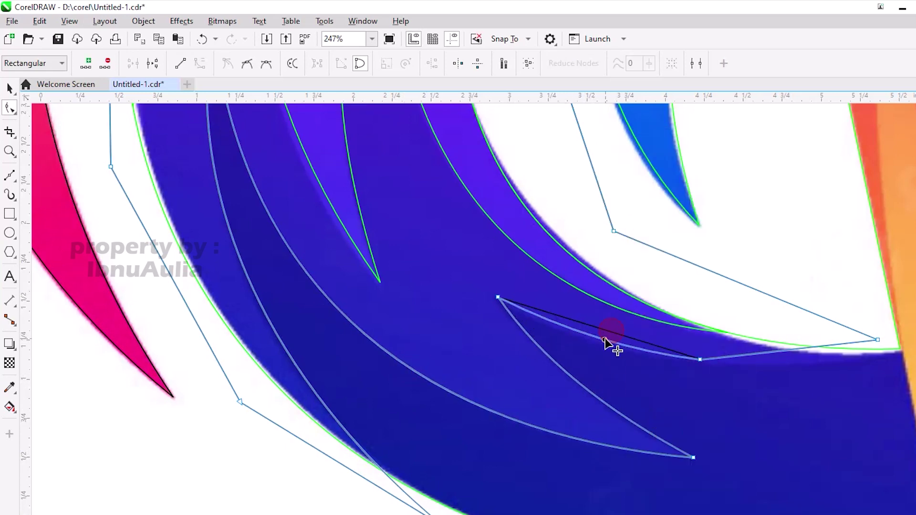
Step: Bend the dark blue shading's upper edge toward the stem and delete the extra node between its two segments
right_click(787, 353)
click(804, 199)
drag(780, 350, 776, 365)
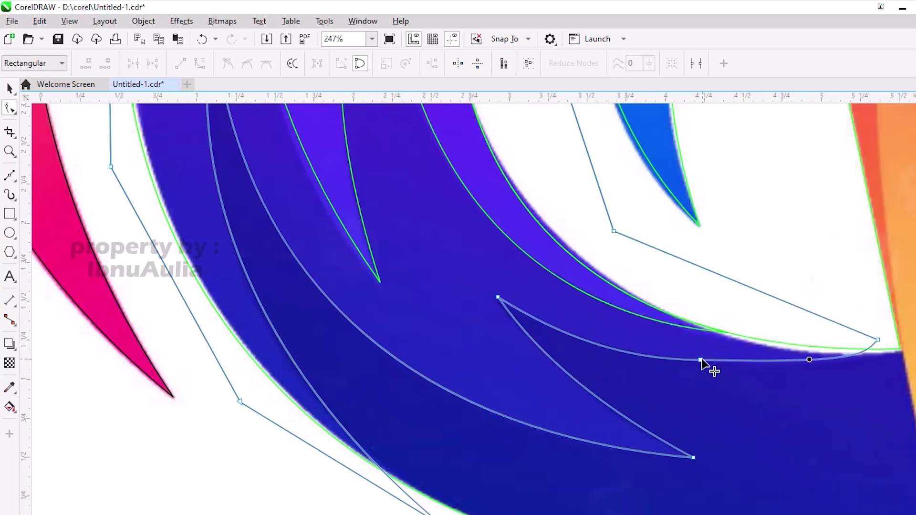
scroll(695, 369, down, 3)
scroll(532, 311, up, 3)
scroll(532, 311, down, 4)
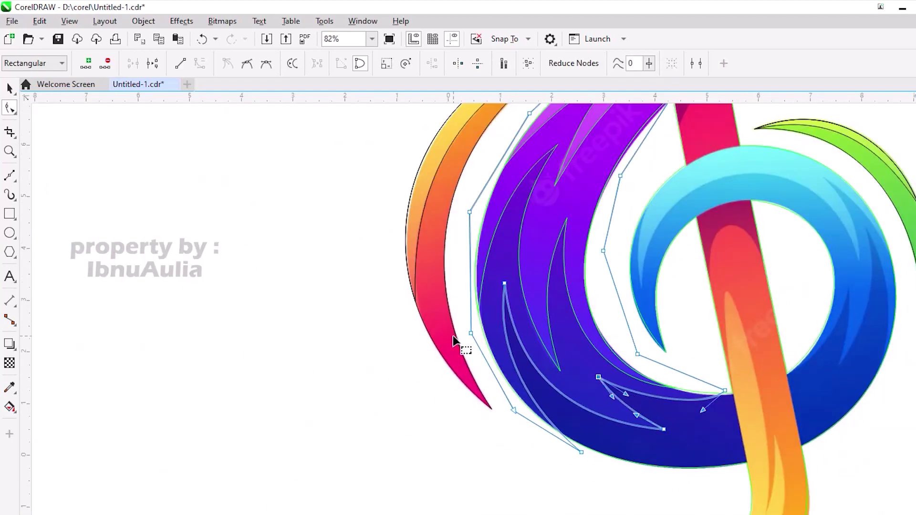
Step: Intersect the dark blue shading path with the clef silhouette, give the result a green outline, and save the document
key(space)
scroll(454, 336, down, 5)
key(Escape)
click(501, 249)
scroll(511, 311, up, 3)
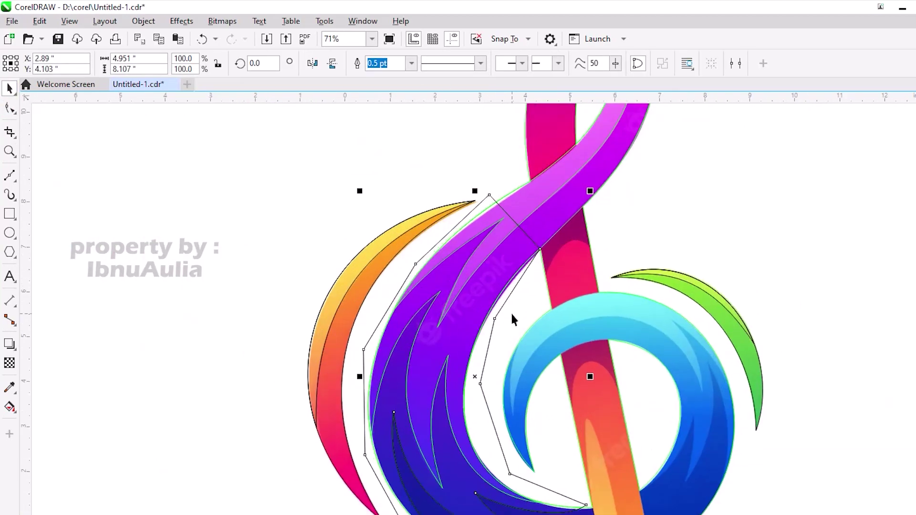
key(Escape)
scroll(454, 333, down, 3)
scroll(436, 423, up, 4)
scroll(546, 335, down, 2)
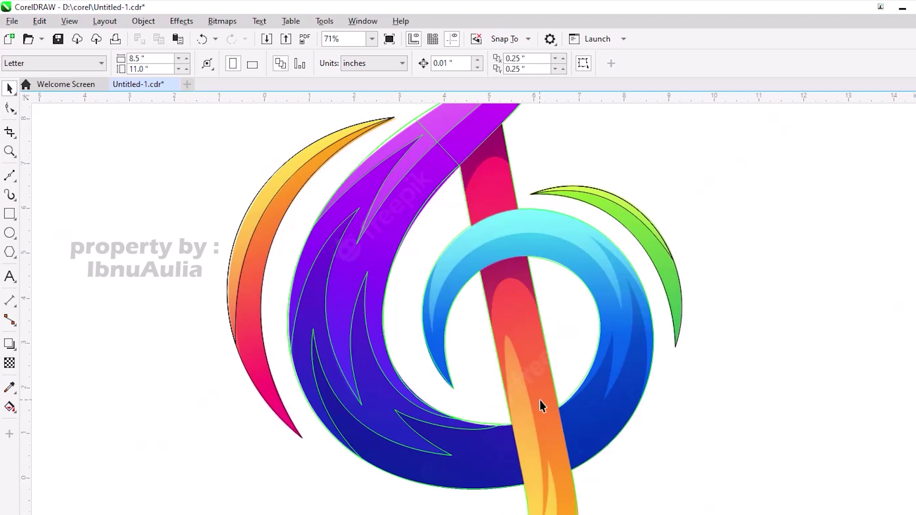
scroll(417, 455, up, 2)
scroll(211, 181, down, 3)
key(ctrl+s)
Step: Start a path at the ring's lower inner corner beside the stem and place nodes around the tips and valleys of its dark blue shading
scroll(98, 268, up, 1)
key(F5)
scroll(561, 420, up, 3)
scroll(560, 420, up, 2)
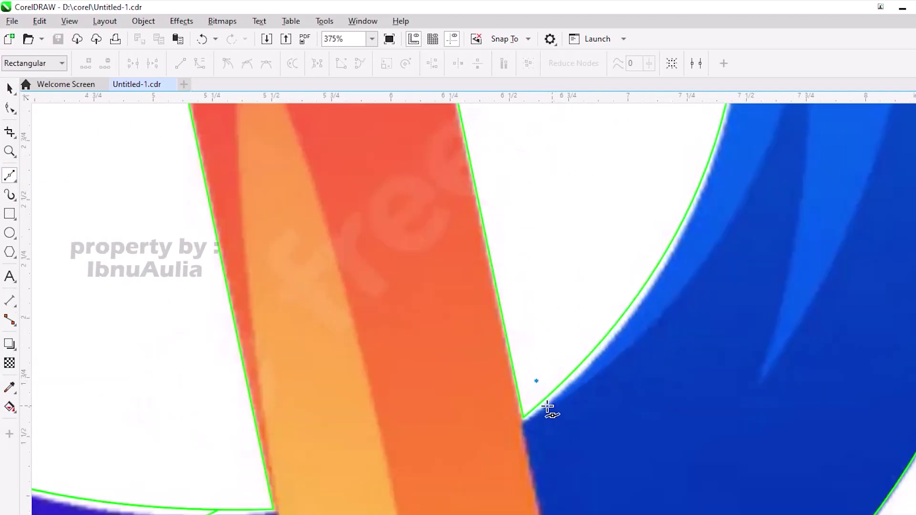
click(535, 405)
scroll(712, 262, down, 1)
click(703, 269)
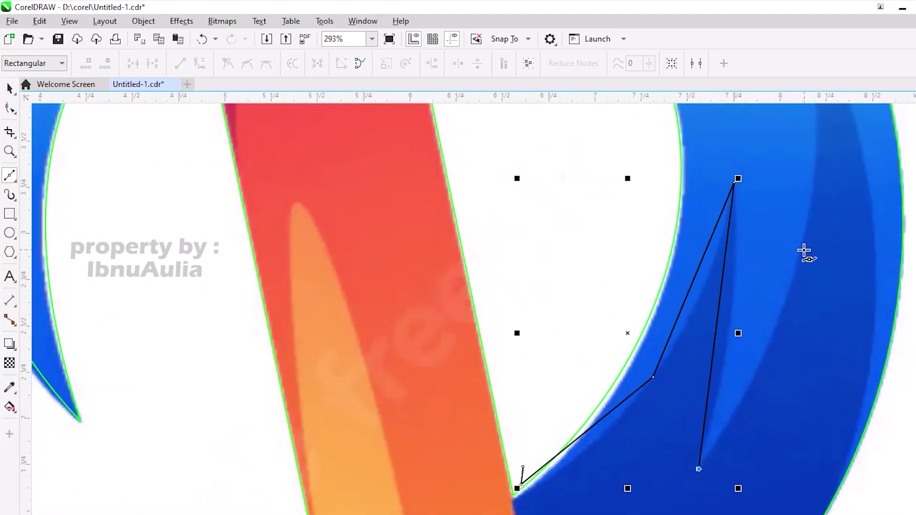
scroll(804, 251, down, 4)
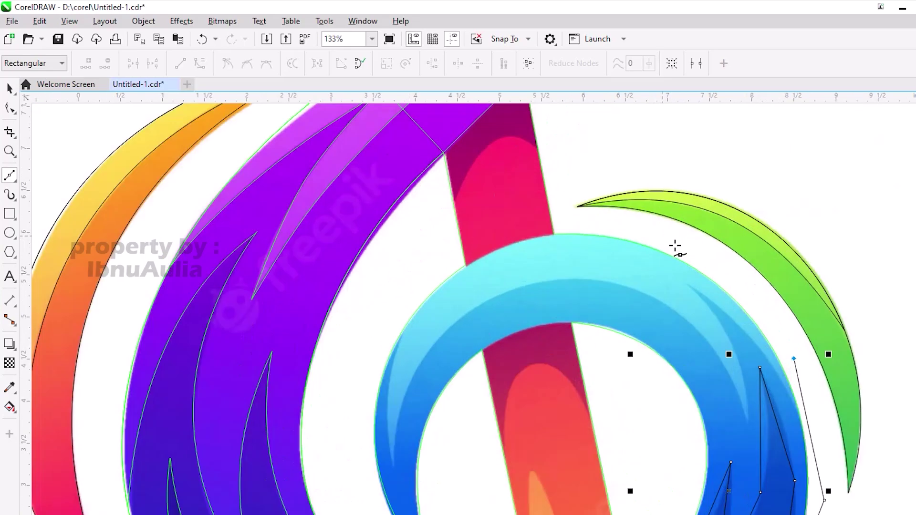
Step: Extend the path outside the ring's upper right, through both outer stem corners, and on toward its left side
click(741, 279)
click(600, 222)
scroll(528, 241, up, 7)
click(485, 219)
scroll(287, 307, down, 4)
click(286, 308)
scroll(286, 308, down, 2)
click(363, 337)
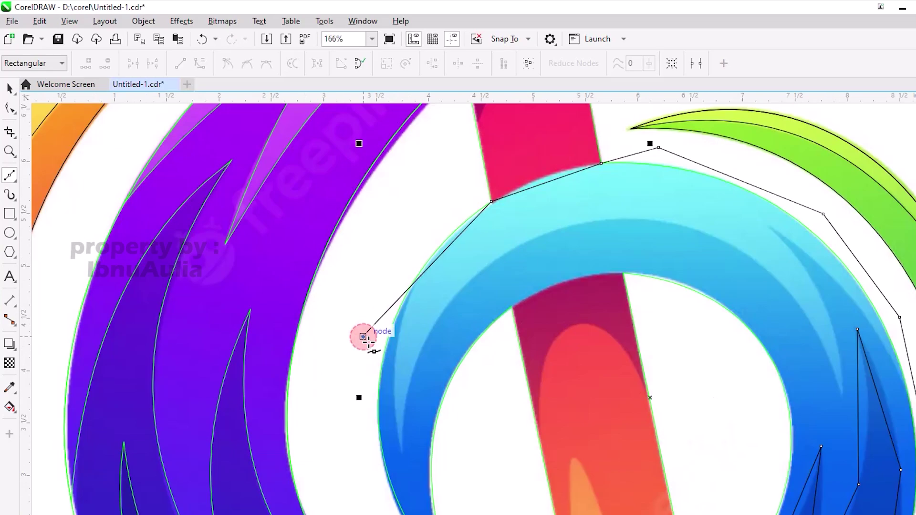
Step: Continue the path around the ring's left tip and through the inner stem corners to close it at its starting node
scroll(363, 336, down, 2)
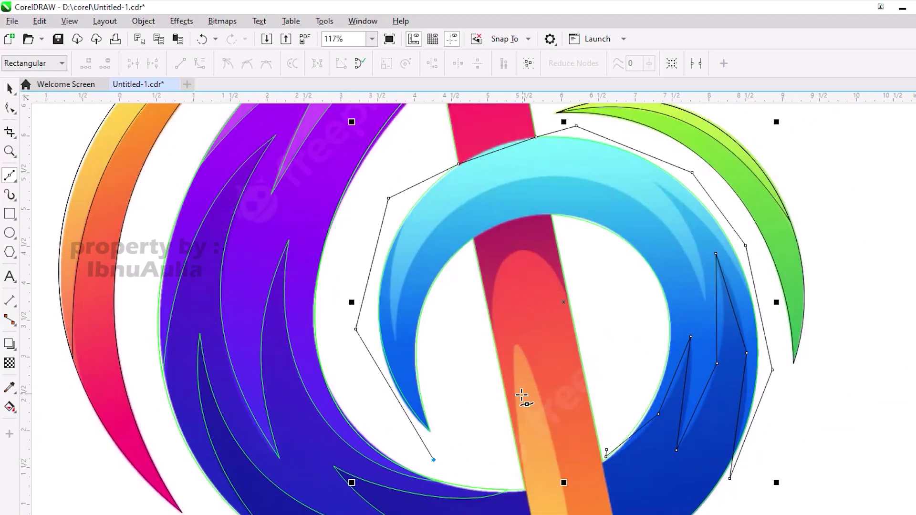
scroll(545, 199, up, 7)
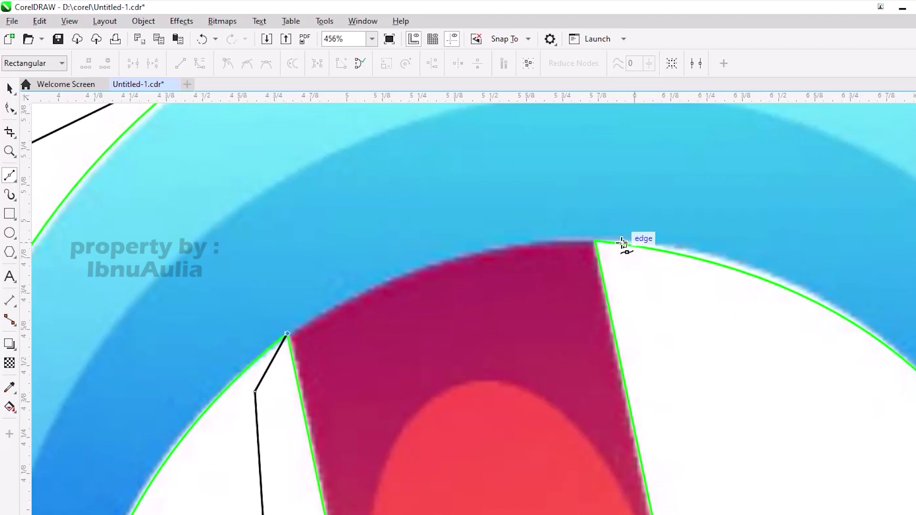
scroll(695, 368, down, 4)
Step: Bend the path's two segments across the stem to follow the ring's inner and outer edges
key(F10)
scroll(612, 455, down, 3)
scroll(548, 239, up, 3)
right_click(548, 239)
click(579, 243)
scroll(525, 205, up, 2)
right_click(511, 195)
click(542, 297)
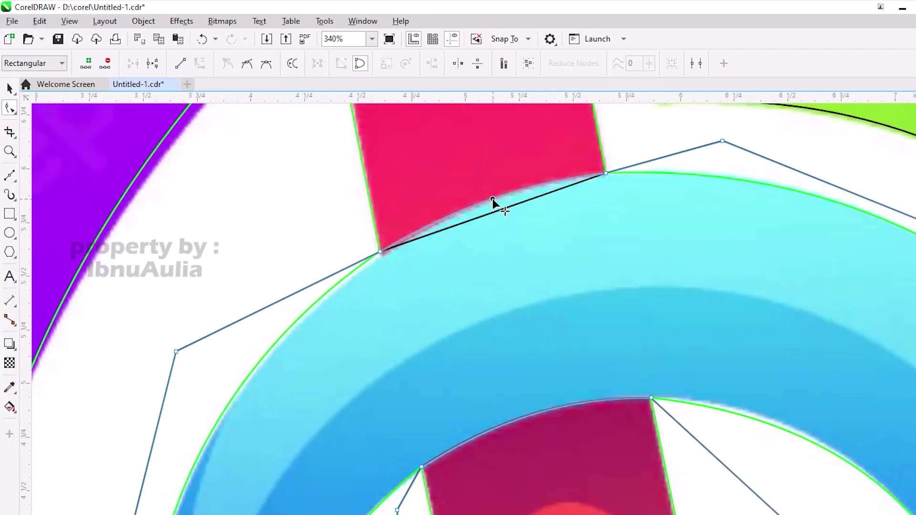
Step: Curve the edges of the shorter dark blue tip in the ring's lower right, starting from the stem corner
scroll(494, 204, down, 6)
scroll(541, 336, up, 7)
click(582, 325)
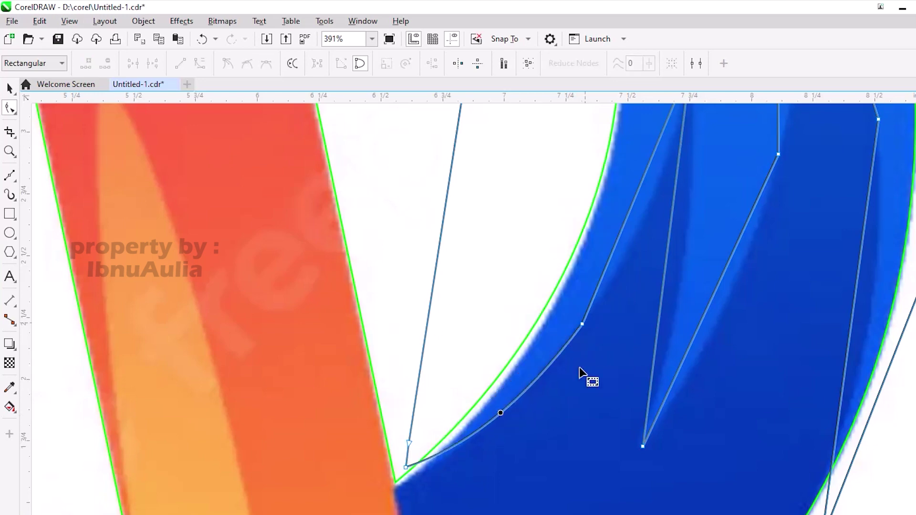
scroll(583, 329, down, 2)
right_click(582, 329)
click(642, 250)
click(655, 304)
click(693, 282)
Step: Bend both edges of the taller dark blue tip on the ring's right side to match the reference shading
scroll(709, 196, down, 1)
click(699, 248)
right_click(735, 239)
click(756, 327)
drag(733, 228, 746, 228)
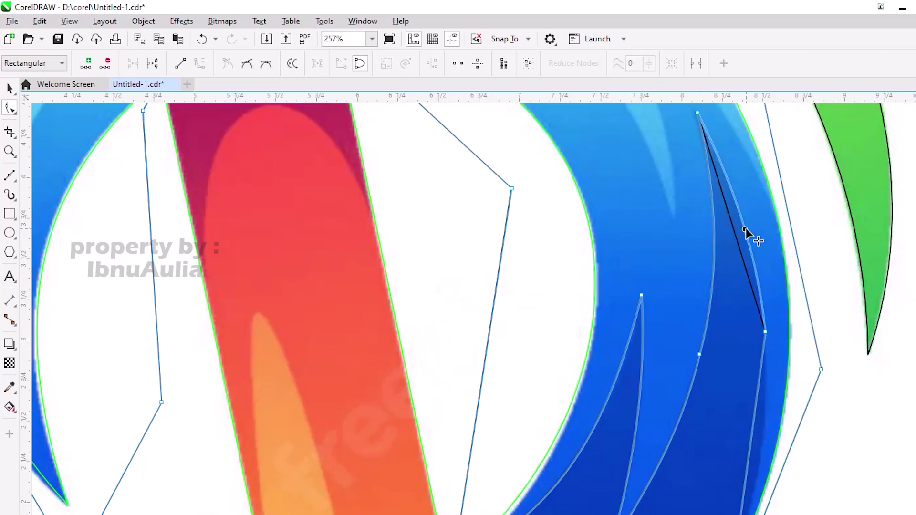
scroll(726, 372, down, 5)
scroll(754, 353, up, 4)
scroll(763, 363, down, 3)
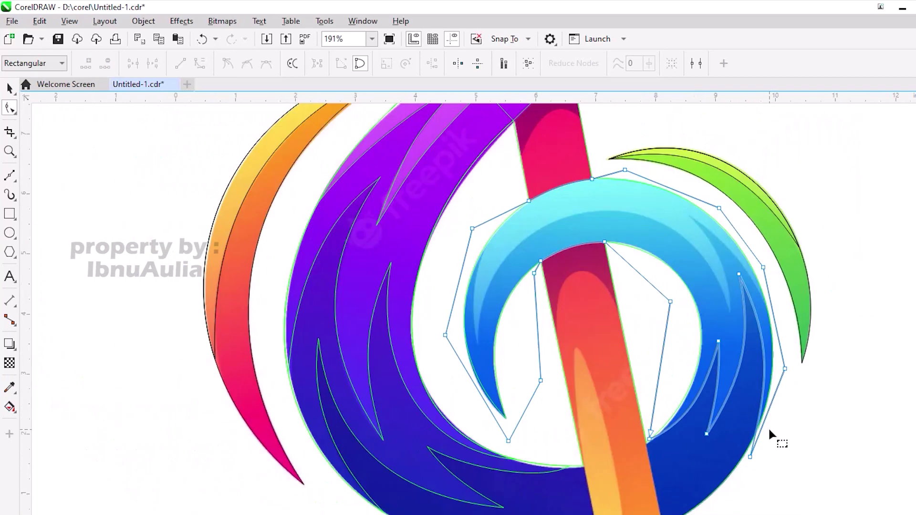
Step: Intersect the ring's dark blue shading path with the clef silhouette and give the result a green outline
click(10, 88)
click(691, 152)
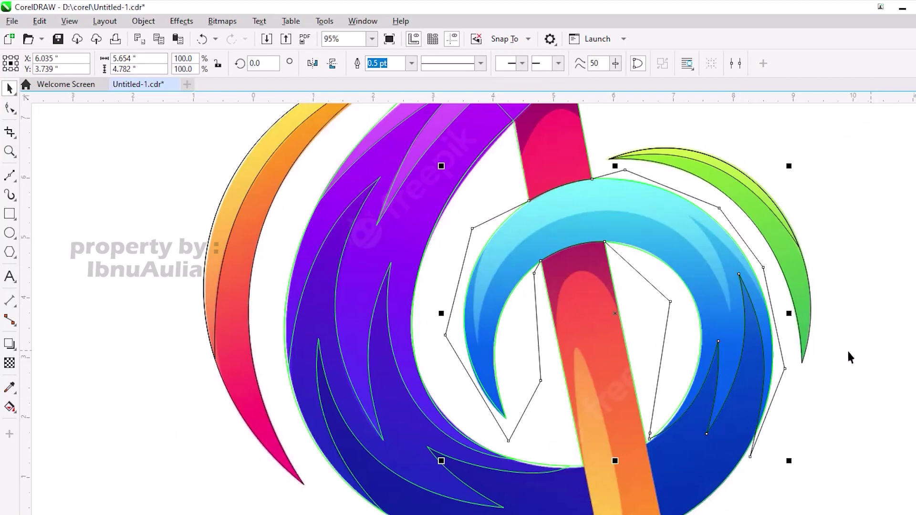
key(F5)
scroll(566, 243, up, 3)
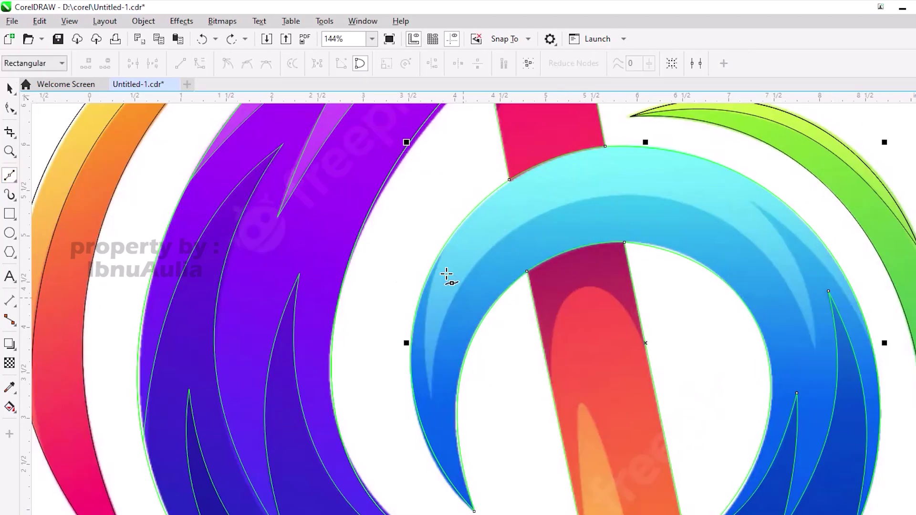
Step: Trace the light blue highlight on the ring with straight segments, from its left tip across the inner edge to the forked right end
scroll(446, 275, down, 4)
scroll(483, 262, up, 6)
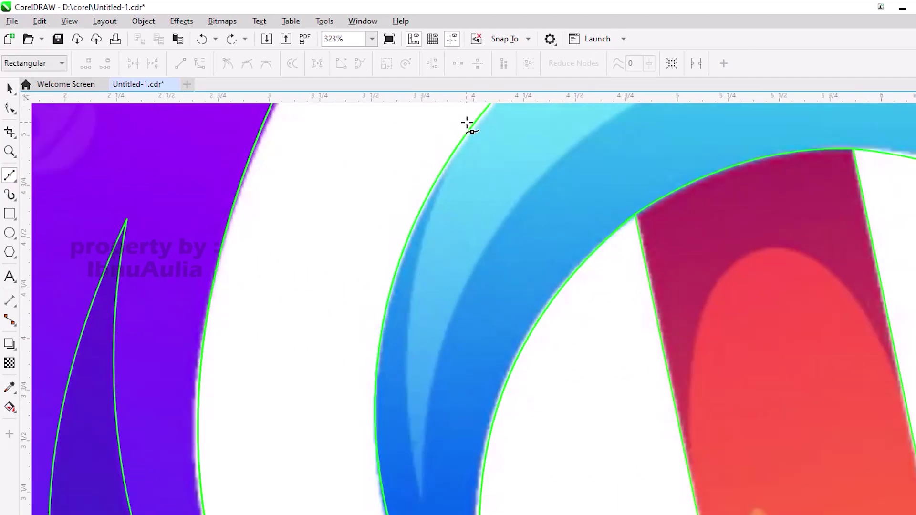
click(500, 223)
scroll(652, 203, down, 2)
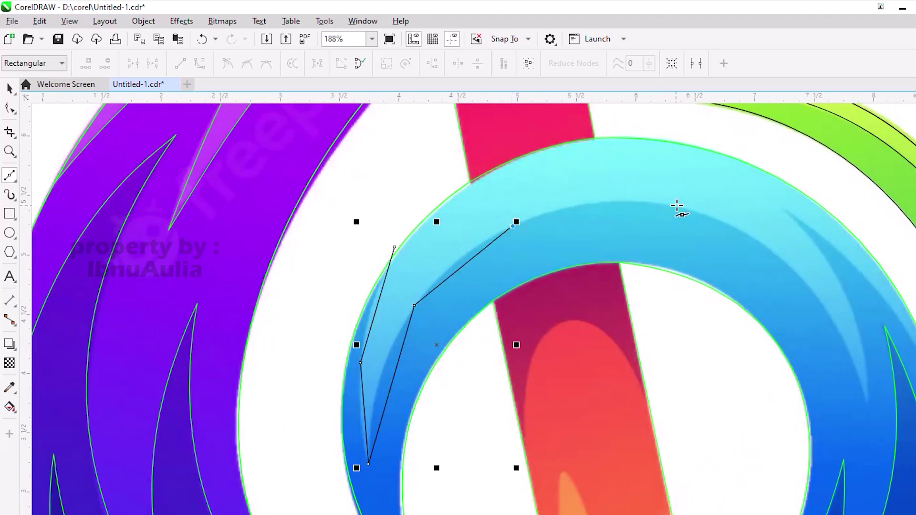
click(784, 211)
scroll(784, 211, up, 1)
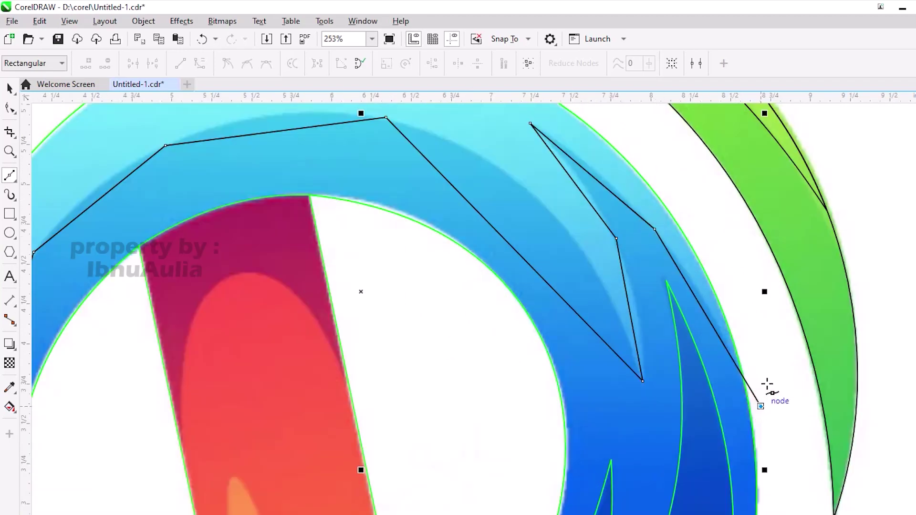
Step: Close the highlight path around the outside of the ring, passing through both corners where the ring crosses the stem
scroll(768, 385, down, 3)
scroll(524, 184, up, 4)
click(516, 231)
click(380, 272)
scroll(380, 272, down, 3)
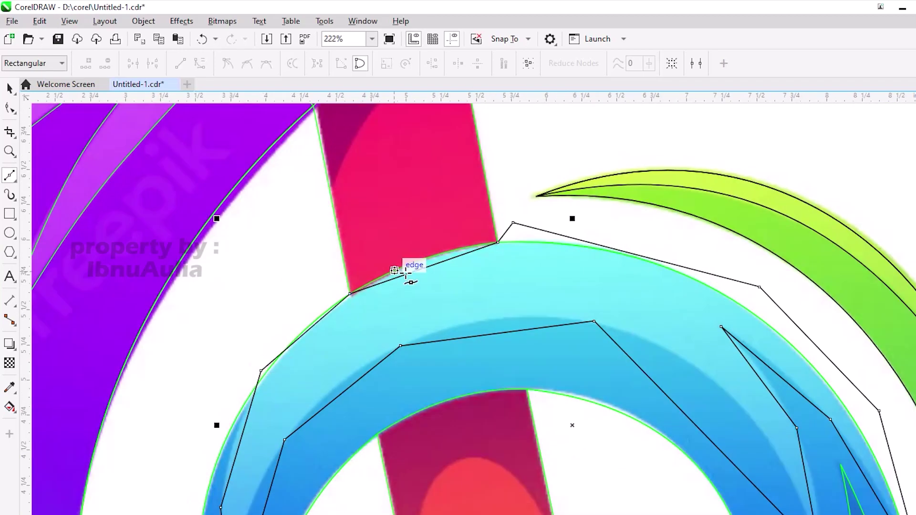
Step: Bend the highlight path's segment across the stem to follow the ring's outer edge
key(F10)
scroll(405, 272, down, 2)
scroll(454, 253, up, 3)
right_click(454, 253)
click(479, 262)
scroll(454, 245, down, 1)
scroll(671, 339, up, 1)
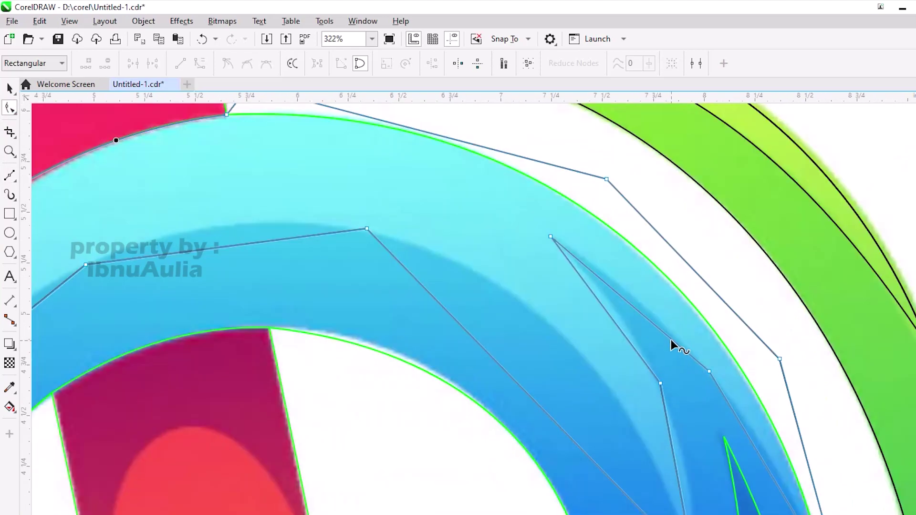
Step: Curve the edges of the forked blue notch at the right end of the ring's highlight
scroll(639, 312, down, 2)
scroll(676, 405, up, 2)
right_click(675, 399)
click(705, 247)
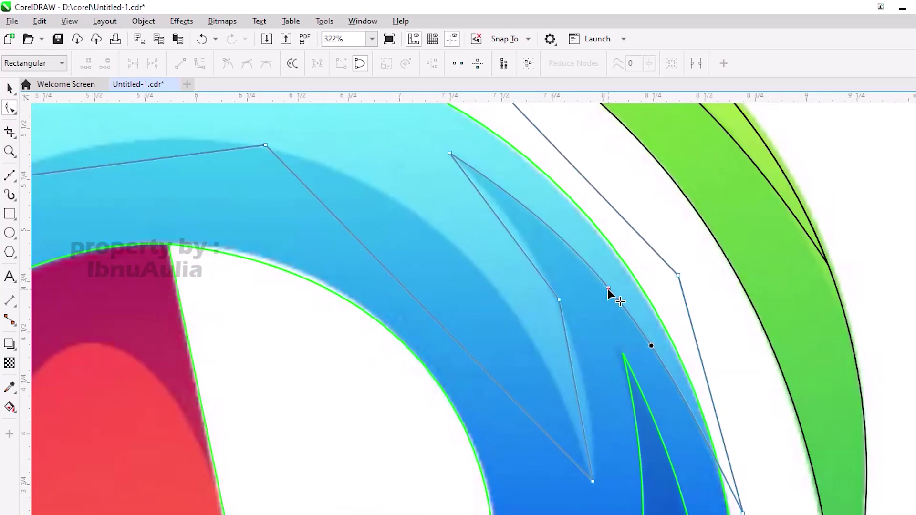
right_click(504, 229)
click(527, 248)
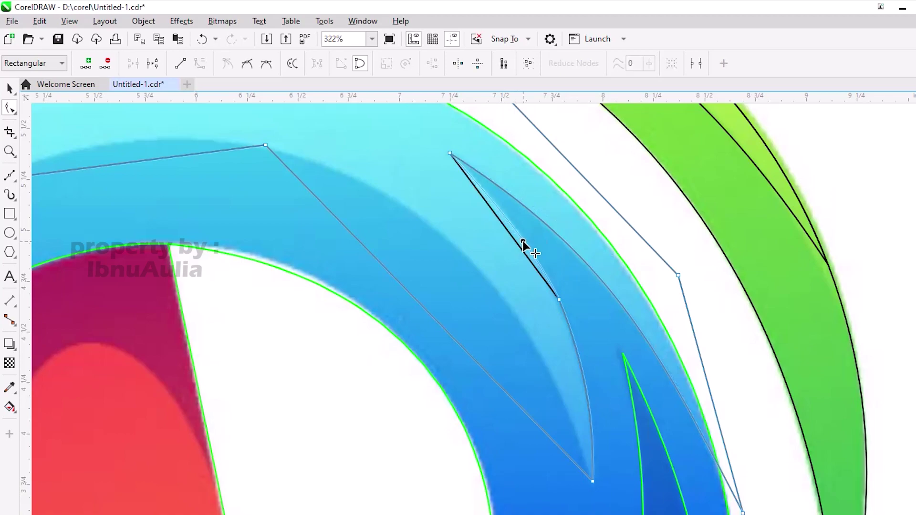
Step: Bend the highlight's long lower edge from the right tip over the top of the ring
scroll(533, 343, down, 2)
click(507, 329)
right_click(362, 265)
click(362, 265)
scroll(295, 307, up, 2)
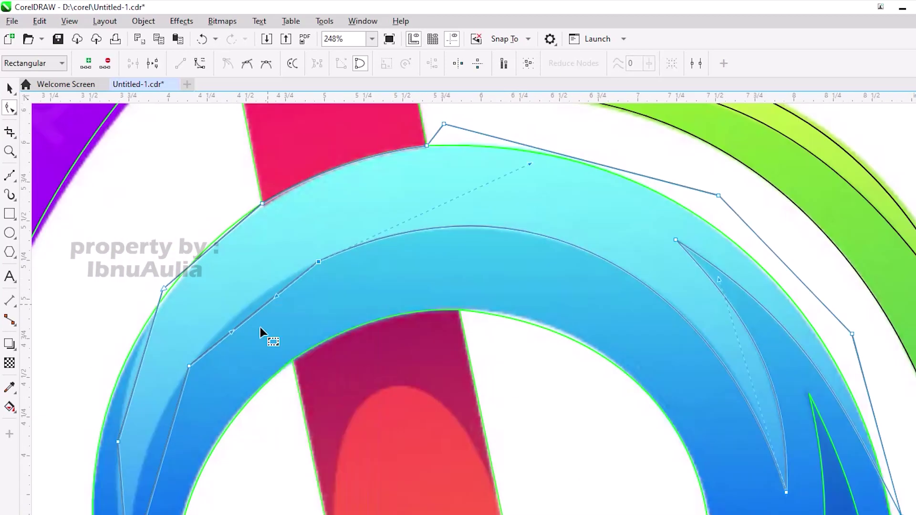
Step: Smooth the highlight's lower edge down to its left tip and start curving the tip's outer side
scroll(218, 396, down, 3)
scroll(268, 333, up, 3)
click(277, 243)
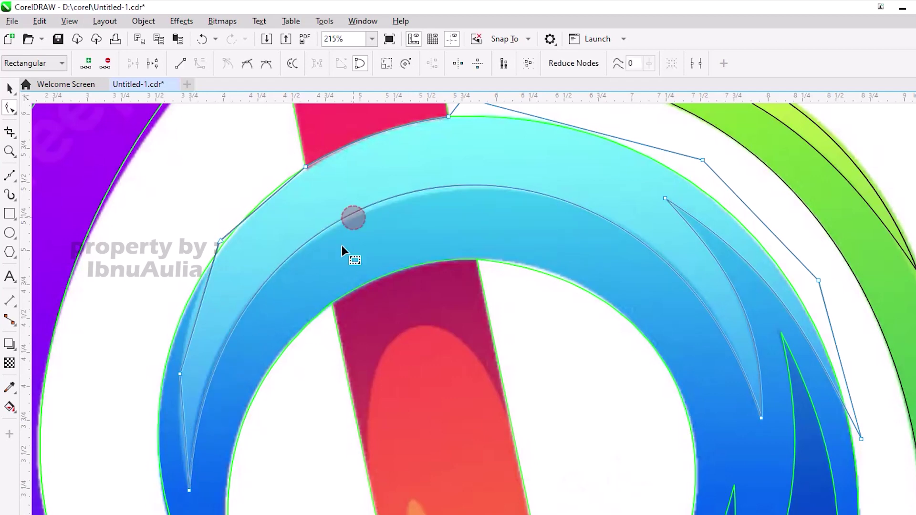
scroll(219, 407, down, 1)
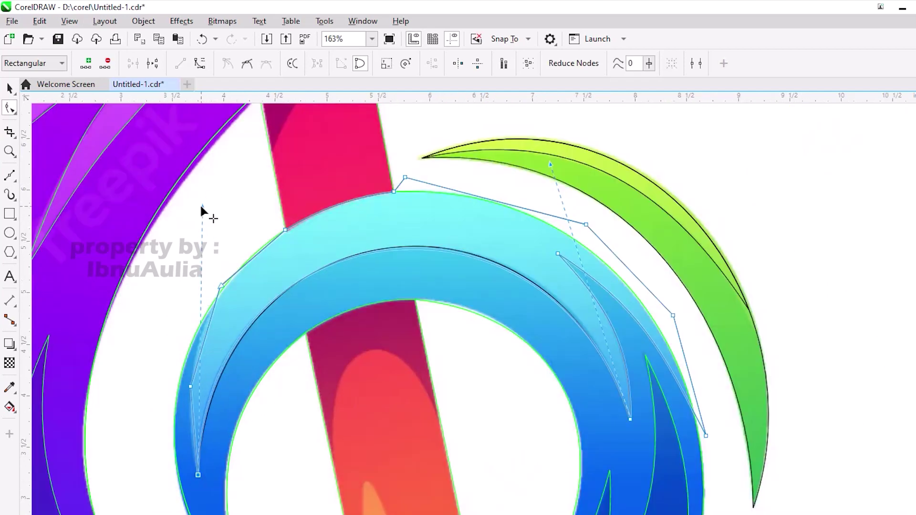
scroll(217, 341, up, 1)
scroll(207, 356, up, 2)
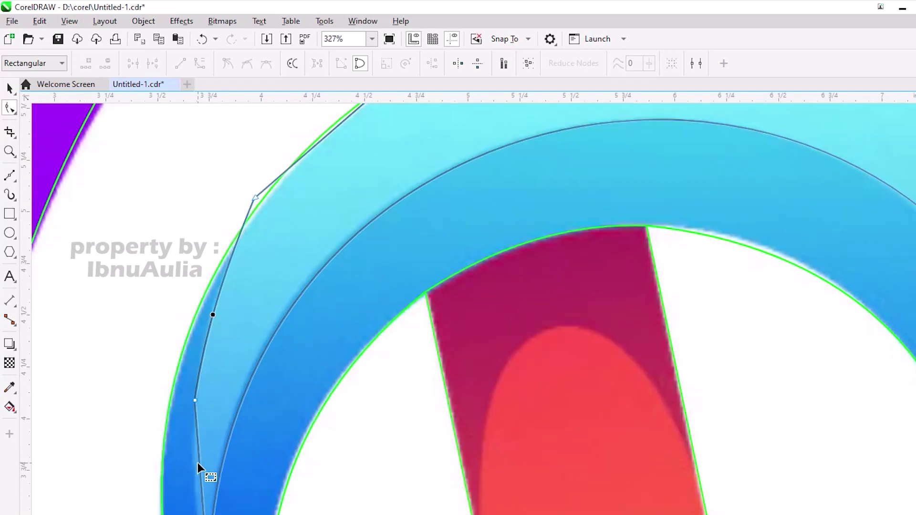
Step: Finish curving the outer side of the highlight's left tip so it meets the ring's outline
scroll(248, 372, down, 3)
scroll(210, 239, down, 1)
scroll(360, 292, up, 6)
right_click(356, 286)
click(396, 377)
scroll(191, 354, down, 5)
Step: Intersect the light blue highlight path with the clef silhouette, give it a green outline and undo the yellow test fill
key(space)
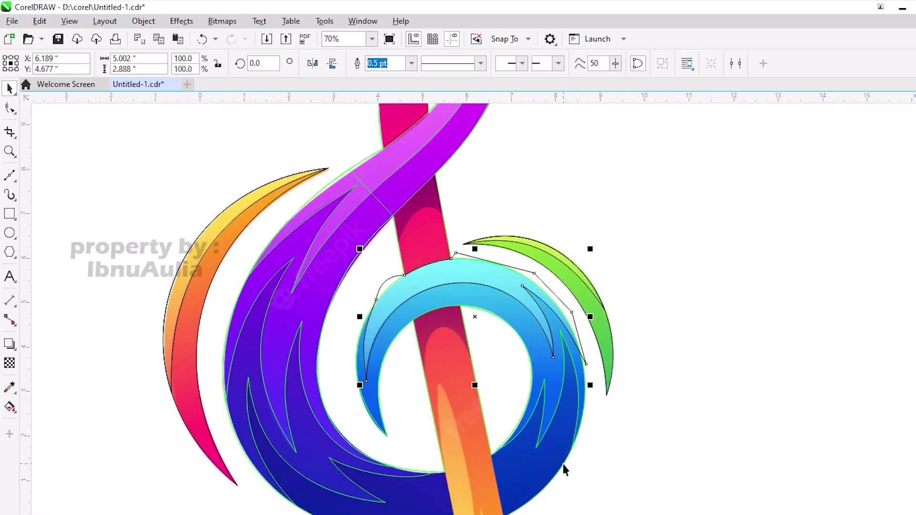
scroll(566, 391, up, 1)
click(423, 63)
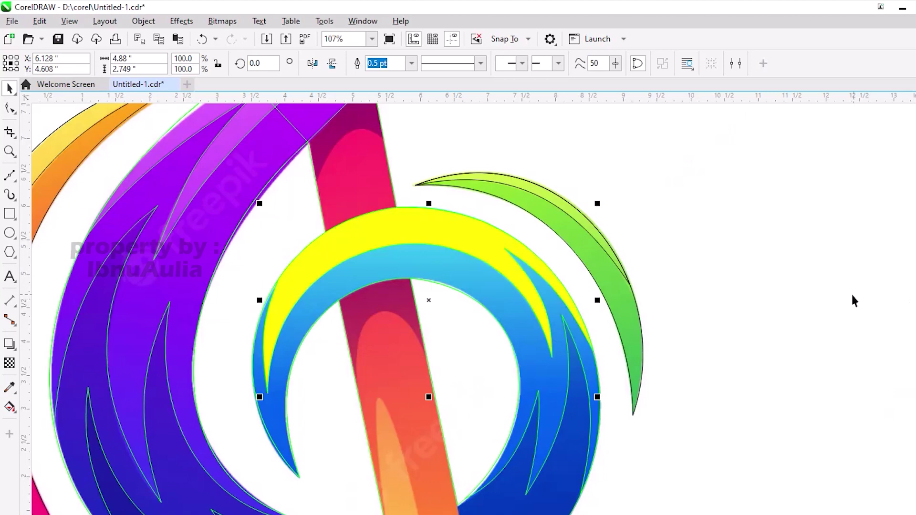
key(ctrl+z)
scroll(429, 286, down, 4)
scroll(429, 241, up, 4)
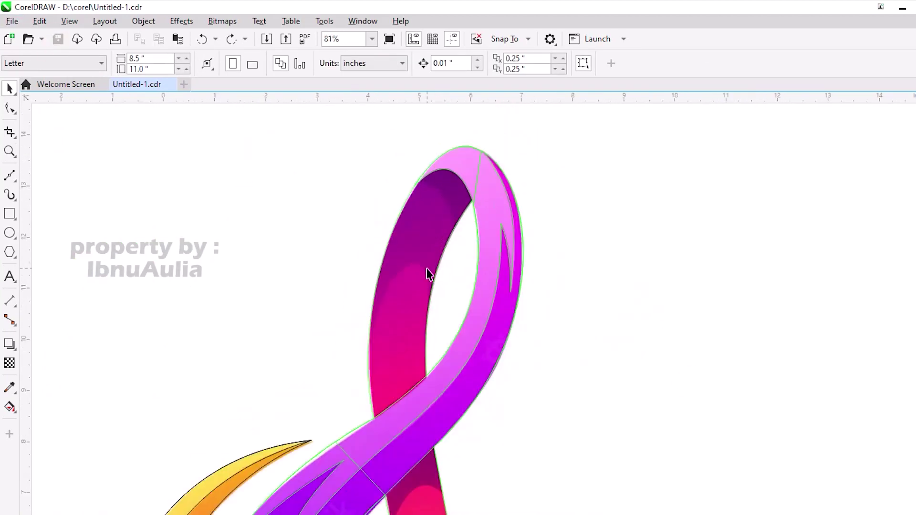
Step: Draw a straight-sided closed path around the dark purple shading at the top of the clef's loop, extending beyond the silhouette
key(F10)
scroll(427, 223, up, 7)
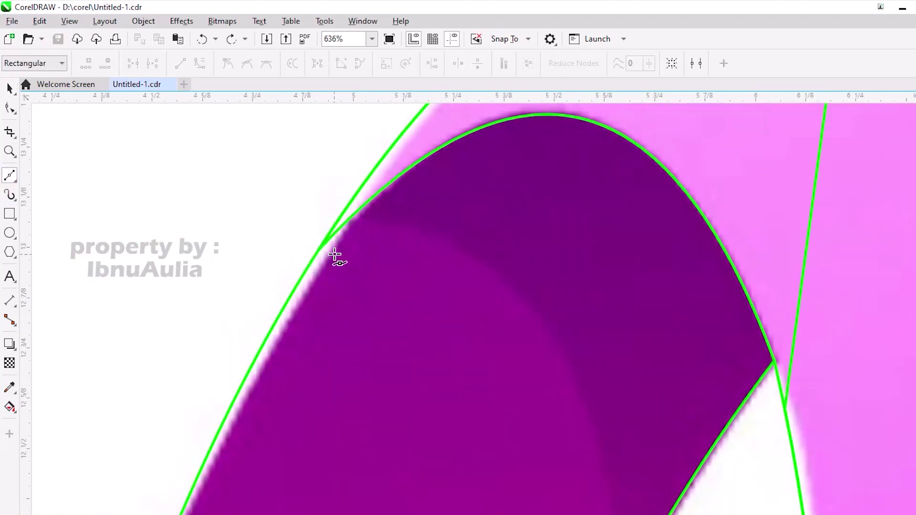
click(319, 249)
scroll(429, 219, down, 3)
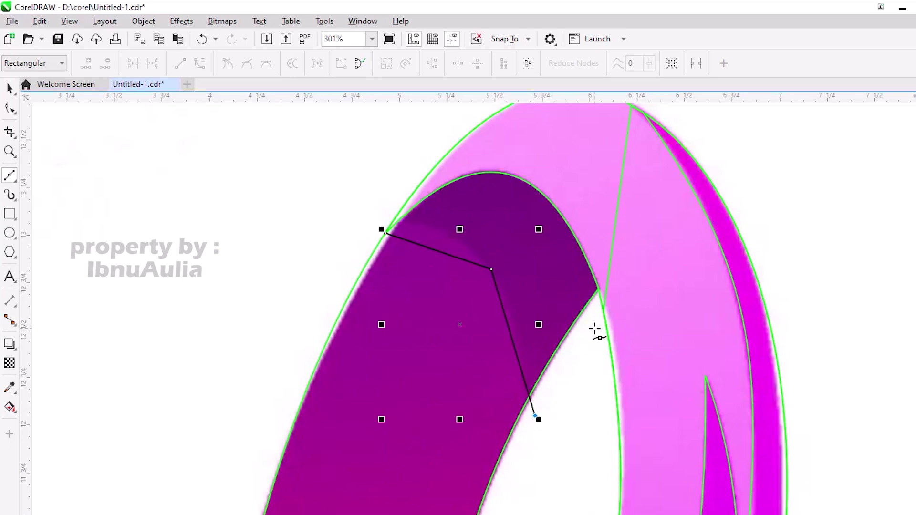
scroll(592, 336, down, 2)
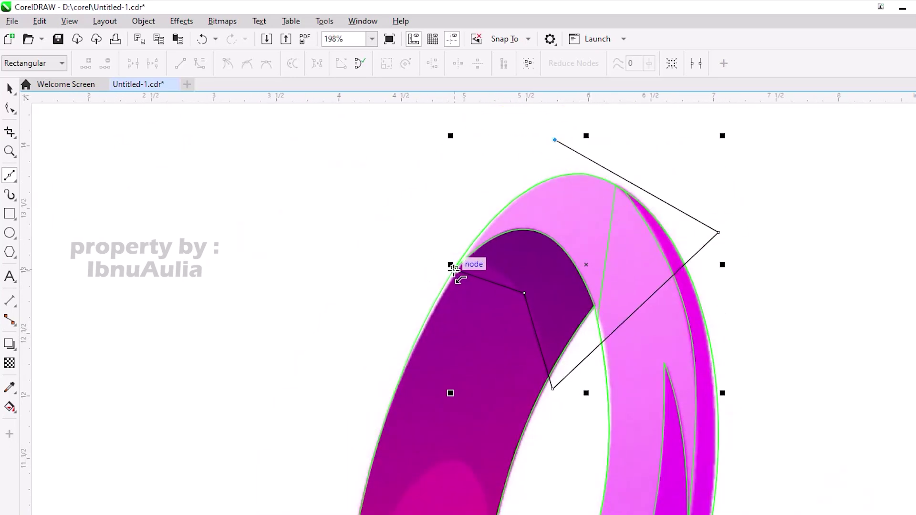
scroll(454, 268, up, 3)
Step: Bend the path's two segments inside the loop to follow the lower edge of the dark purple shading
click(506, 342)
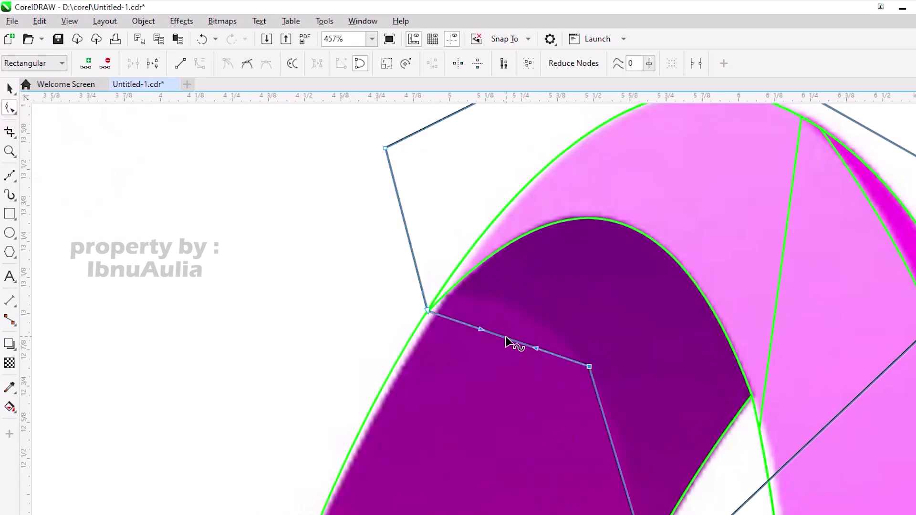
drag(507, 300, 507, 298)
scroll(786, 186, down, 1)
right_click(642, 430)
click(631, 400)
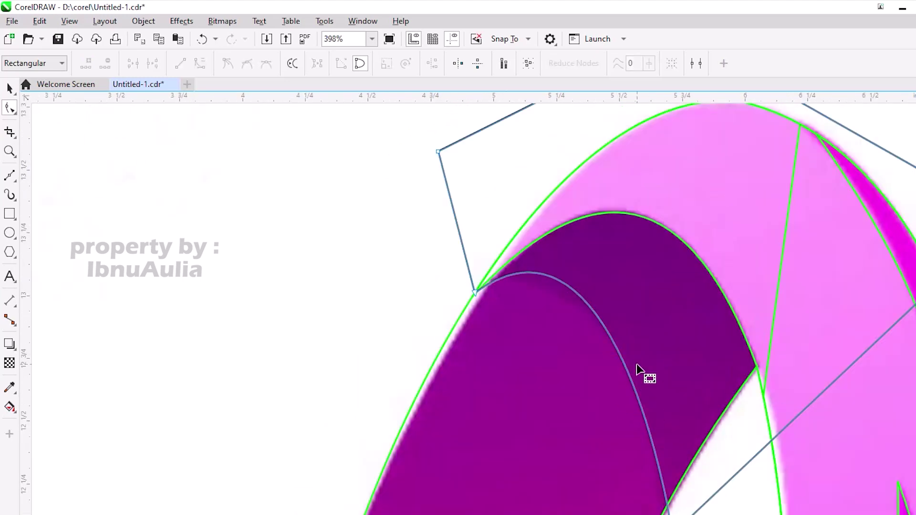
scroll(637, 369, down, 1)
scroll(548, 450, down, 2)
click(10, 89)
click(33, 88)
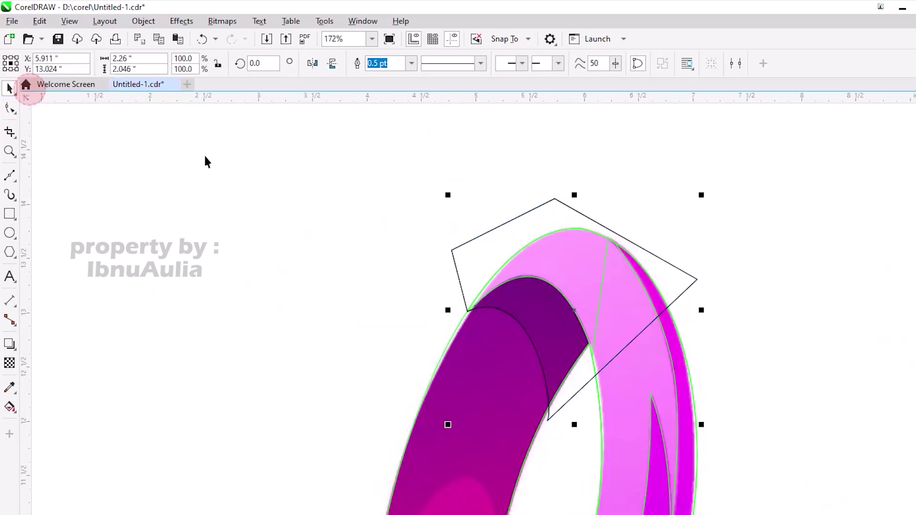
Step: Create the dark purple shading shape with Smart Fill, delete the helper path and leave the shape outlined without a fill
scroll(459, 353, up, 2)
click(447, 112)
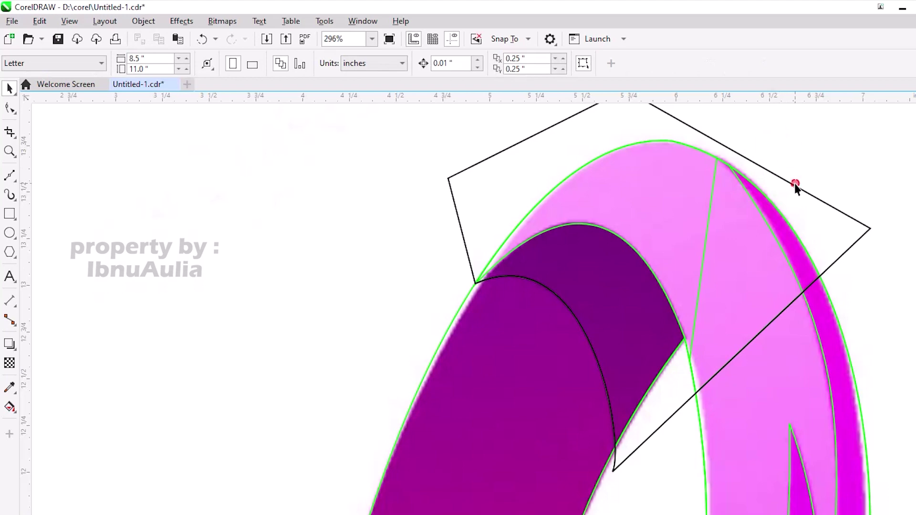
click(756, 333)
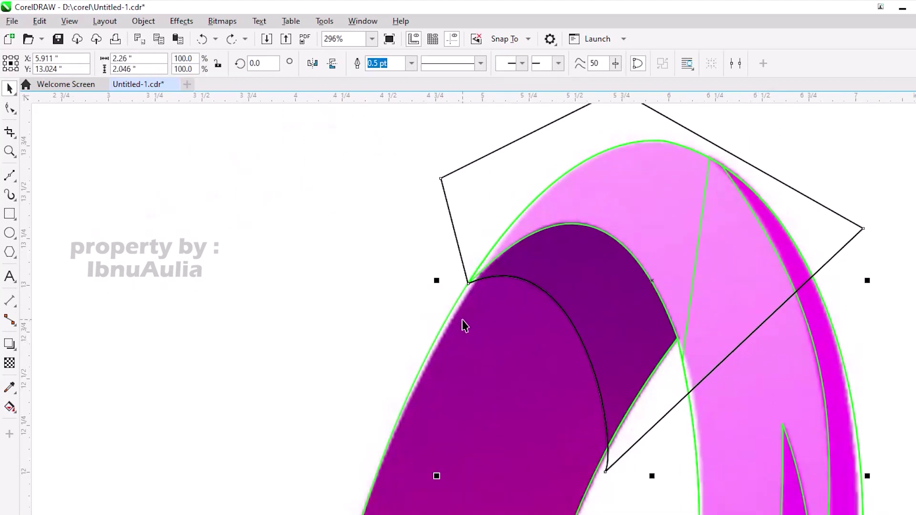
scroll(784, 328, down, 2)
shift+click(732, 267)
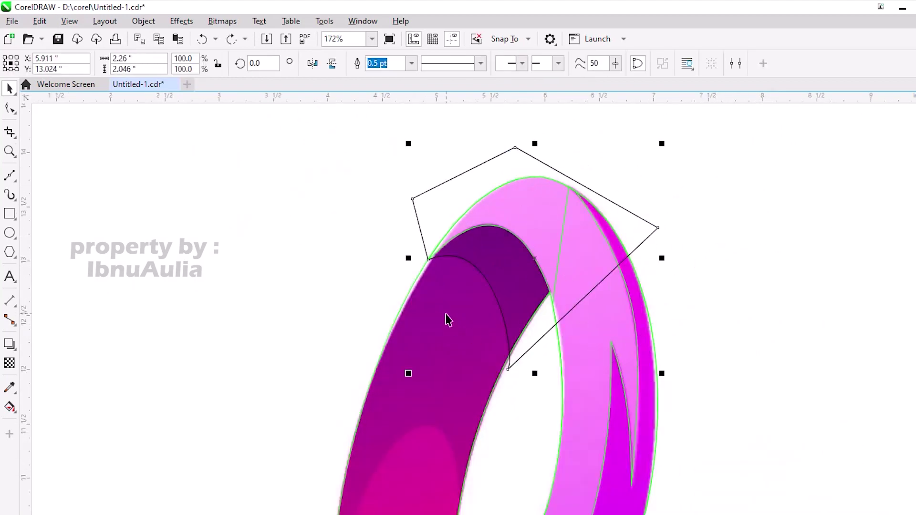
click(10, 407)
click(505, 277)
key(space)
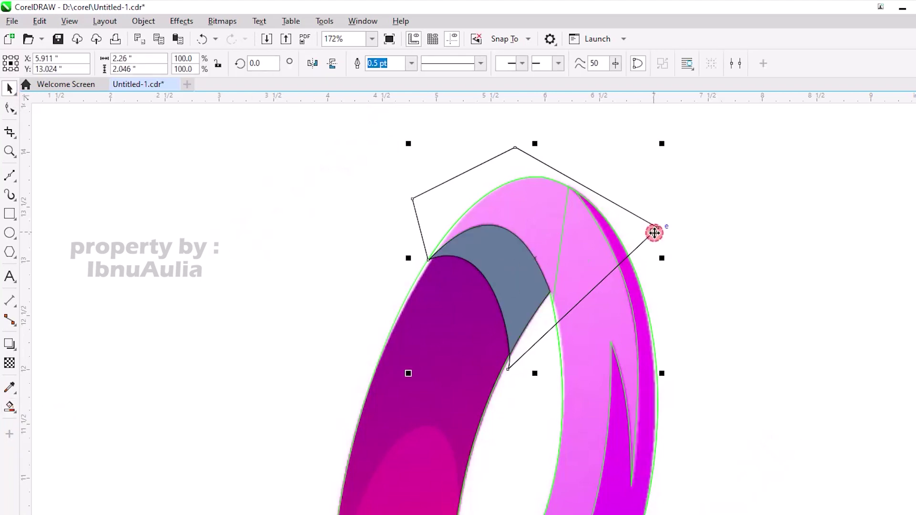
click(520, 240)
key(Delete)
scroll(603, 225, down, 1)
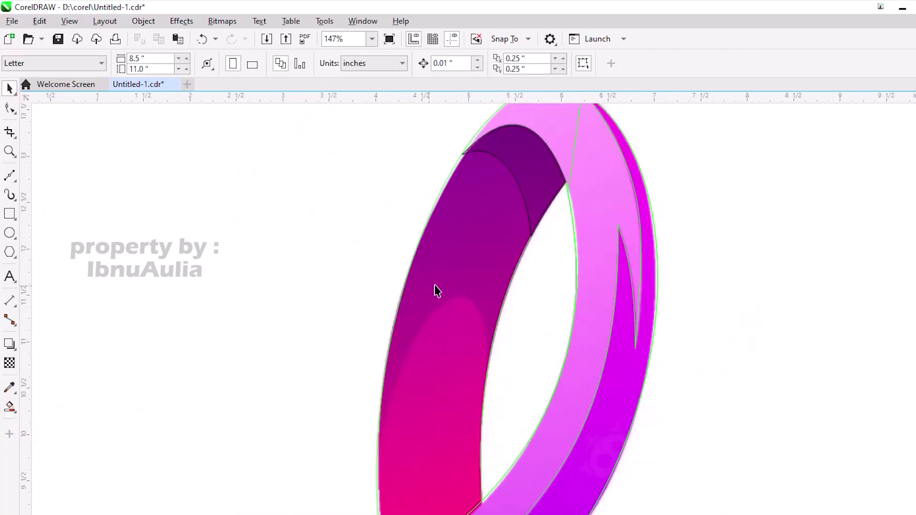
Step: Draw a closed straight-sided path around the purple band between the dark loop shading and the pink dome below it
key(F5)
scroll(449, 292, up, 1)
click(491, 287)
click(509, 371)
scroll(515, 370, down, 1)
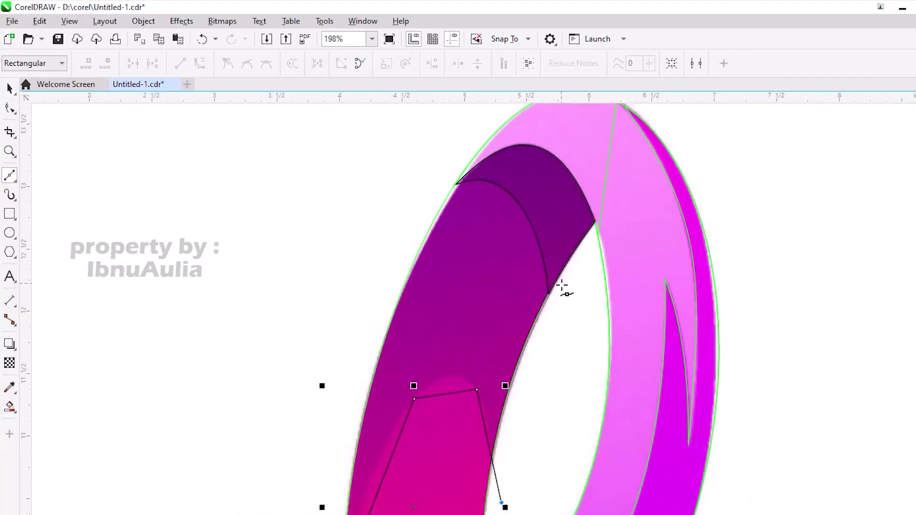
click(479, 174)
scroll(458, 188, up, 2)
click(433, 189)
scroll(270, 299, down, 4)
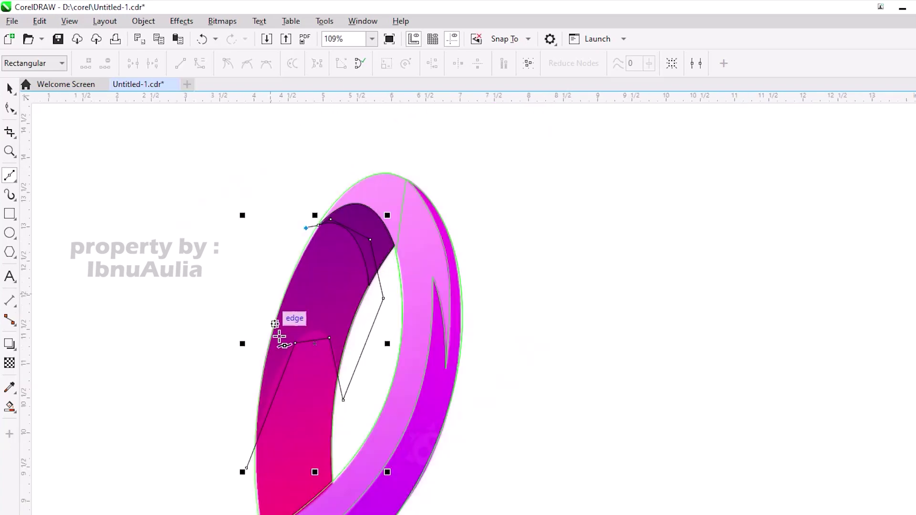
scroll(284, 334, up, 2)
Step: Curve the path's lower segments to follow the top and both sides of the pink dome in the loop
key(F10)
scroll(346, 350, up, 1)
right_click(347, 351)
drag(334, 353, 348, 320)
right_click(390, 371)
click(426, 252)
scroll(343, 341, down, 1)
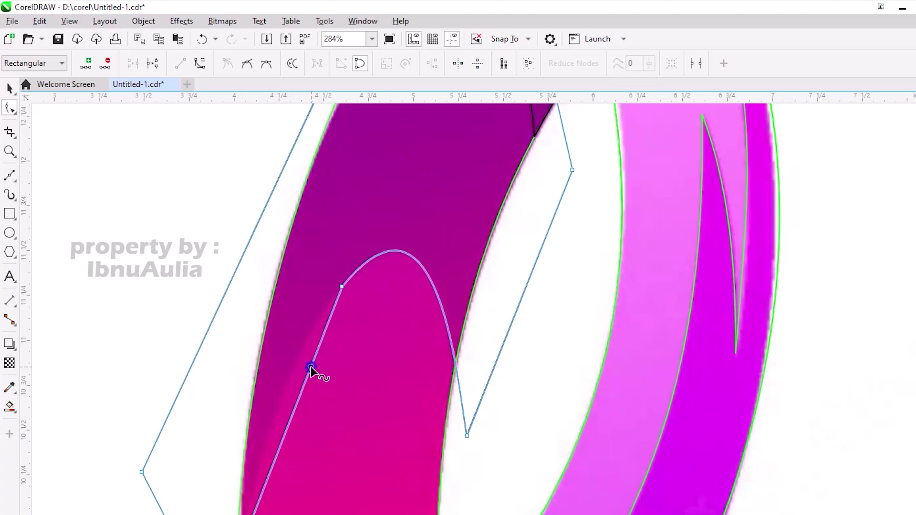
drag(428, 273, 415, 255)
scroll(415, 256, down, 2)
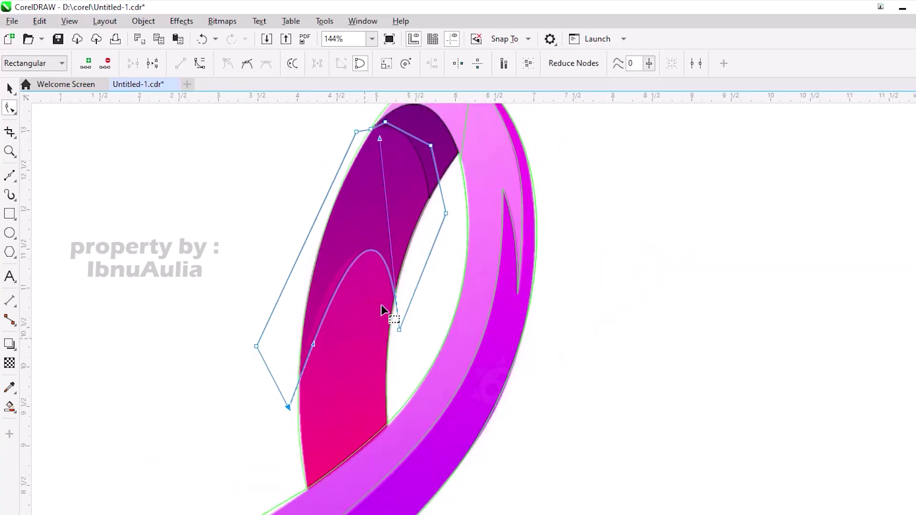
scroll(303, 341, up, 1)
scroll(351, 231, down, 2)
Step: Cut the purple band path down to the part inside the clef's loop
key(space)
scroll(170, 171, down, 1)
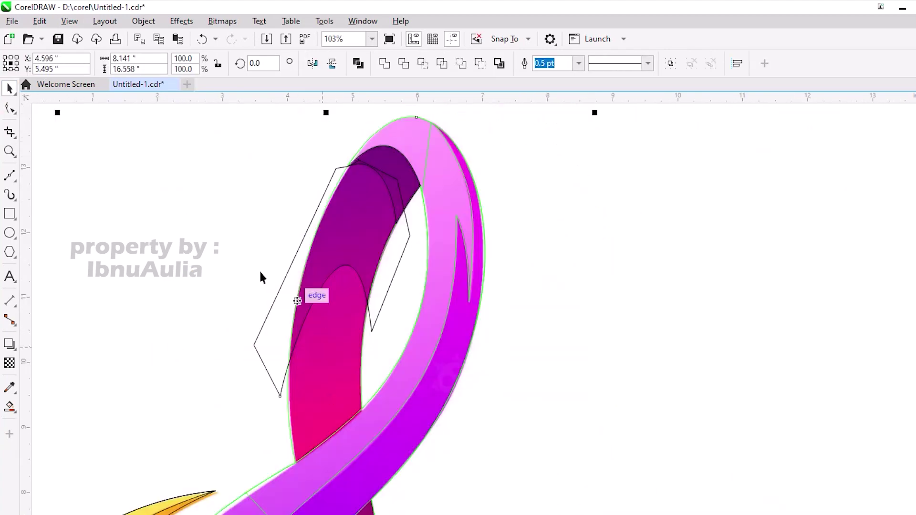
click(403, 261)
scroll(307, 243, up, 5)
scroll(393, 235, down, 6)
click(393, 235)
scroll(392, 235, up, 2)
Step: Draw a closed straight-sided path around the dark magenta shading on the stem between the purple body and the blue ring
key(space)
scroll(362, 337, up, 5)
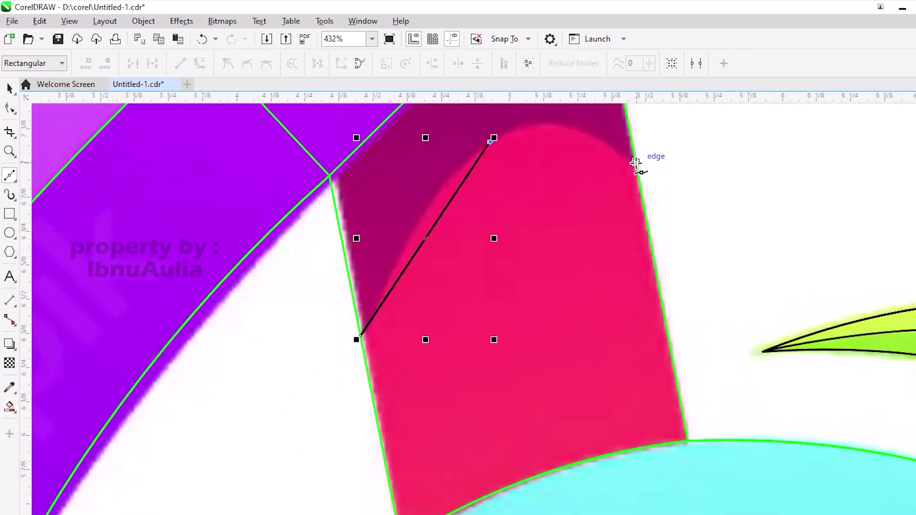
click(636, 164)
scroll(635, 164, down, 3)
click(589, 208)
click(538, 150)
click(525, 147)
scroll(525, 147, up, 3)
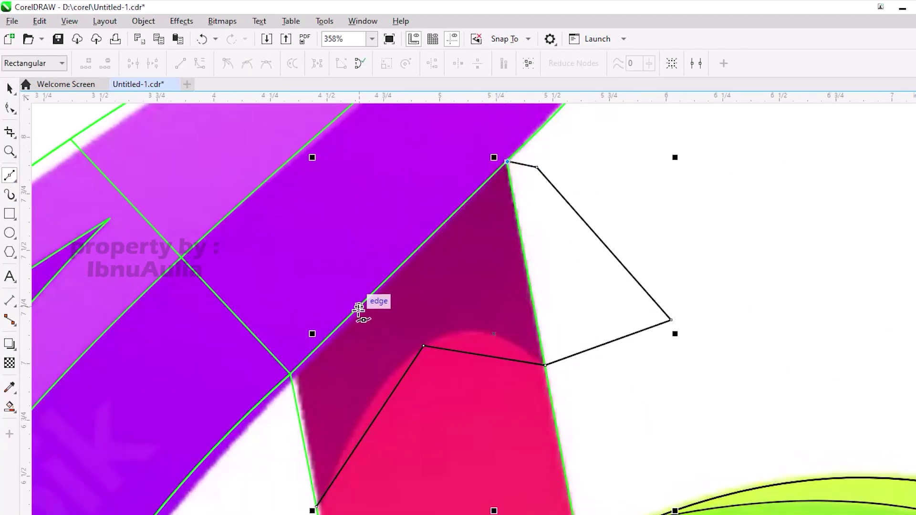
scroll(381, 409, up, 2)
click(381, 408)
Step: Bend the path's lower segments to follow the rounded top of the pink area on the stem
click(572, 299)
drag(573, 249, 573, 249)
scroll(354, 374, down, 3)
scroll(485, 254, up, 4)
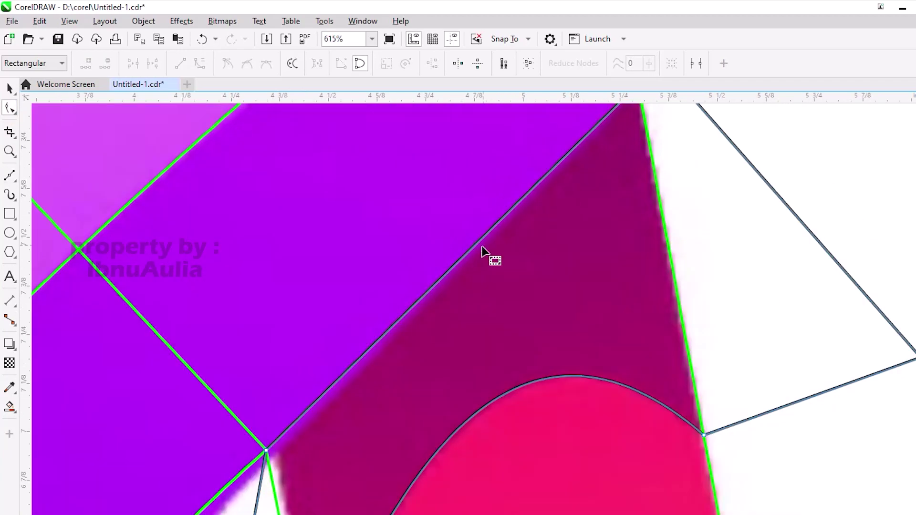
Step: Cut the dark magenta shading path down to the part of the stem inside the clef silhouette
scroll(578, 225, down, 5)
key(space)
click(579, 225)
scroll(534, 266, up, 2)
scroll(360, 337, down, 2)
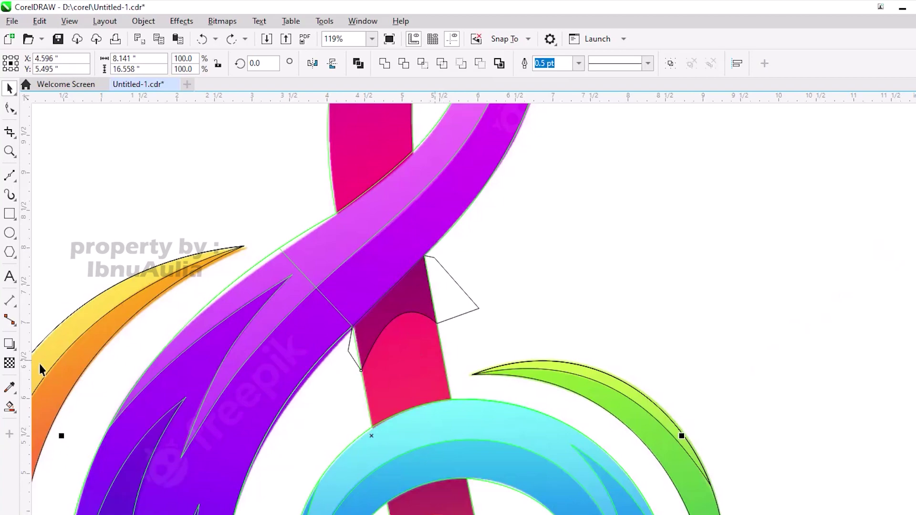
click(712, 237)
scroll(422, 204, down, 3)
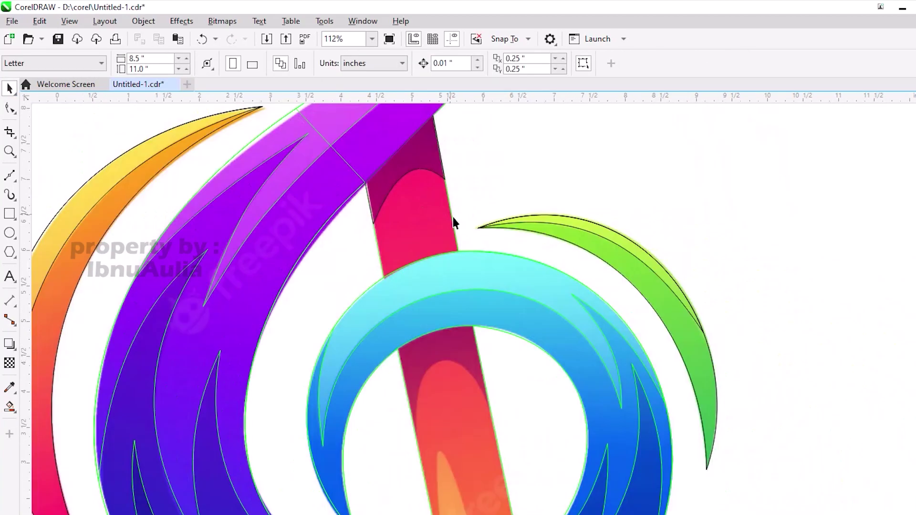
Step: Draw a closed straight-sided path around the dark magenta shading on the stem just inside the blue ring
scroll(156, 297, up, 2)
scroll(205, 294, down, 1)
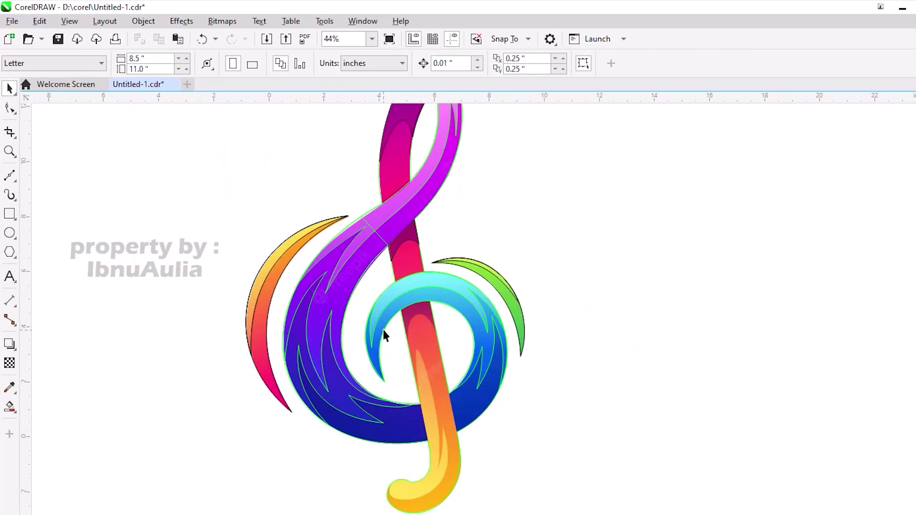
scroll(373, 353, up, 2)
key(F5)
scroll(372, 353, up, 3)
scroll(420, 334, down, 1)
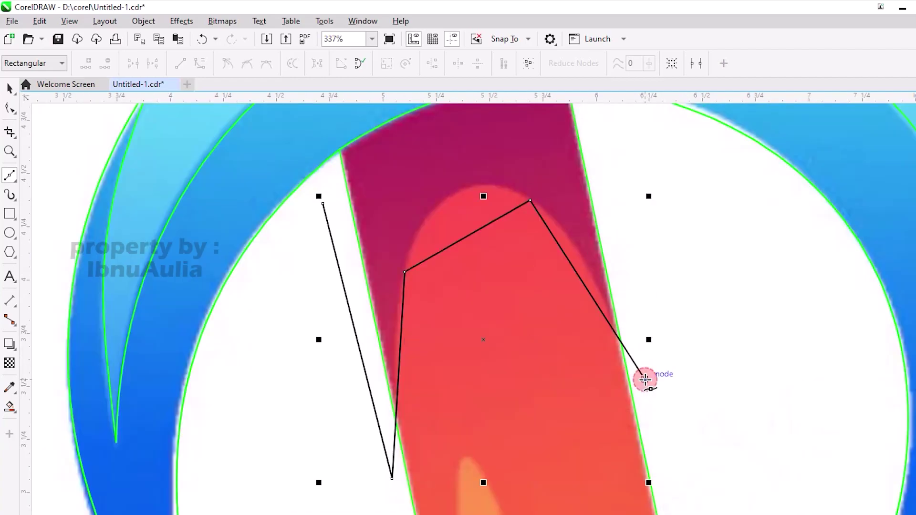
click(645, 380)
scroll(573, 248, up, 2)
click(626, 301)
click(137, 358)
Step: Bend the shading path's lower segments to follow the rounded top of the red stem area inside the ring
key(F10)
drag(341, 305, 338, 274)
scroll(349, 258, up, 2)
scroll(349, 258, down, 3)
right_click(414, 321)
drag(411, 322, 391, 290)
click(527, 369)
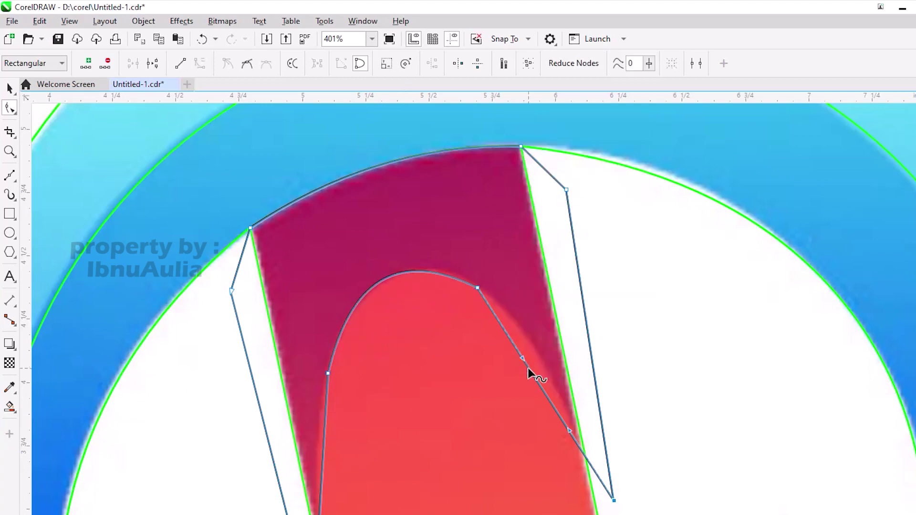
drag(613, 501, 610, 507)
click(479, 288)
scroll(331, 394, down, 2)
scroll(325, 385, up, 2)
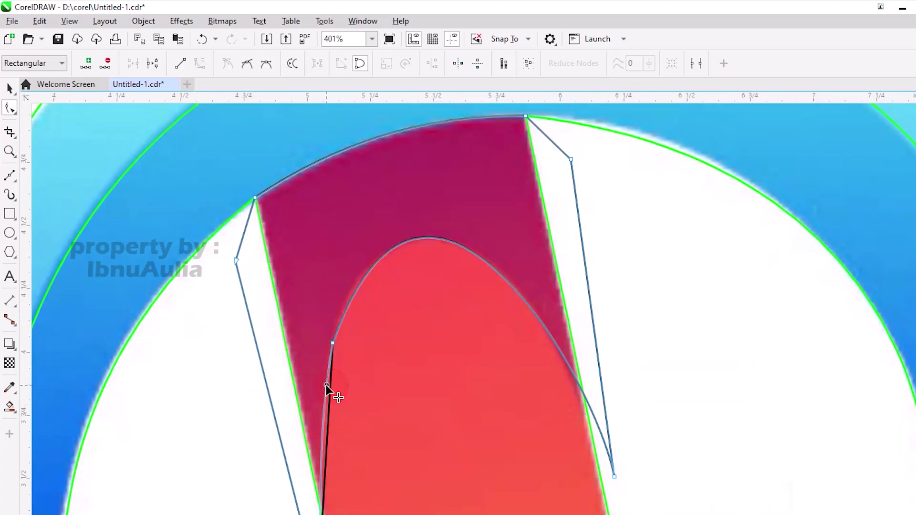
scroll(362, 315, down, 2)
drag(404, 287, 406, 291)
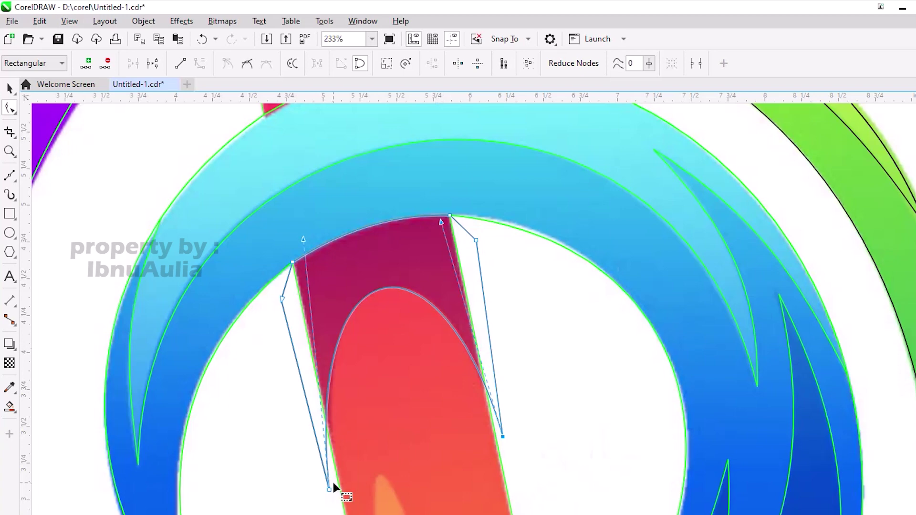
Step: Cut the shading path inside the ring down to the part on the stem and save the document
scroll(305, 245, down, 4)
click(307, 329)
click(398, 382)
scroll(400, 391, down, 2)
click(608, 196)
scroll(434, 310, up, 3)
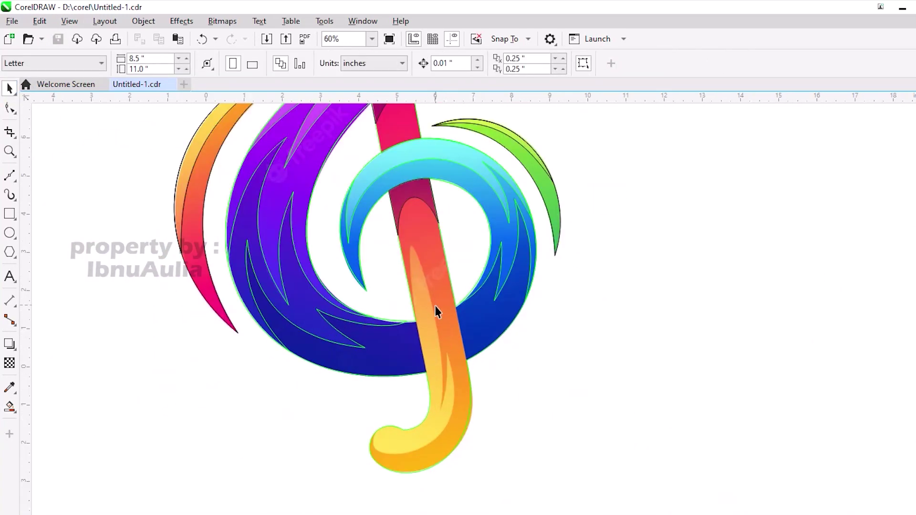
key(ctrl+s)
Step: Start a straight-sided path around the yellow-orange highlight on the stem, covering its pointed tip, long right edge and narrow notch
scroll(388, 364, up, 5)
scroll(420, 260, down, 3)
click(409, 382)
click(388, 206)
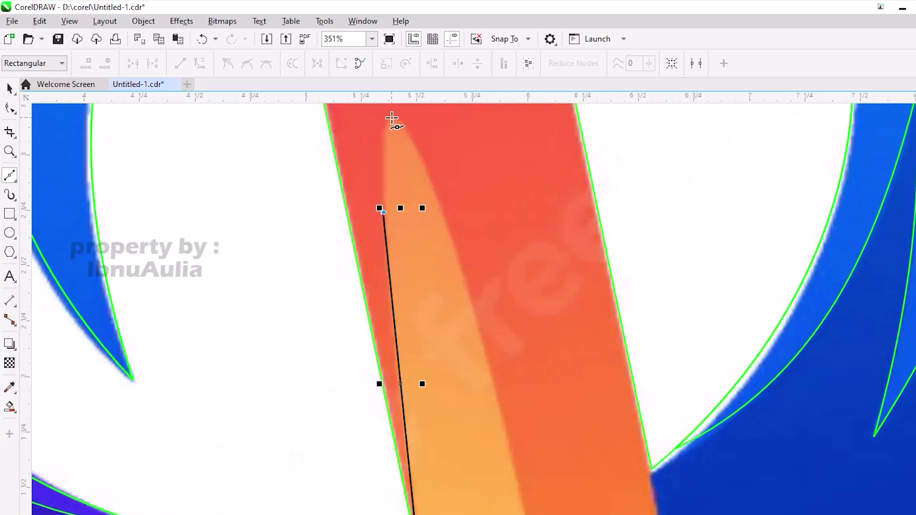
click(388, 157)
scroll(478, 329, down, 2)
scroll(478, 329, up, 2)
click(470, 385)
scroll(485, 214, down, 1)
click(484, 215)
scroll(477, 374, down, 1)
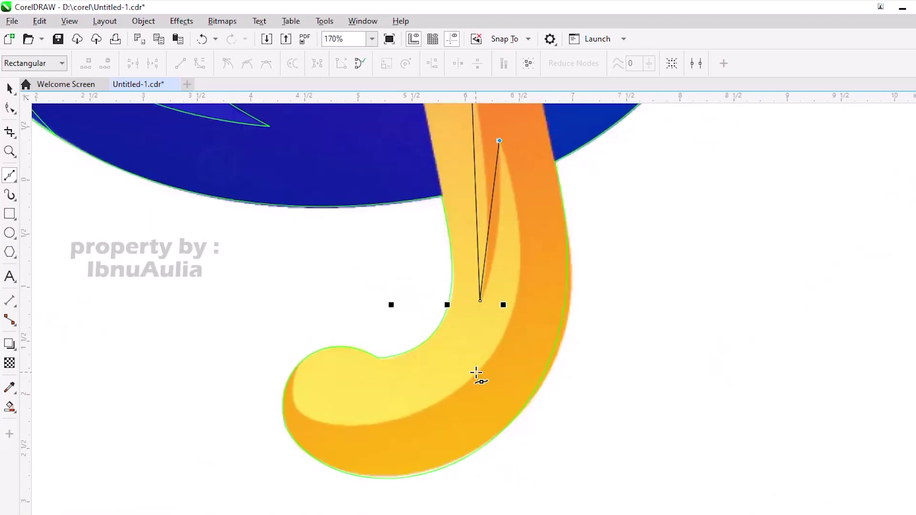
Step: Continue the highlight path around the yellow area of the hooked end and close it back at the stem
click(340, 425)
scroll(334, 420, up, 2)
click(332, 250)
scroll(482, 288, down, 4)
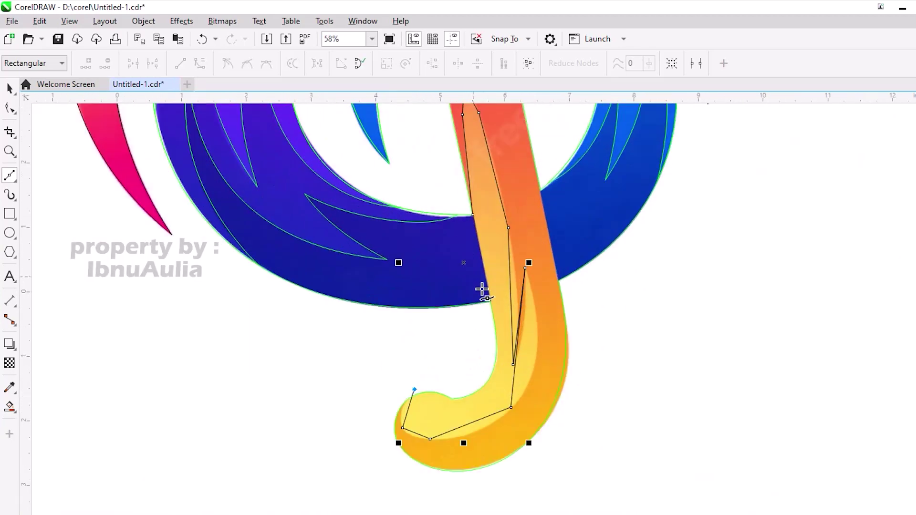
scroll(485, 395, up, 4)
scroll(454, 249, down, 4)
scroll(326, 242, down, 1)
Step: Bend the highlight path between the notch and the hook to follow the border between yellow and orange
key(F10)
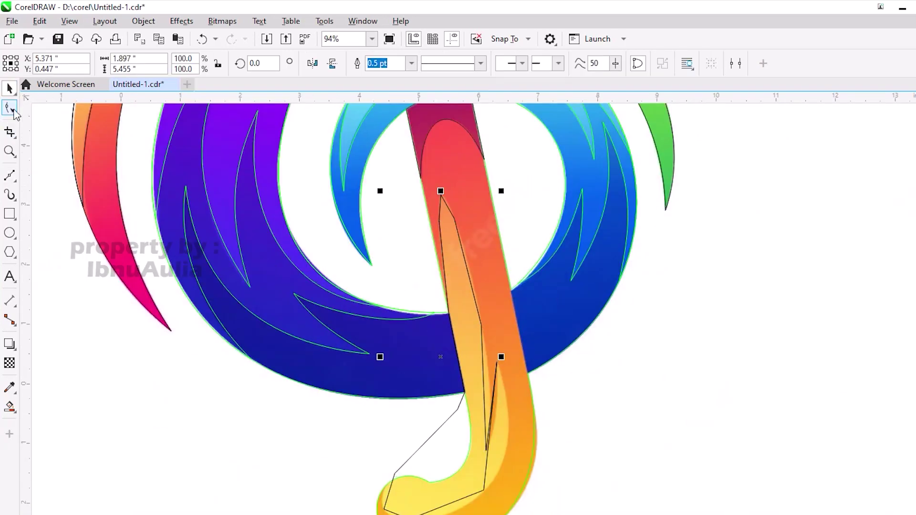
scroll(465, 429, up, 2)
right_click(463, 435)
click(517, 288)
scroll(506, 370, up, 1)
scroll(505, 370, down, 1)
right_click(454, 453)
click(490, 307)
scroll(460, 449, up, 2)
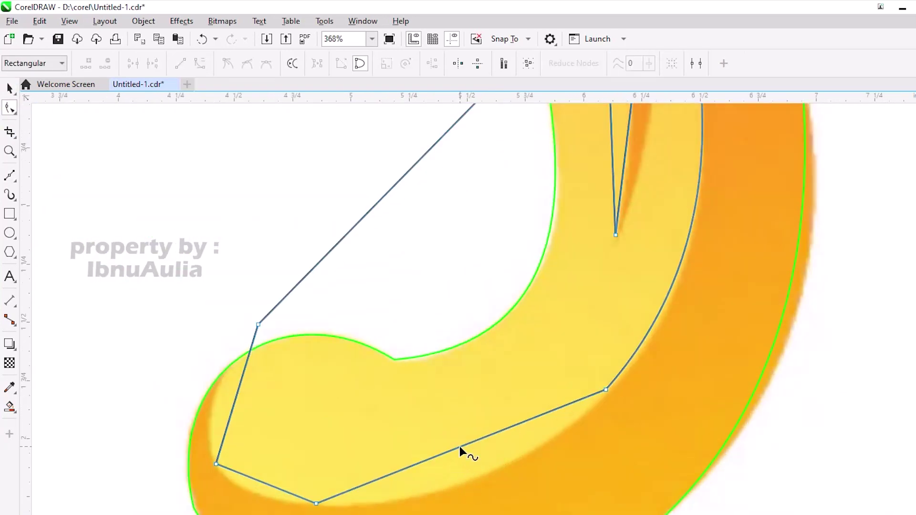
scroll(607, 398, down, 2)
click(662, 306)
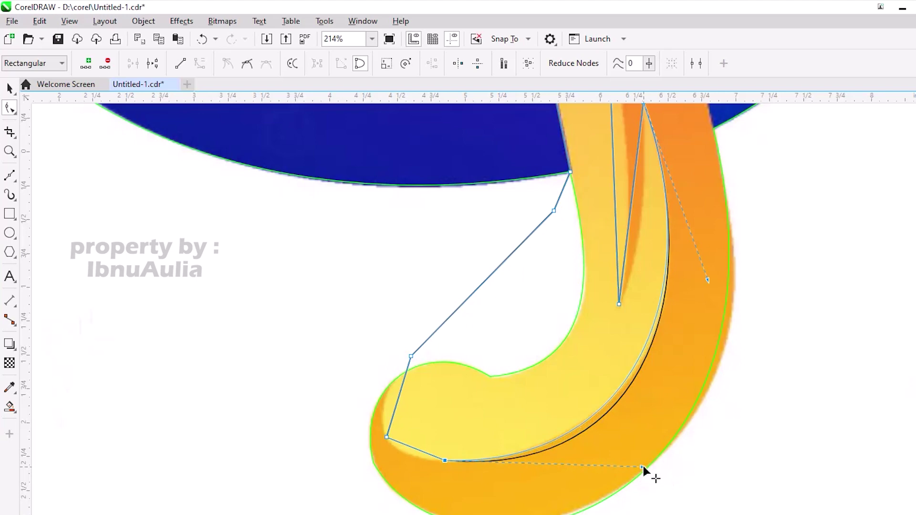
Step: Curve the highlight path's segments around the rounded end of the hook
scroll(405, 463, up, 2)
right_click(416, 479)
click(429, 274)
scroll(418, 441, up, 2)
scroll(371, 364, down, 1)
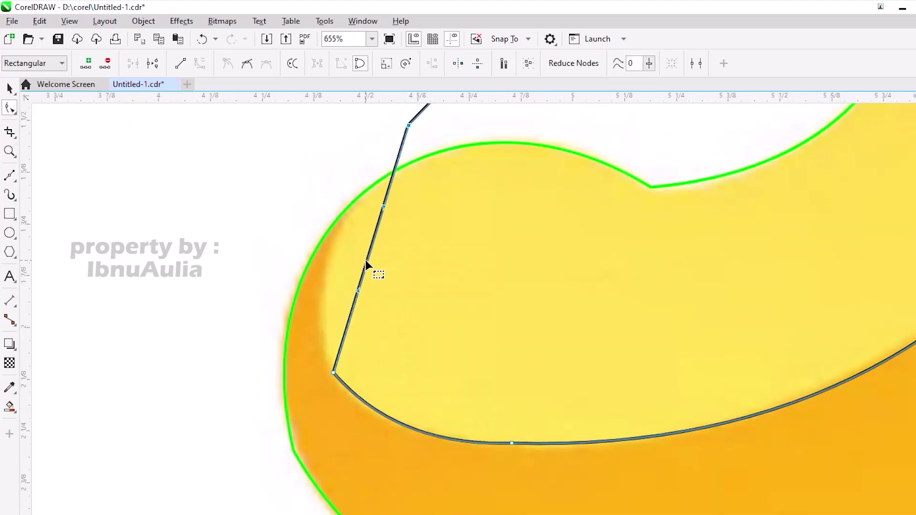
Step: Reshape the upper part of the highlight path so both sides curve smoothly to its narrow tip on the stem
scroll(471, 177, down, 5)
scroll(411, 143, up, 3)
right_click(422, 233)
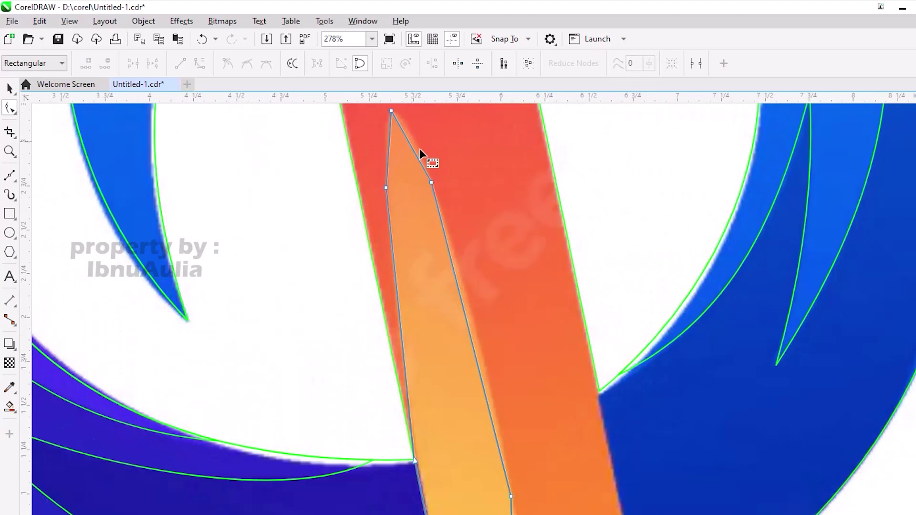
click(453, 244)
drag(385, 181, 397, 214)
scroll(391, 150, down, 2)
scroll(414, 222, up, 2)
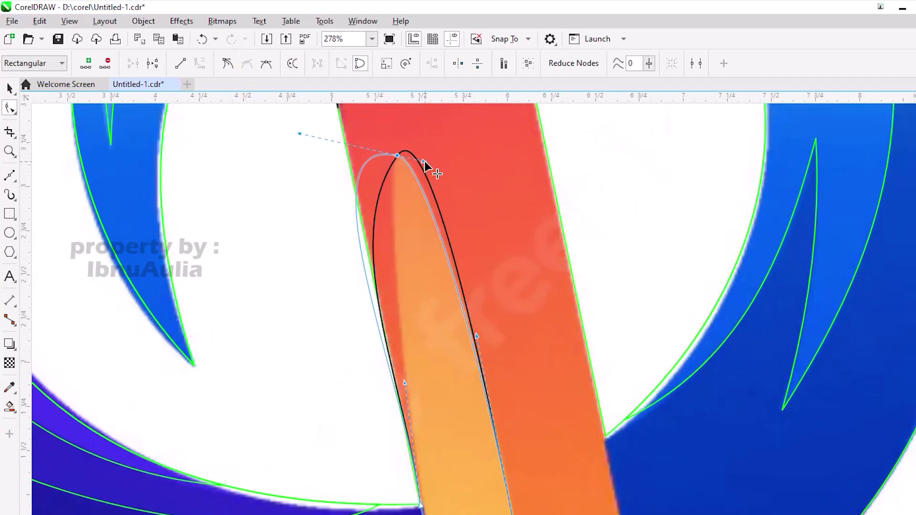
Step: Bend the edge of the narrow notch in the highlight path to match the reference
scroll(433, 352, down, 2)
scroll(448, 346, up, 1)
right_click(449, 347)
click(477, 432)
scroll(468, 379, down, 3)
key(space)
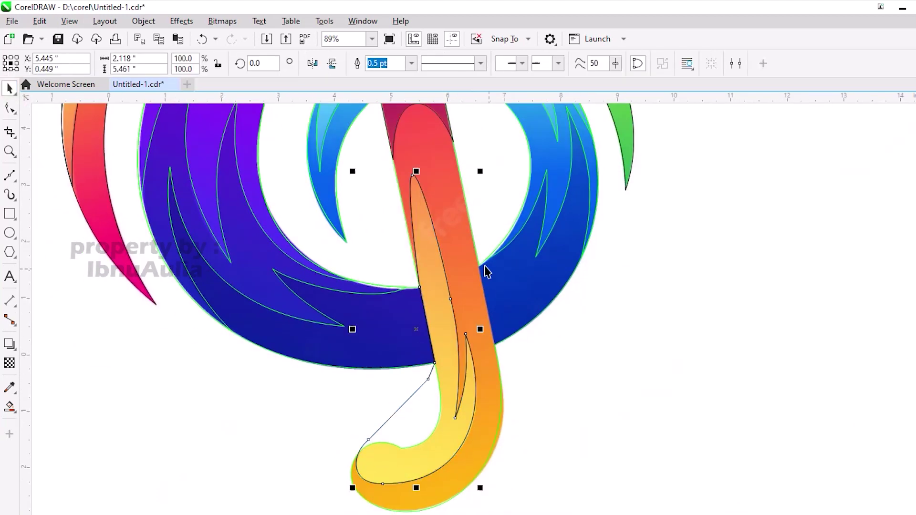
Step: Remove the extra node on the highlight path's long right edge so it runs smoothly down to the notch
double_click(9, 406)
key(ctrl+z)
click(10, 107)
scroll(460, 384, up, 2)
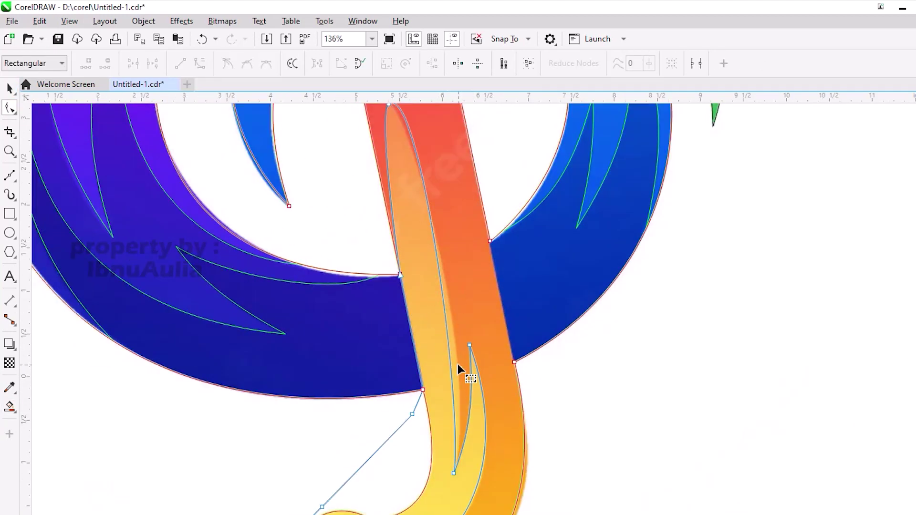
scroll(457, 320, down, 1)
scroll(456, 319, up, 2)
scroll(429, 173, down, 3)
key(space)
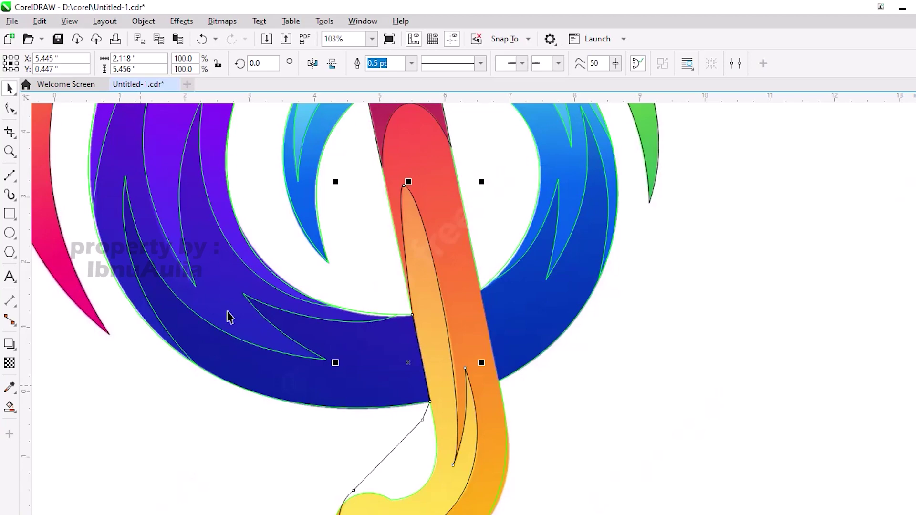
Step: Cut the stem highlight path down to the part inside the clef silhouette and leave it unfilled
scroll(337, 307, down, 3)
click(9, 406)
click(320, 343)
key(space)
scroll(436, 327, up, 3)
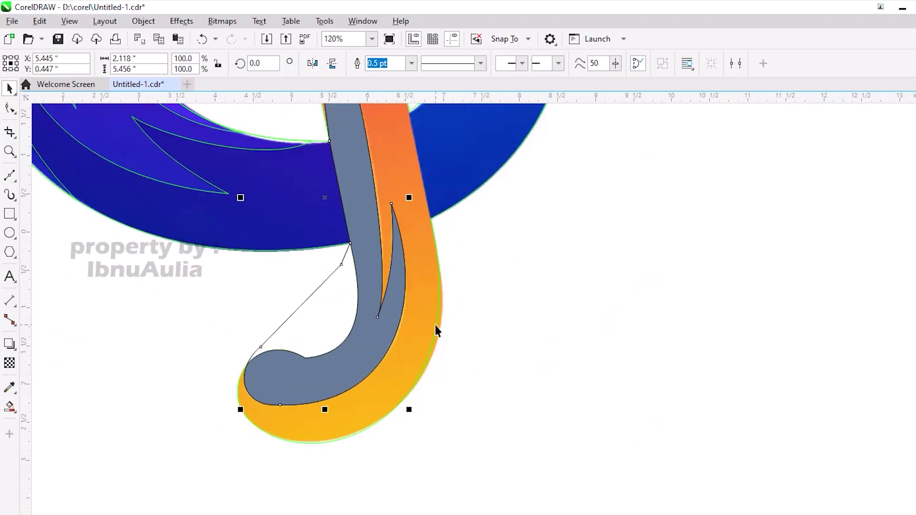
scroll(435, 325, down, 4)
scroll(791, 268, down, 4)
key(ctrl+z)
scroll(353, 361, up, 2)
scroll(353, 362, down, 3)
Step: Select all traced shapes and move them into the empty space beside the reference image
drag(431, 475, 180, 239)
drag(303, 286, 486, 332)
scroll(486, 332, up, 3)
scroll(486, 332, up, 1)
click(10, 407)
click(487, 250)
key(ctrl+z)
Step: Fill the traced orange-pink crescent with a linear gradient from magenta at its lower tip to orange at its upper tip
scroll(394, 338, down, 3)
scroll(394, 338, up, 3)
click(9, 407)
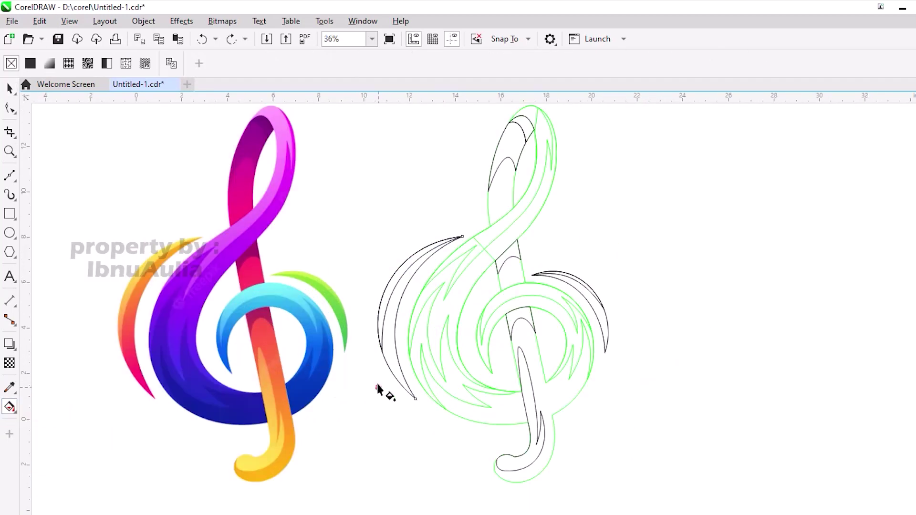
drag(376, 388, 431, 265)
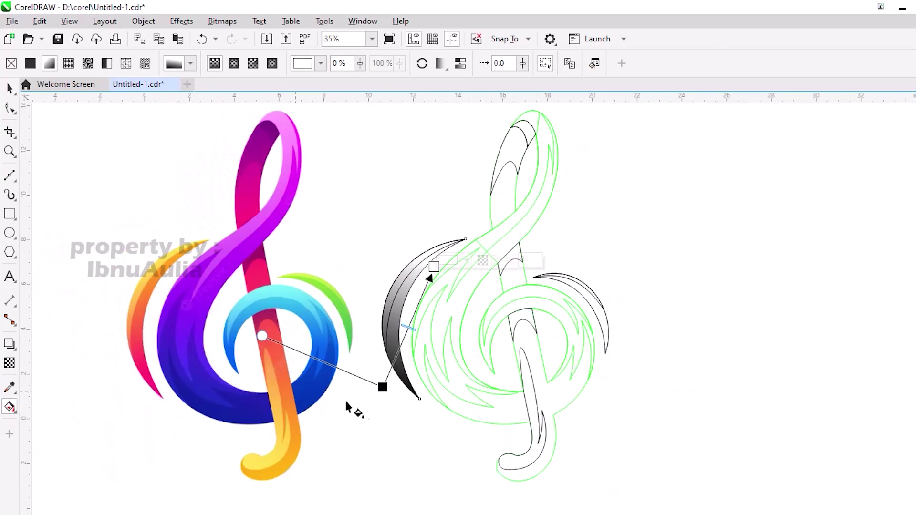
key(space)
Step: Colour that crescent's outer highlight yellow without an outline and fade it towards the lower tip with a linear transparency
scroll(425, 262, up, 3)
click(425, 267)
scroll(468, 370, down, 3)
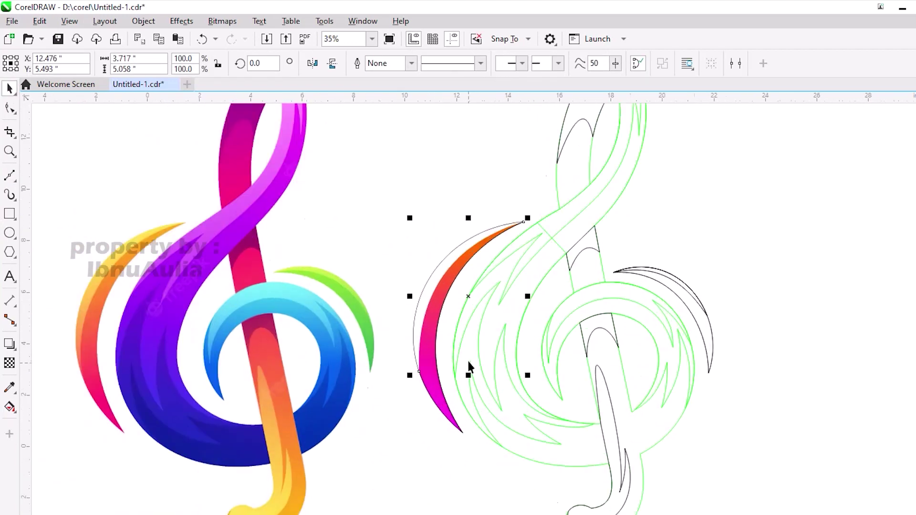
scroll(468, 370, up, 1)
click(10, 363)
drag(434, 314, 494, 232)
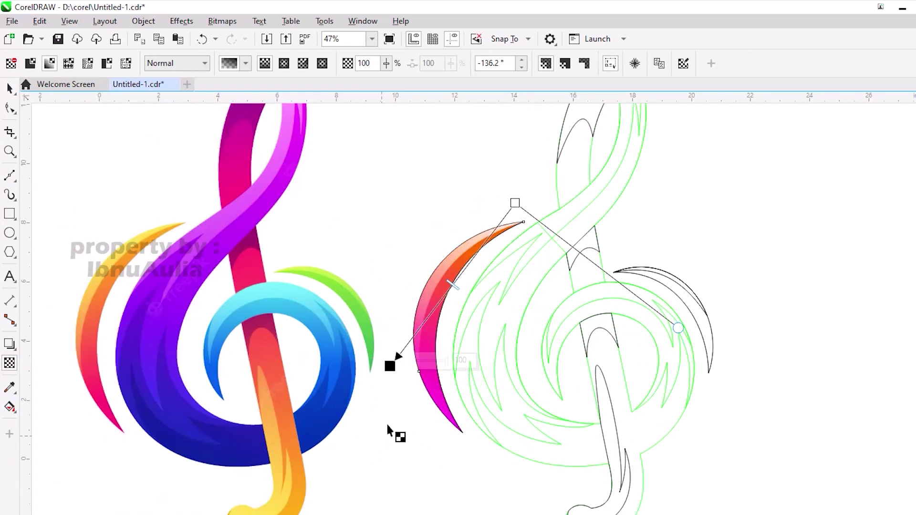
click(13, 86)
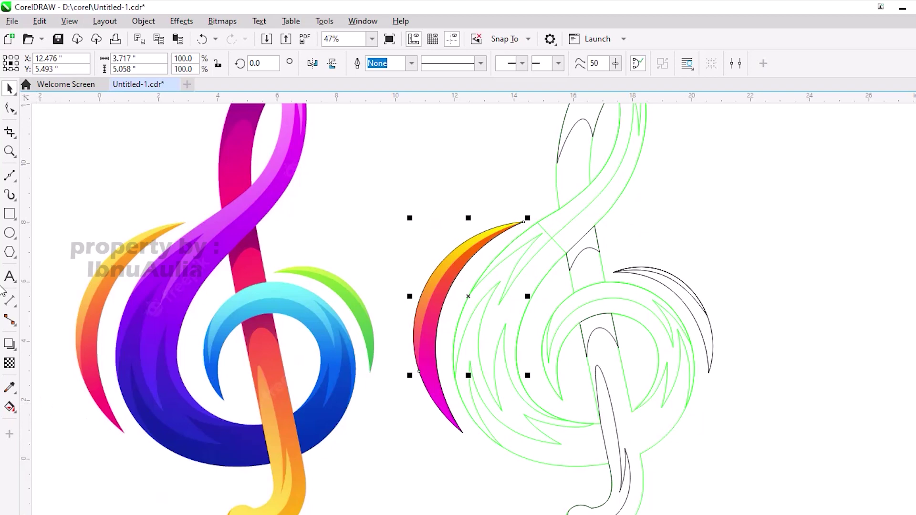
scroll(468, 258, up, 1)
scroll(352, 321, down, 3)
key(Escape)
Step: Apply a linear gradient to the small crescent beside the ring and colour it green
scroll(475, 288, up, 1)
key(g)
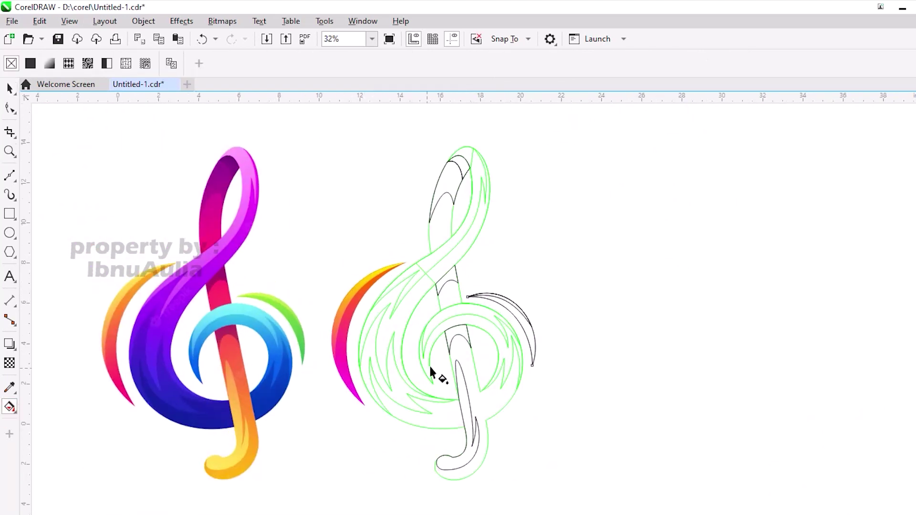
scroll(430, 371, up, 1)
drag(539, 363, 493, 293)
click(539, 364)
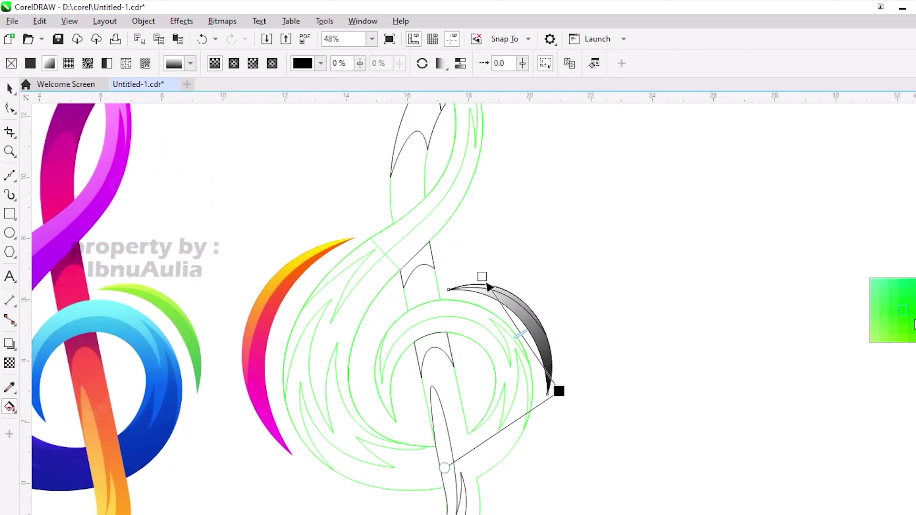
click(915, 325)
scroll(501, 231, up, 1)
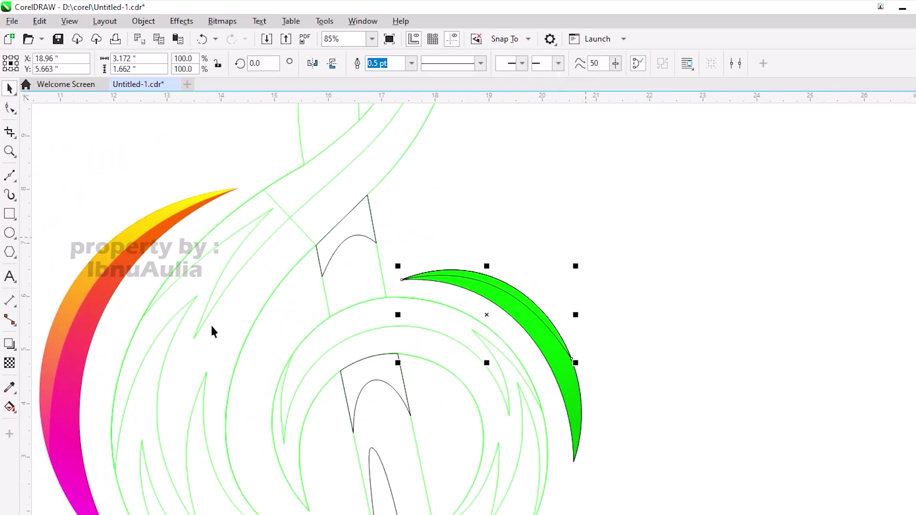
Step: Colour the green crescent's upper highlight yellow and fade it towards the lower tip with a linear transparency
click(9, 363)
drag(419, 242, 596, 353)
scroll(597, 354, up, 2)
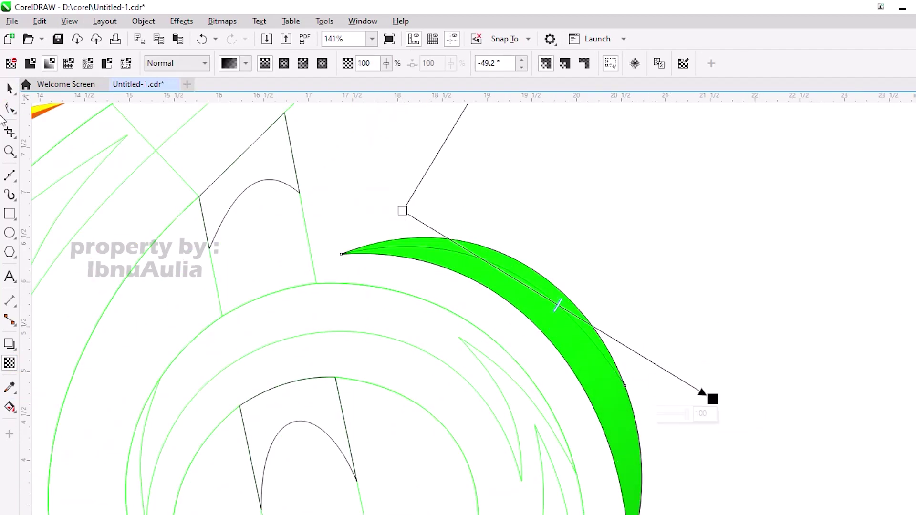
scroll(510, 327, down, 3)
key(Escape)
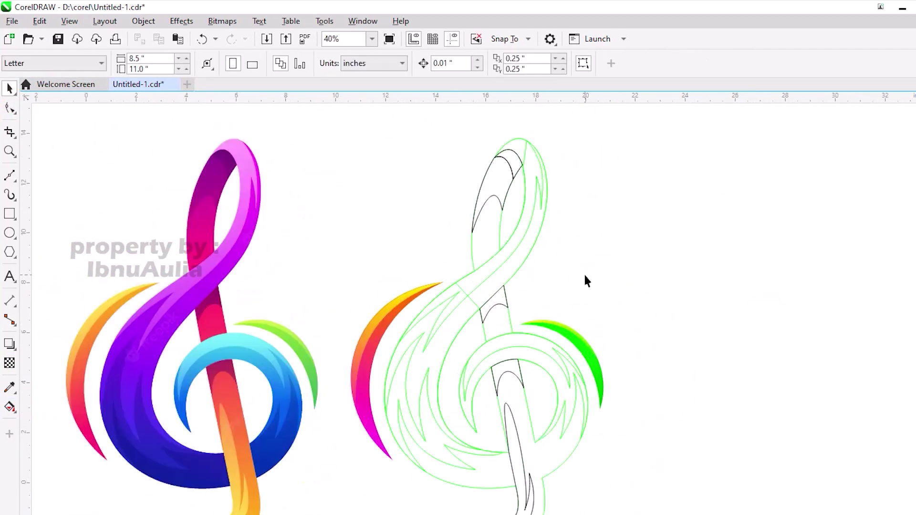
Step: Sample the dark purple and magenta shades from the reference and fill the loop's top shading and both stem shadings
scroll(470, 374, down, 1)
scroll(453, 301, up, 2)
click(9, 388)
click(210, 143)
click(592, 143)
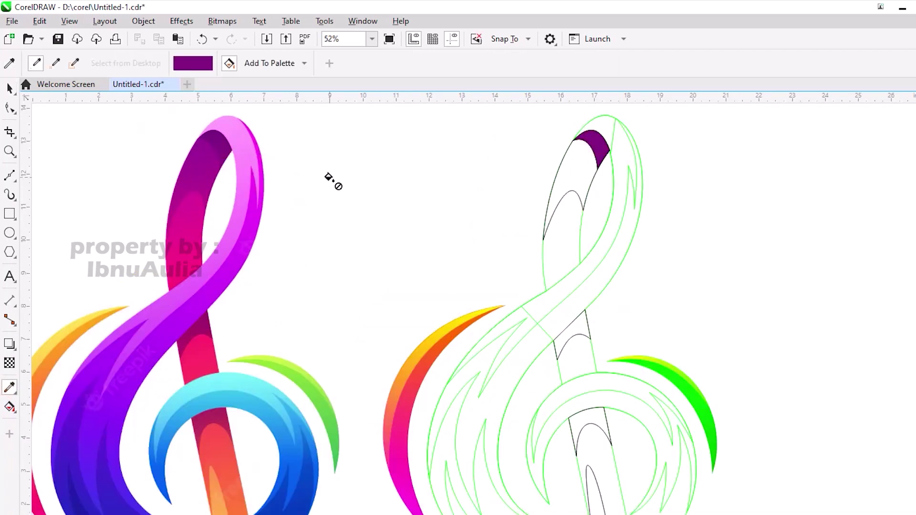
click(203, 328)
click(581, 335)
scroll(420, 293, down, 1)
click(567, 410)
scroll(427, 322, down, 2)
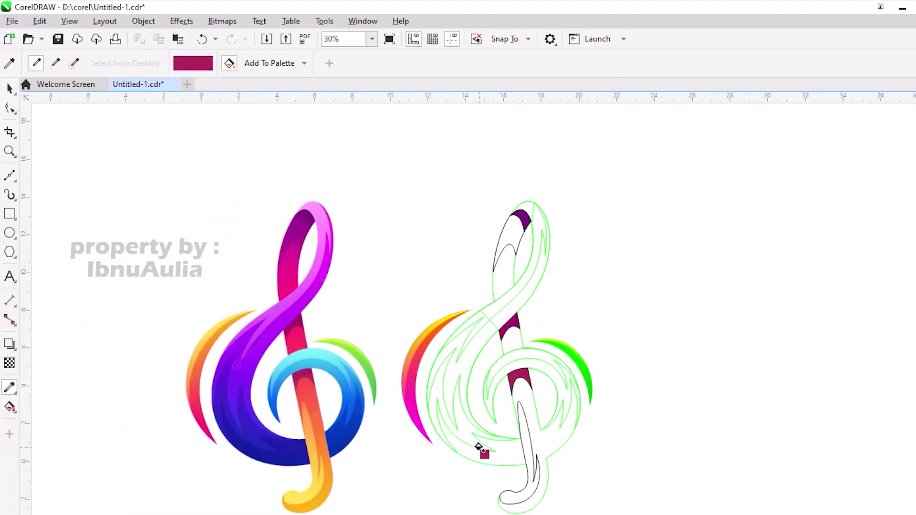
Step: Select the main clef silhouette and fill it with solid orange
scroll(365, 340, up, 1)
key(space)
click(430, 245)
scroll(427, 240, down, 1)
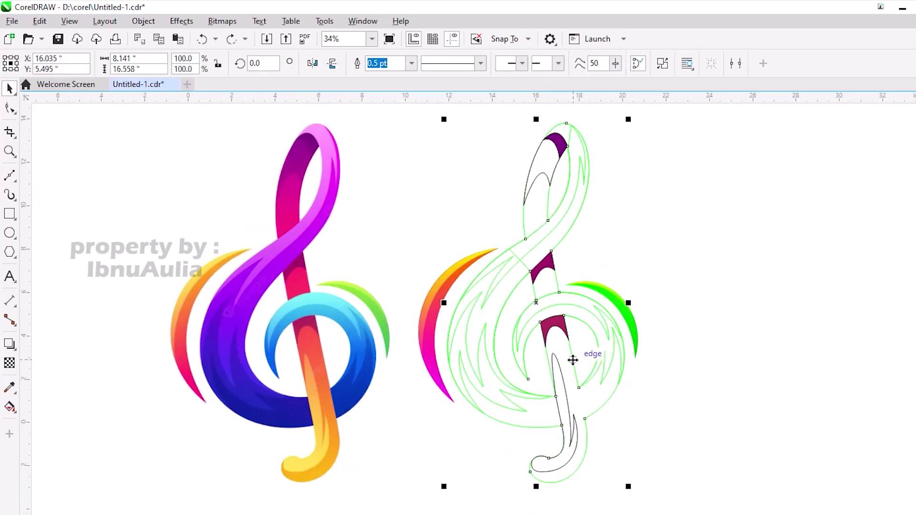
scroll(545, 337, up, 3)
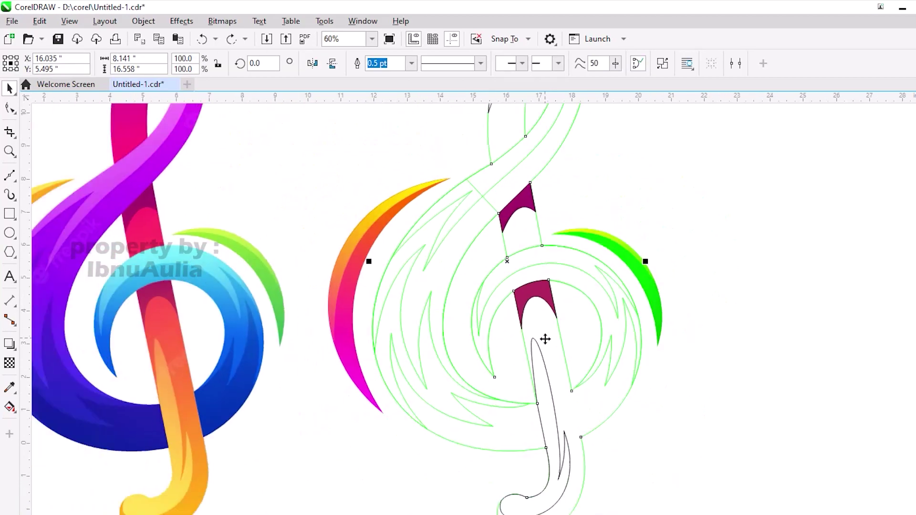
scroll(560, 176, down, 3)
scroll(524, 328, up, 1)
click(524, 476)
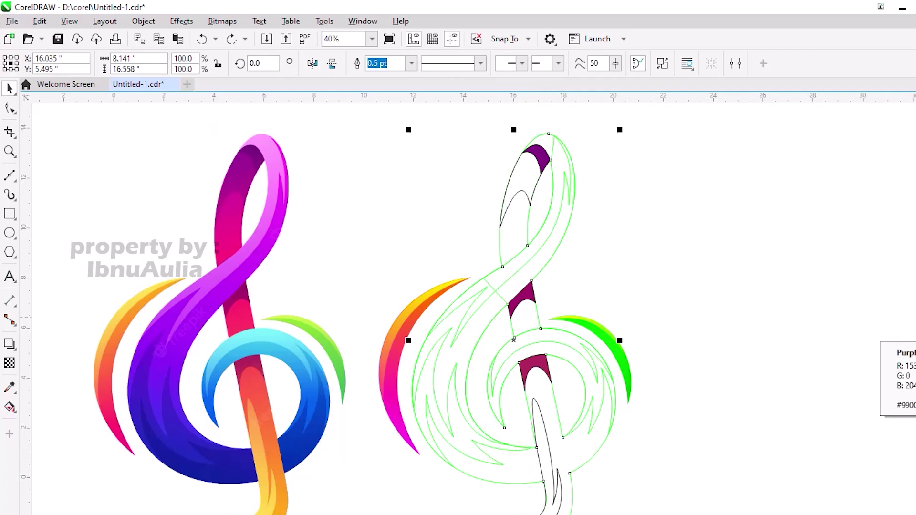
click(911, 346)
click(603, 245)
Step: Fill the lower stem's highlight shape with yellow and fade it towards its upper tip with a linear transparency
scroll(568, 472, down, 1)
scroll(568, 472, up, 2)
click(597, 409)
scroll(597, 409, down, 1)
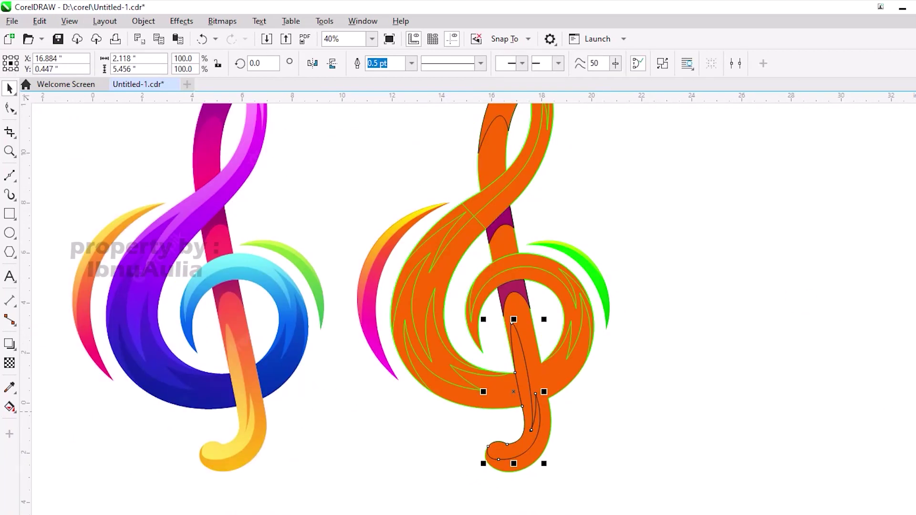
scroll(503, 465, up, 3)
key(t)
drag(528, 332, 508, 432)
scroll(510, 441, down, 3)
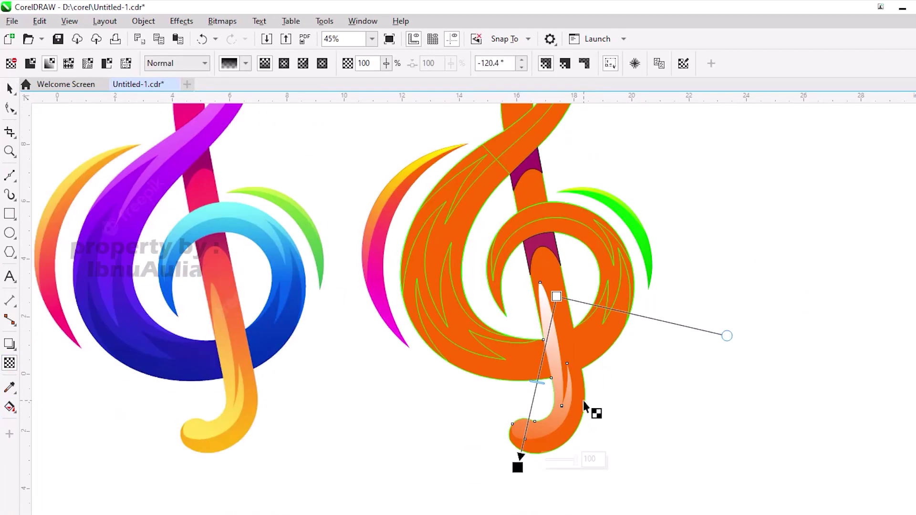
drag(524, 449, 507, 484)
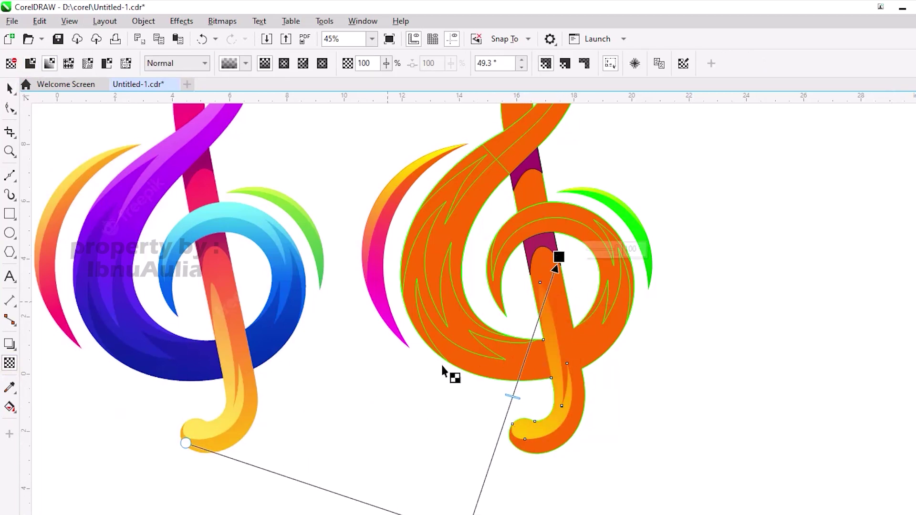
Step: Apply a linear gradient of blue shades with a lighter intermediate stop to the ring and fill its outer highlight with cyan
scroll(444, 372, down, 2)
click(10, 407)
drag(487, 363, 485, 355)
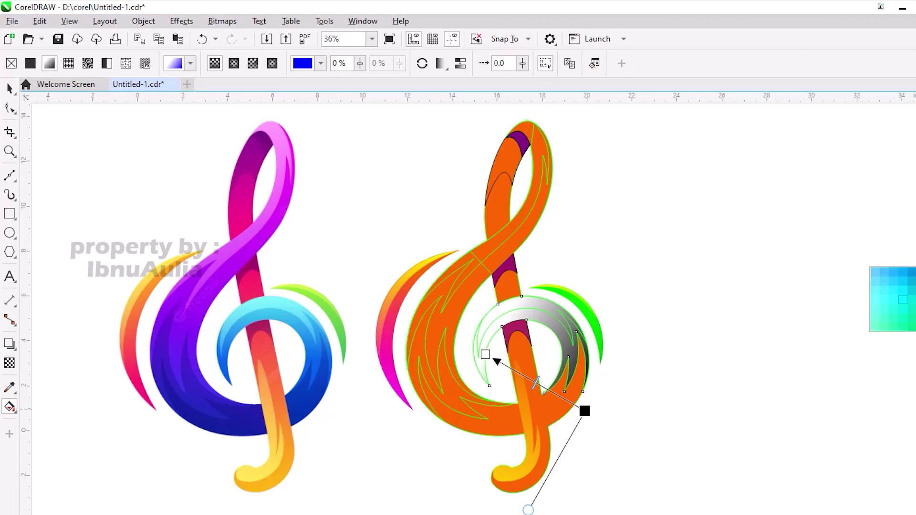
click(902, 299)
click(486, 355)
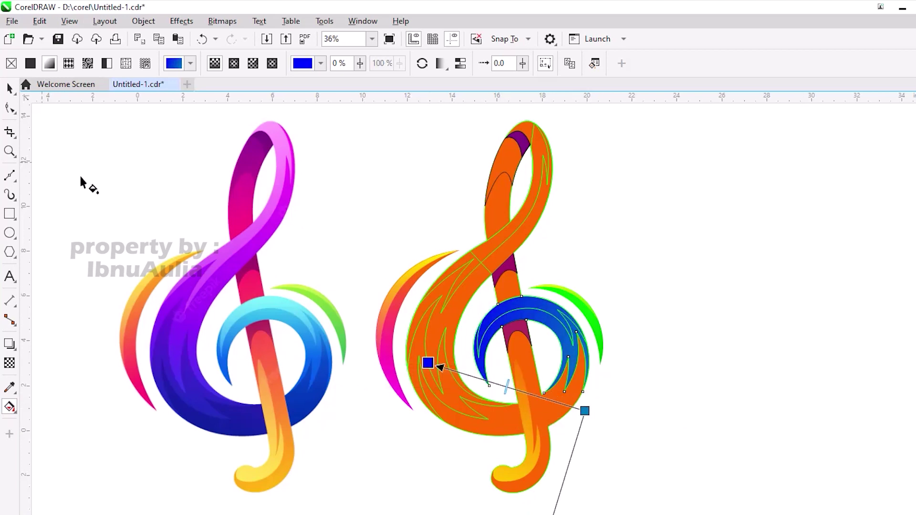
drag(902, 306, 516, 390)
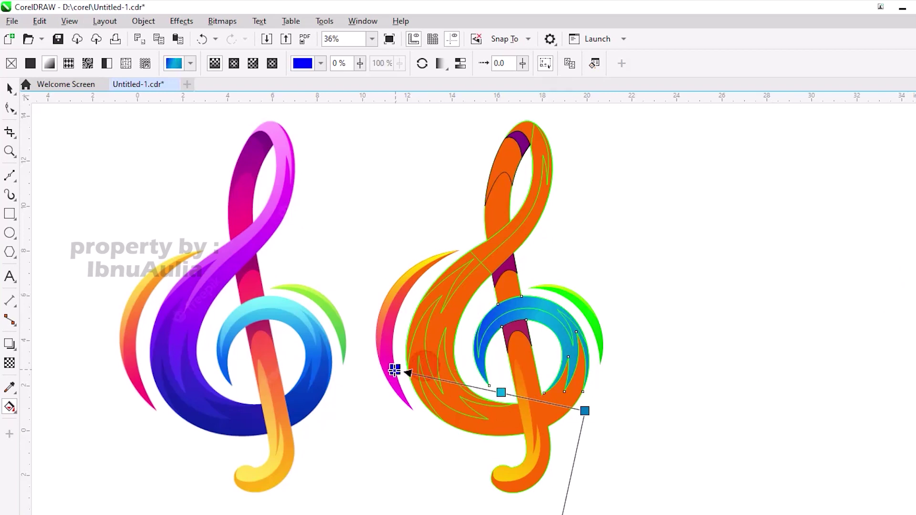
click(10, 88)
key(Escape)
scroll(562, 358, up, 1)
scroll(503, 297, down, 1)
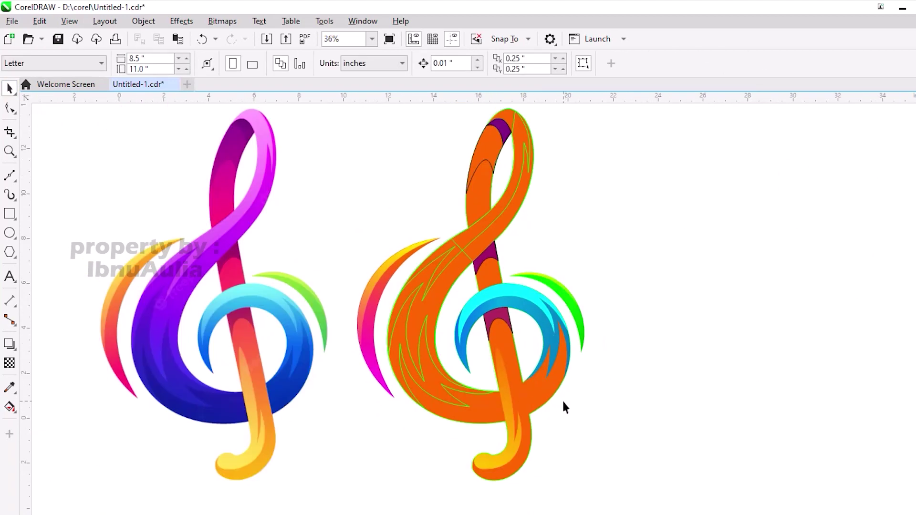
Step: Select the main clef silhouette and remove its orange fill
click(518, 433)
scroll(518, 433, up, 3)
scroll(518, 432, down, 2)
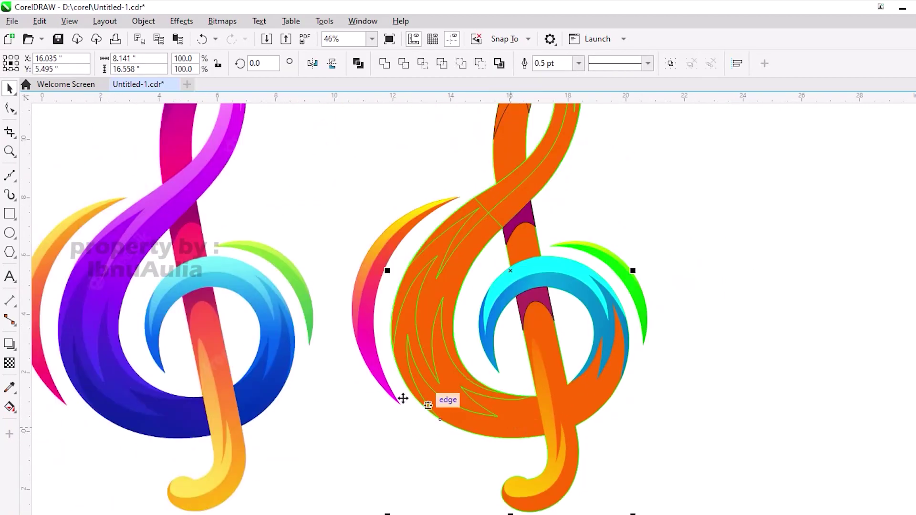
scroll(524, 413, up, 3)
scroll(615, 407, down, 3)
scroll(590, 413, up, 2)
scroll(589, 413, down, 1)
scroll(609, 425, down, 1)
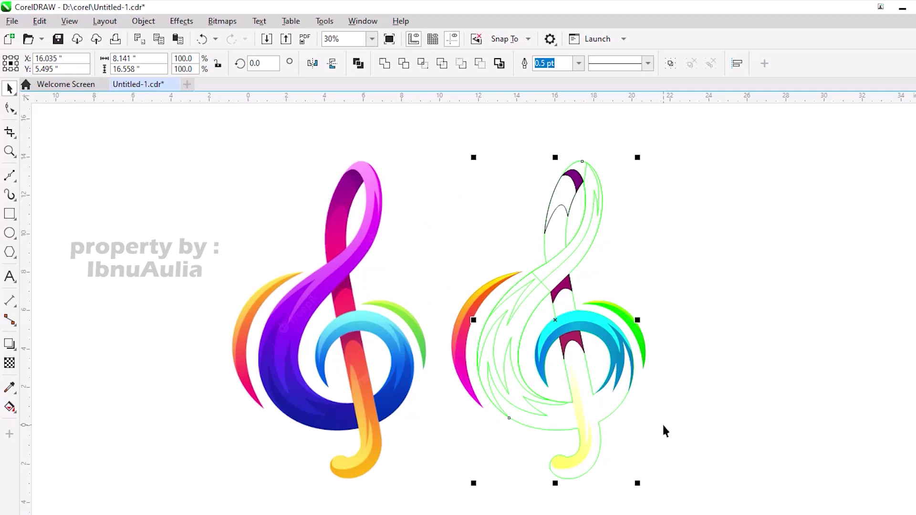
scroll(564, 430, up, 3)
scroll(590, 435, down, 3)
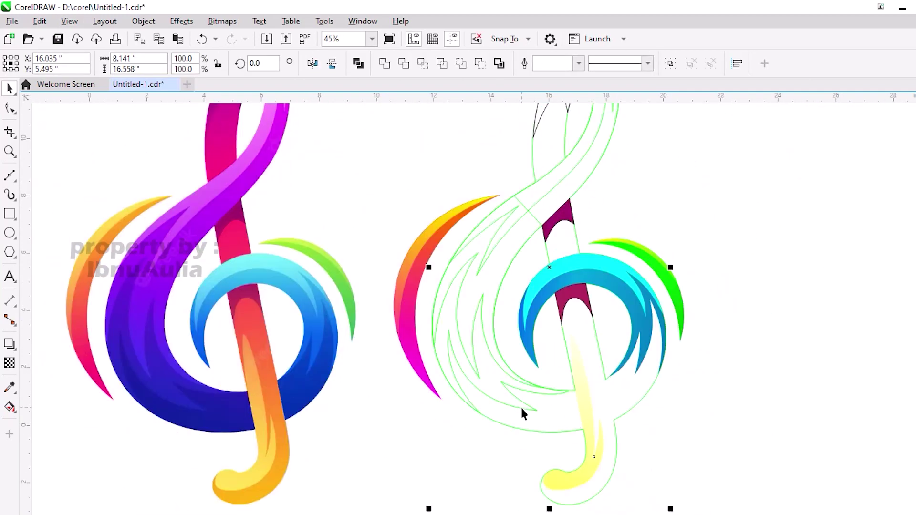
Step: Smart-fill the bottom curve of the clef body and apply a linear gradient from dark navy beside the stem to bright blue
click(55, 421)
click(520, 419)
click(546, 424)
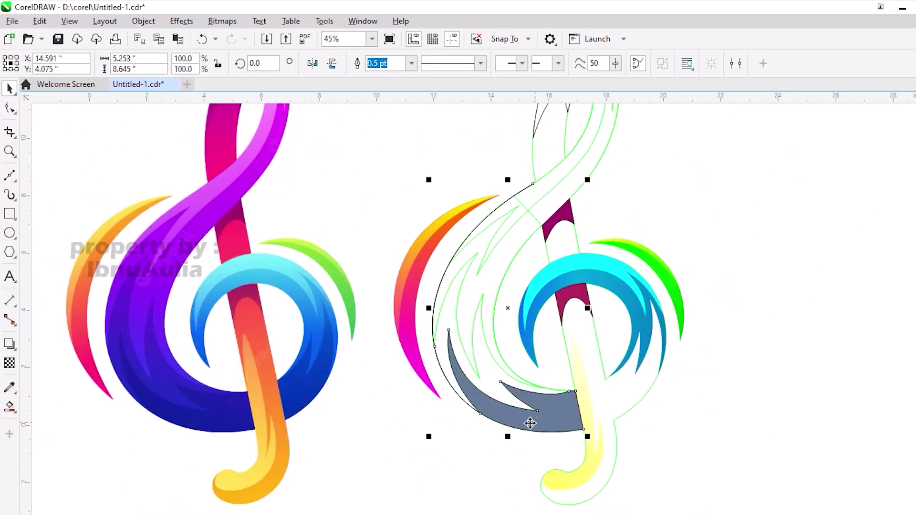
key(g)
drag(466, 375, 575, 413)
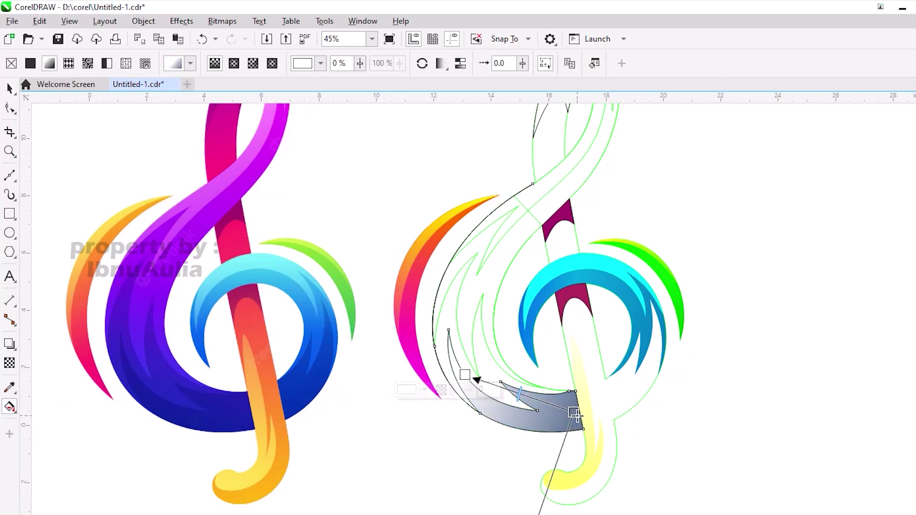
drag(465, 375, 433, 341)
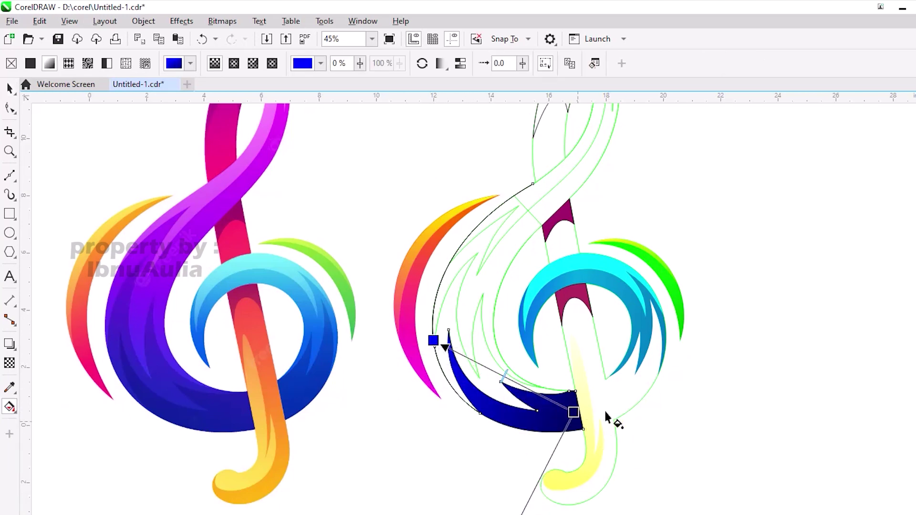
scroll(606, 418, up, 2)
scroll(599, 405, down, 2)
key(space)
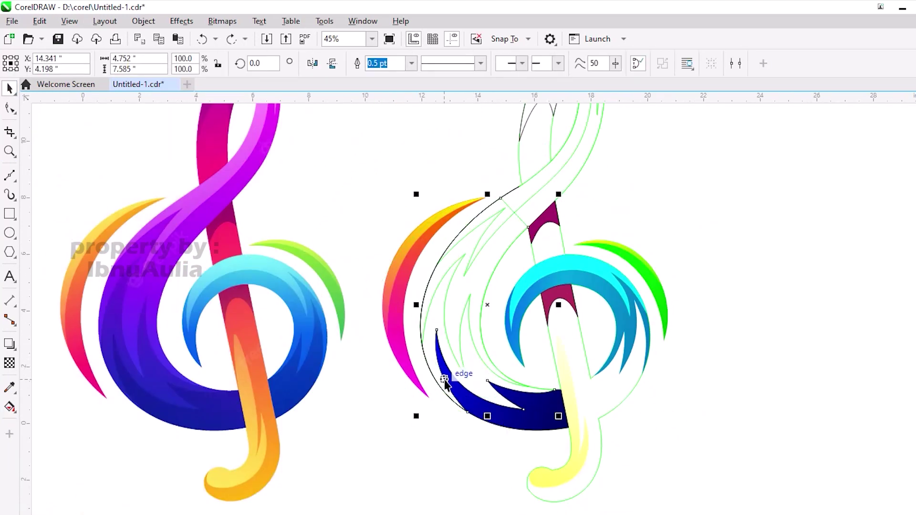
click(603, 252)
scroll(582, 334, down, 2)
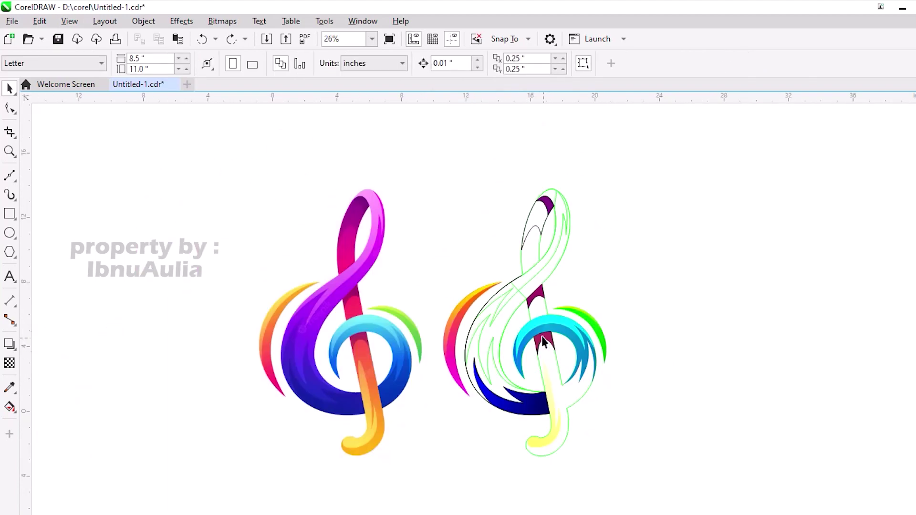
click(536, 227)
scroll(536, 228, up, 3)
scroll(588, 213, down, 2)
click(574, 215)
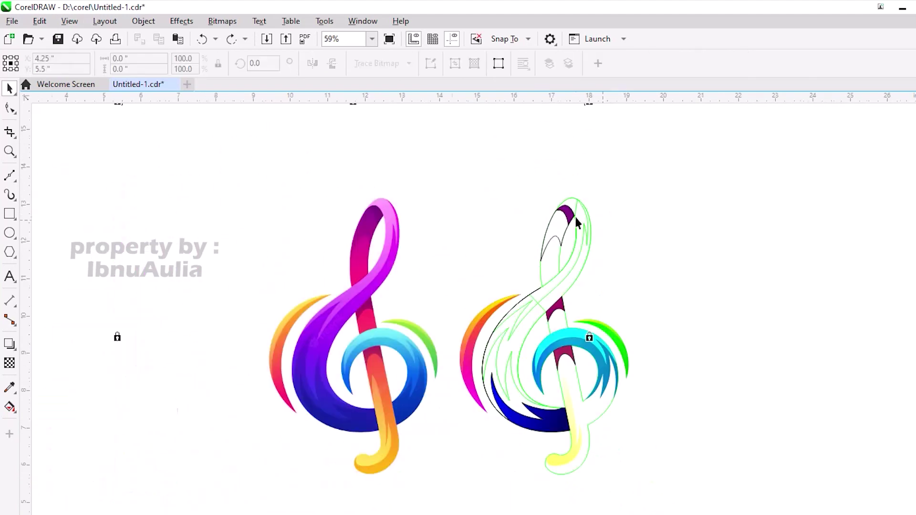
key(Escape)
click(544, 176)
click(525, 378)
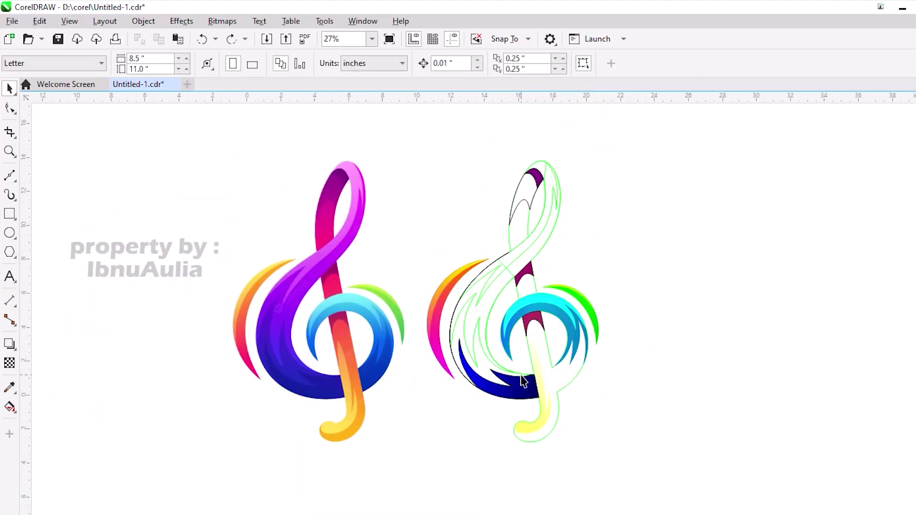
Step: Apply a linear gradient to the large body ribbon, running from magenta at the loop's top to purple at the lower curve
scroll(480, 318, up, 2)
click(475, 317)
key(g)
drag(601, 134, 445, 373)
key(space)
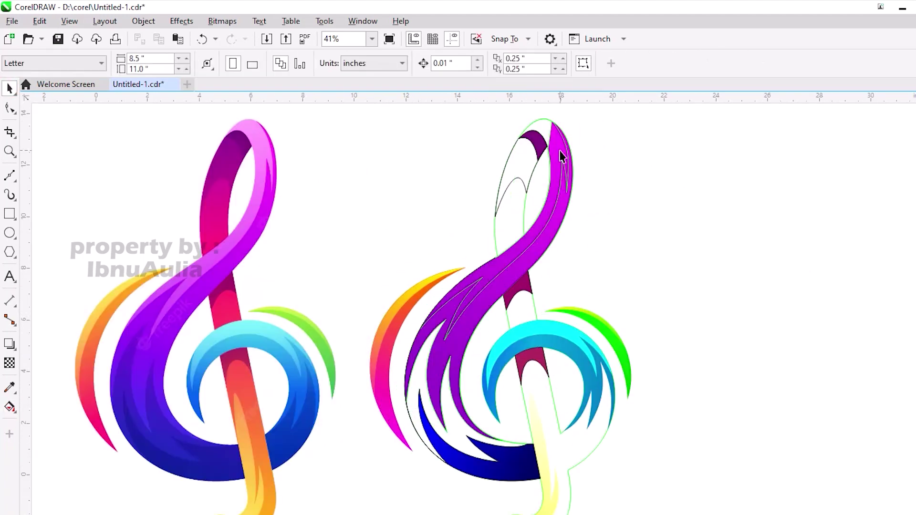
Step: Fade the light highlight along the ribbon's upper edge towards the clef body with a linear transparency
scroll(620, 190, up, 1)
click(583, 190)
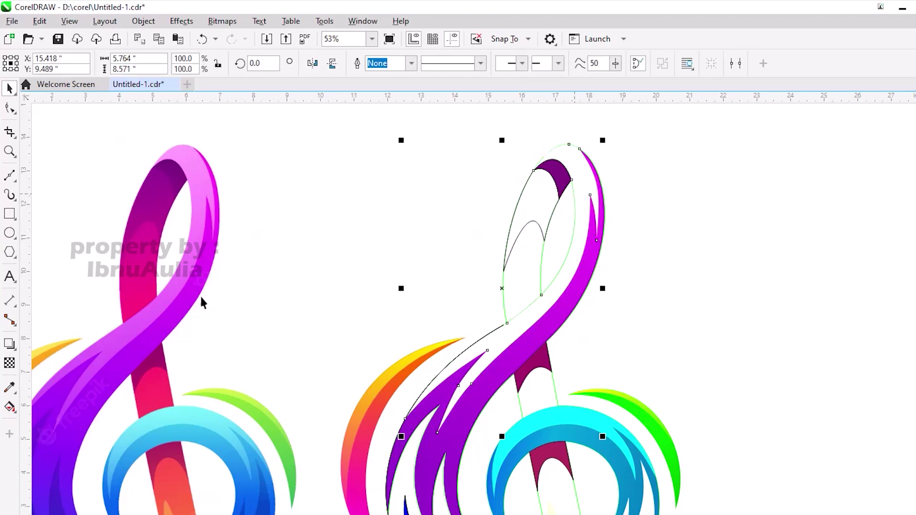
click(9, 363)
drag(590, 151, 487, 410)
scroll(595, 136, up, 3)
scroll(616, 187, down, 2)
scroll(630, 184, up, 1)
scroll(536, 422, down, 3)
key(space)
Step: Fill the pointed middle shading between the purple ribbon and the bottom curve with dark blue
scroll(497, 360, up, 2)
click(498, 360)
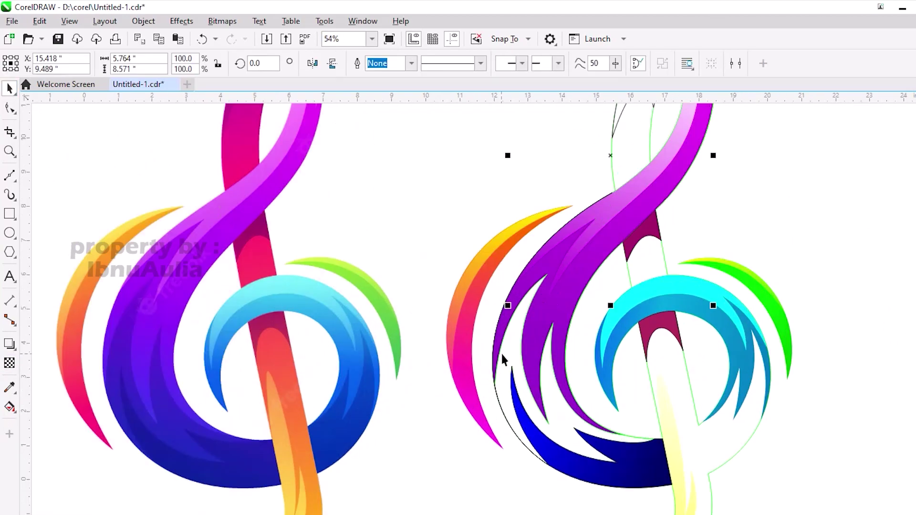
scroll(507, 364, down, 1)
scroll(536, 385, down, 2)
scroll(536, 385, up, 1)
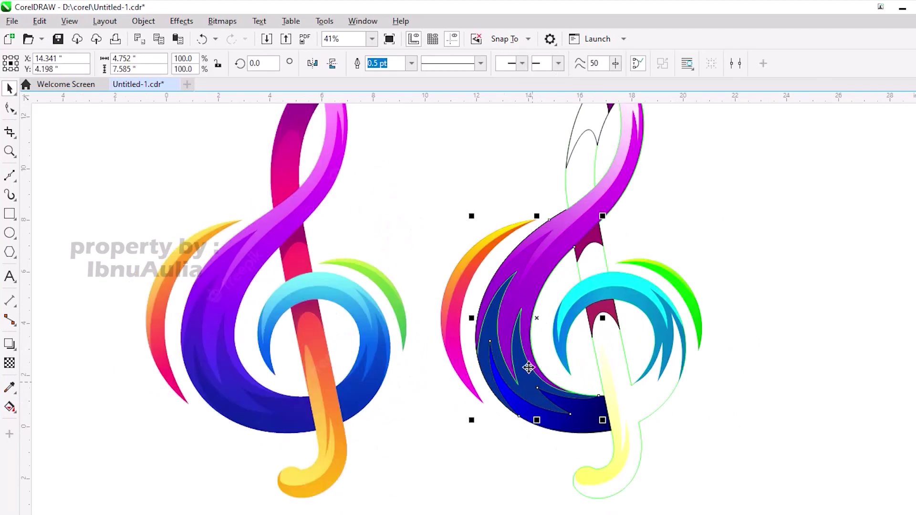
click(438, 361)
scroll(477, 296, down, 1)
scroll(516, 239, up, 1)
Step: Fill the main clef silhouette with magenta and adjust the linear transparency of the highlight around the loop's top
click(516, 239)
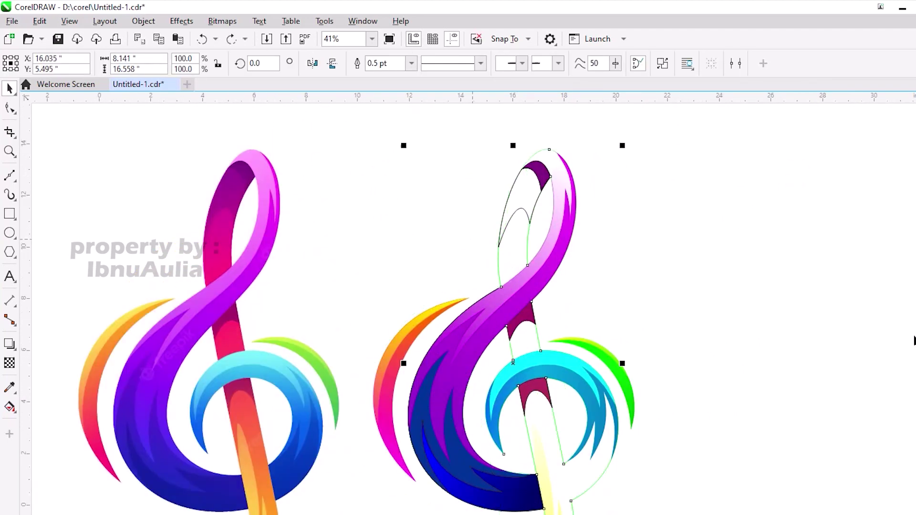
scroll(522, 305, down, 1)
click(522, 305)
scroll(542, 204, up, 3)
click(542, 204)
drag(527, 151, 517, 135)
key(space)
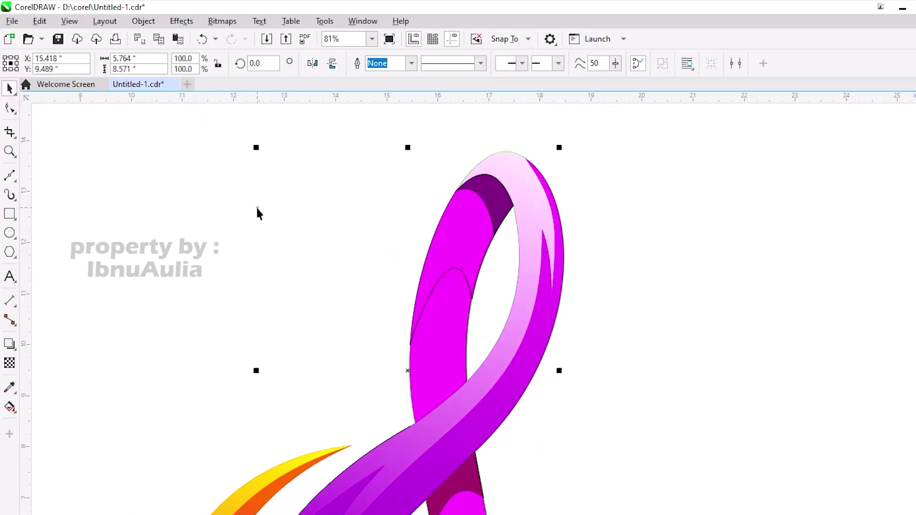
Step: Fill the back strand's upper shading inside the loop with purple
scroll(482, 211, down, 2)
key(Escape)
click(482, 211)
scroll(482, 211, up, 1)
click(820, 156)
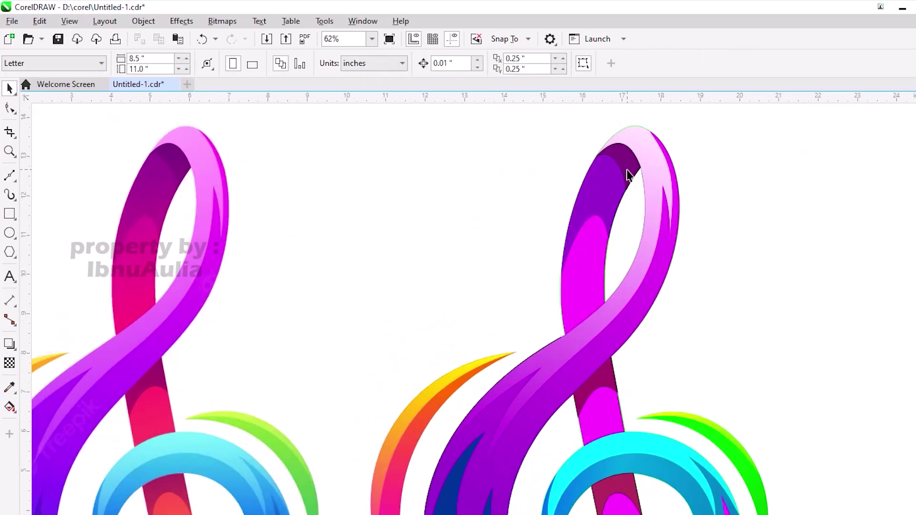
Step: Apply a vertical linear gradient to the main silhouette from magenta at mid-stem to yellow at the foot
scroll(586, 268, down, 2)
click(587, 268)
scroll(558, 234, up, 1)
click(579, 364)
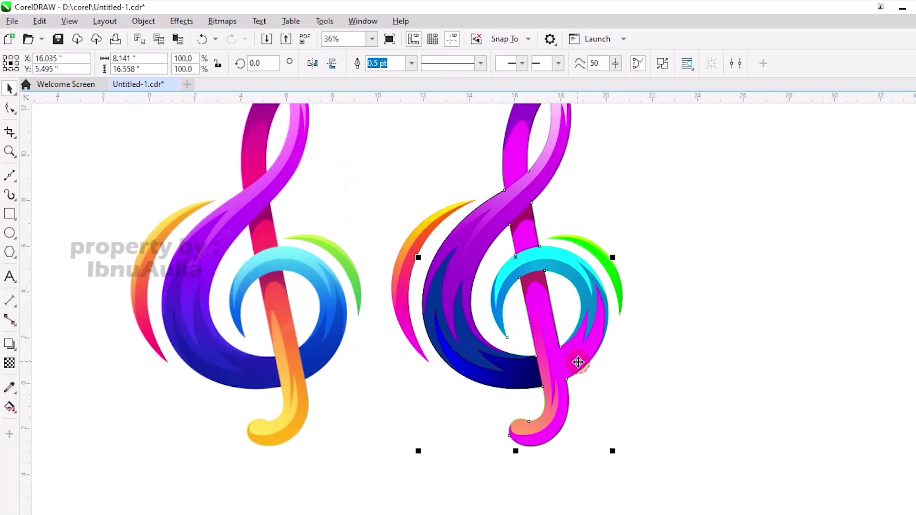
scroll(579, 364, up, 2)
scroll(578, 364, down, 1)
scroll(597, 353, down, 1)
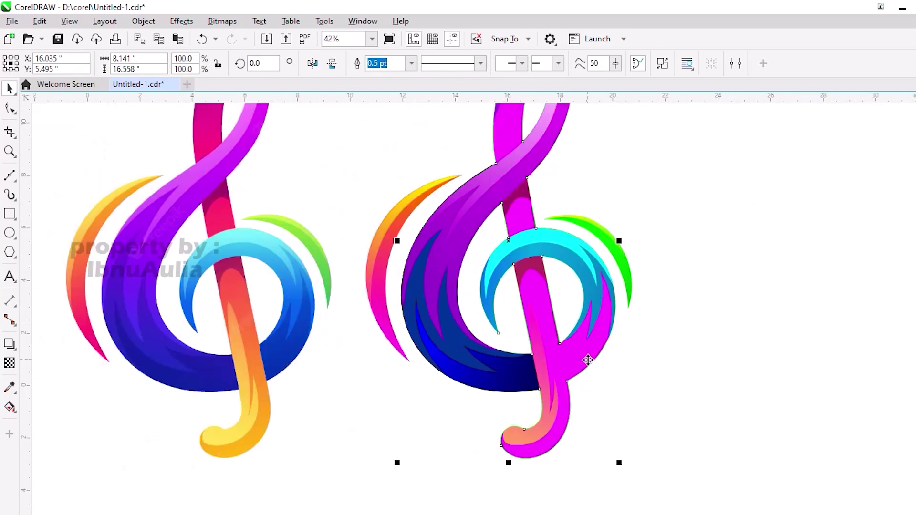
key(g)
drag(543, 323, 542, 453)
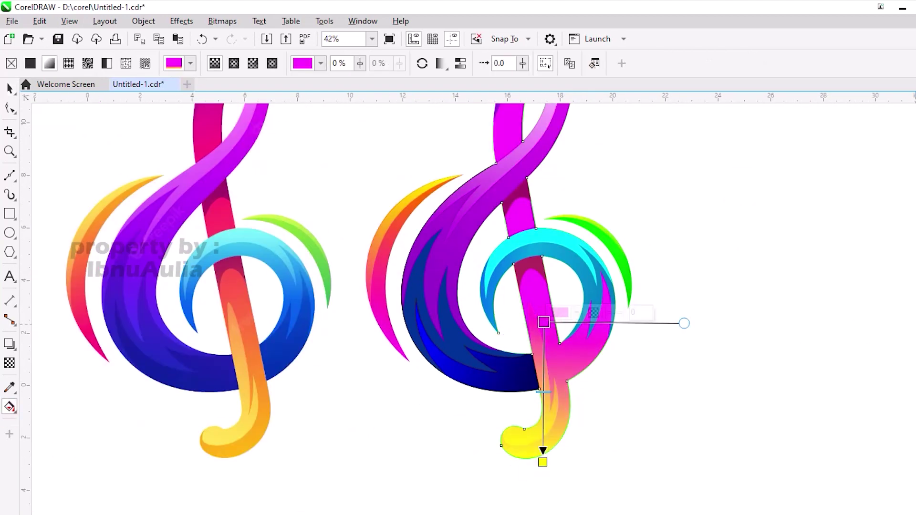
Step: Extend the silhouette's gradient further up the stem with an orange intermediate colour stop, and save the drawing
scroll(363, 377, down, 2)
click(480, 341)
scroll(481, 362, up, 2)
drag(481, 340, 474, 313)
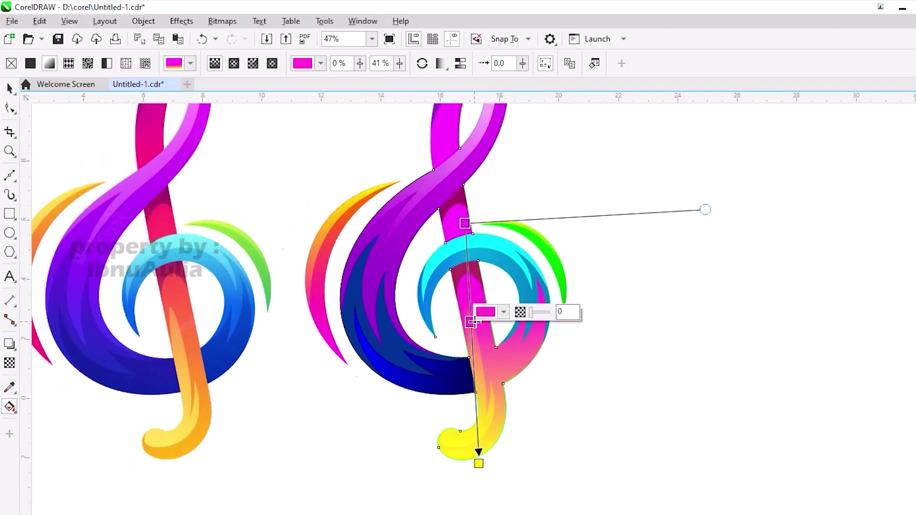
scroll(474, 313, down, 2)
scroll(484, 326, up, 2)
scroll(483, 326, down, 1)
key(space)
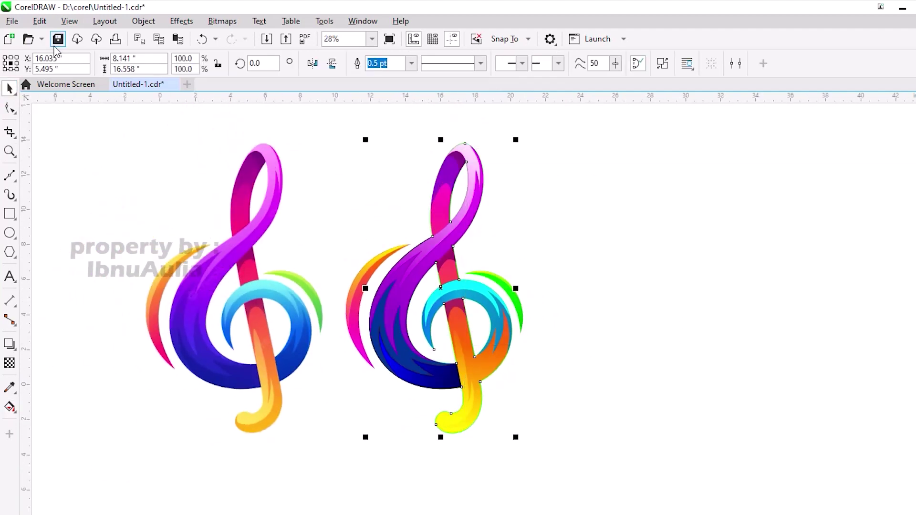
key(Escape)
key(ctrl+s)
Step: Apply a linear gradient to the body's middle shading, from blue at the lower curve to purple at the upper tips
scroll(400, 387, up, 1)
click(416, 367)
key(g)
drag(431, 372, 357, 215)
scroll(377, 288, up, 1)
scroll(361, 260, up, 1)
key(space)
key(Escape)
scroll(479, 374, down, 1)
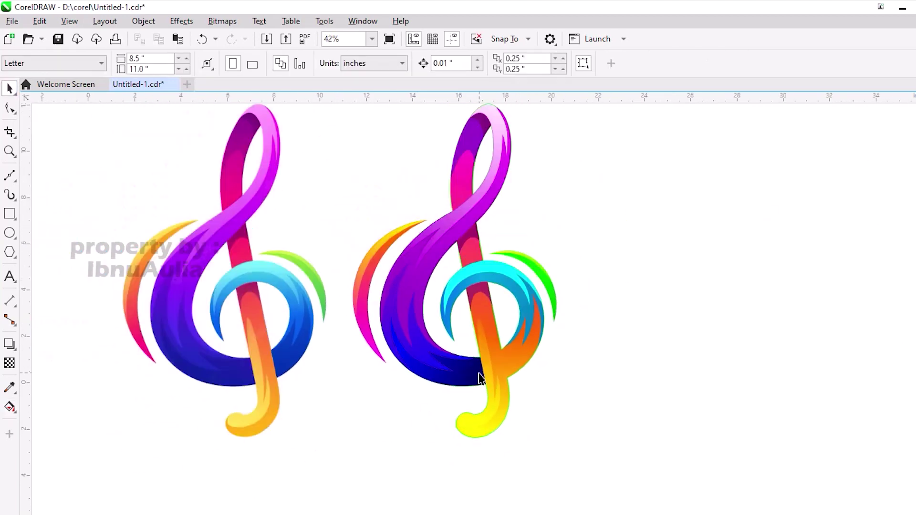
click(491, 389)
scroll(491, 388, up, 3)
scroll(485, 425, down, 2)
scroll(137, 327, down, 2)
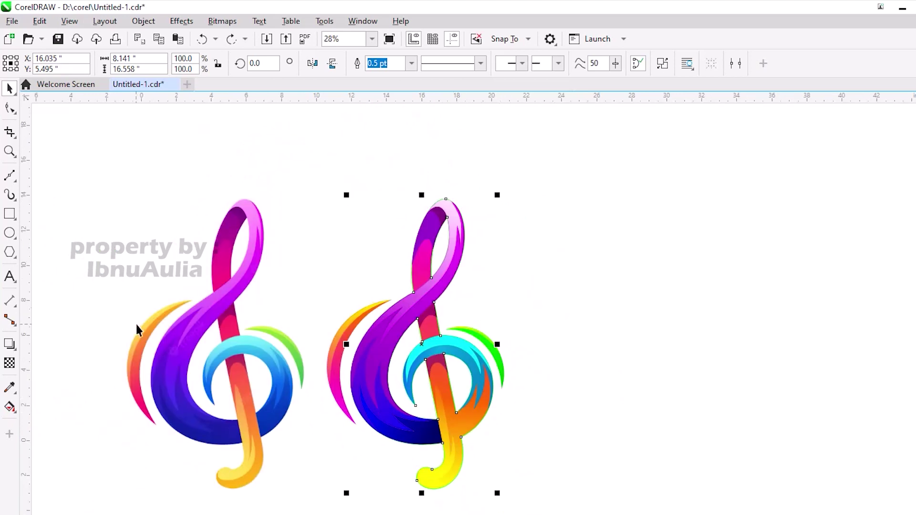
scroll(24, 321, up, 2)
scroll(478, 415, up, 2)
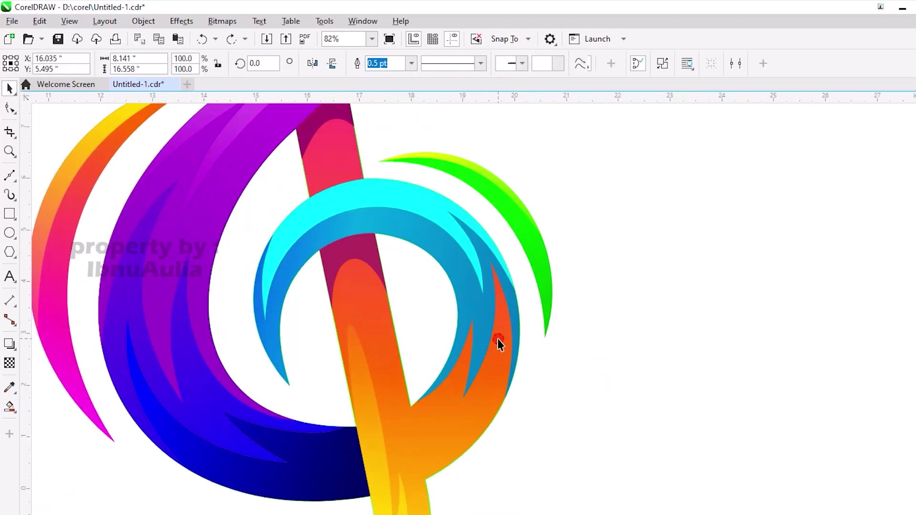
scroll(460, 442, down, 2)
scroll(433, 447, up, 2)
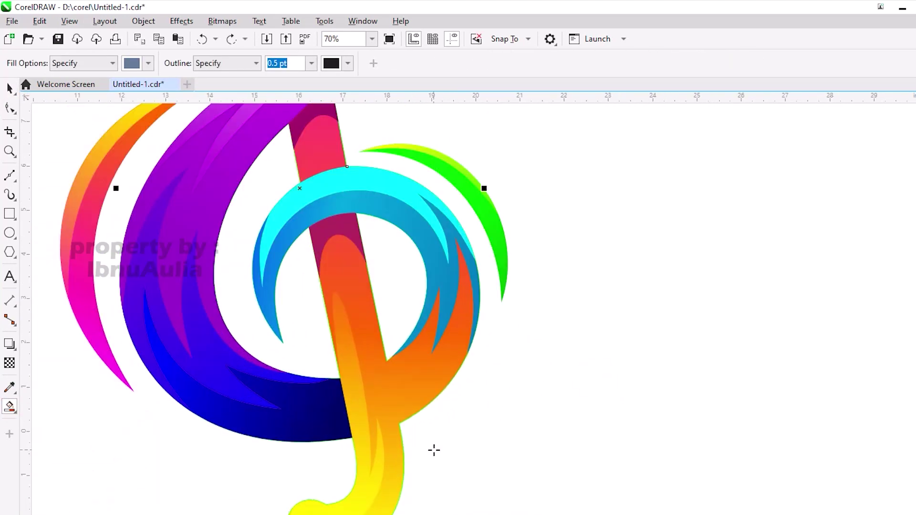
scroll(353, 334, up, 2)
key(Escape)
Step: Draw a closed straight-segment outline around the orange area where the blue curl meets the stem at its lower end
click(10, 177)
scroll(375, 319, up, 2)
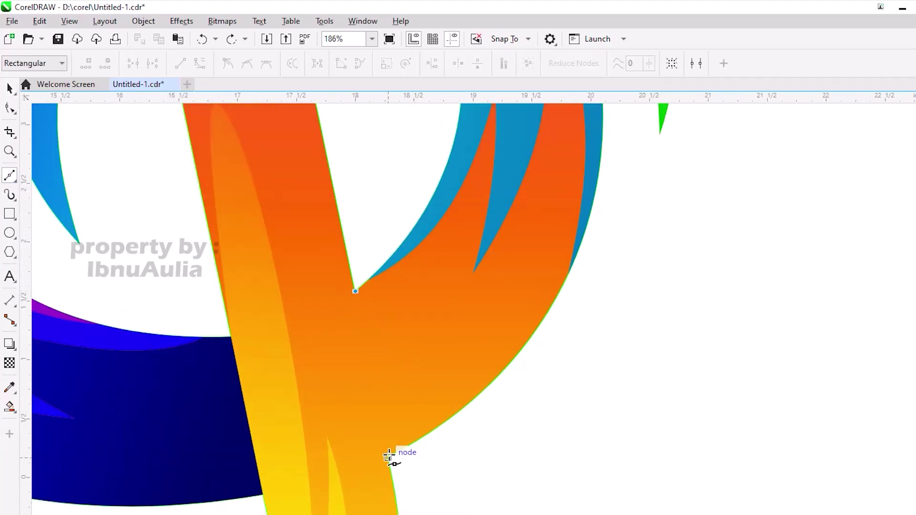
scroll(444, 457, down, 2)
scroll(534, 287, up, 2)
click(455, 122)
scroll(460, 206, down, 1)
click(473, 273)
click(424, 252)
scroll(370, 388, up, 1)
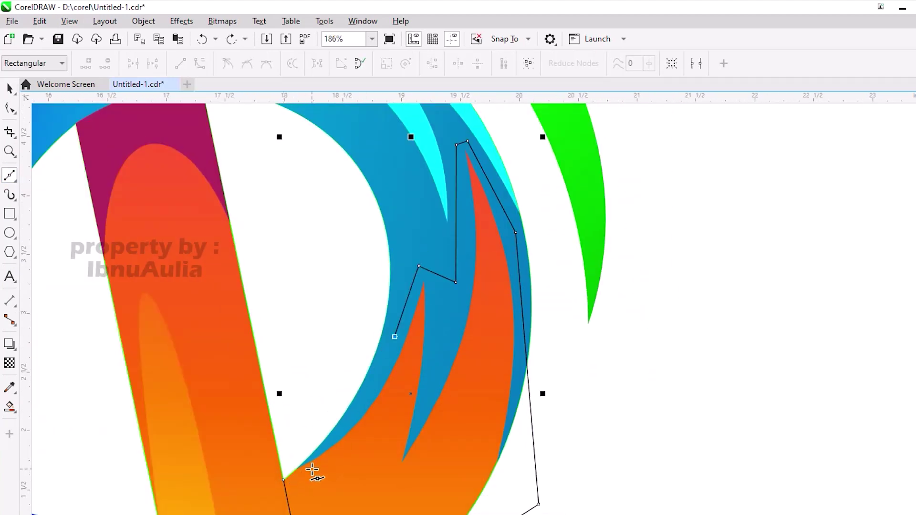
scroll(308, 474, down, 1)
click(284, 480)
scroll(327, 429, down, 2)
key(space)
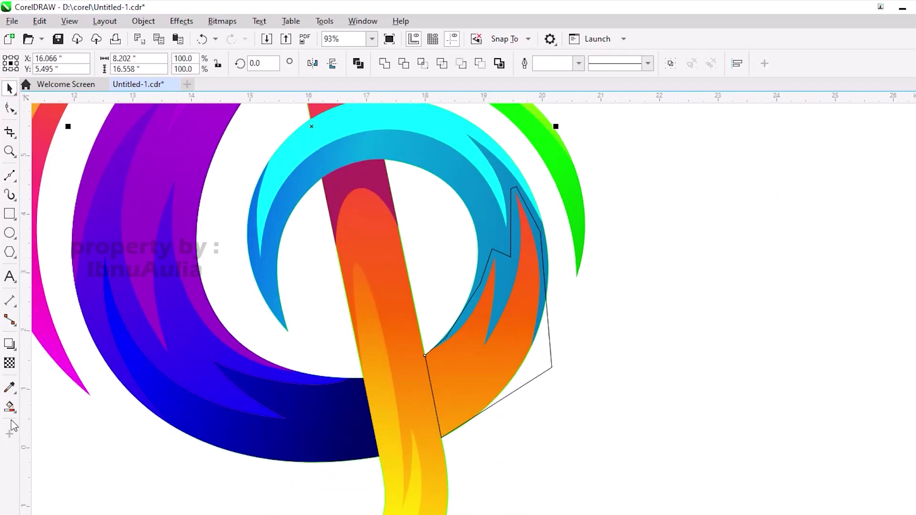
Step: Try to fill the outlined area between the blue curl and the stem as a new shape and send it to the back
click(506, 363)
scroll(539, 305, up, 3)
scroll(539, 305, down, 2)
key(F10)
scroll(681, 442, up, 2)
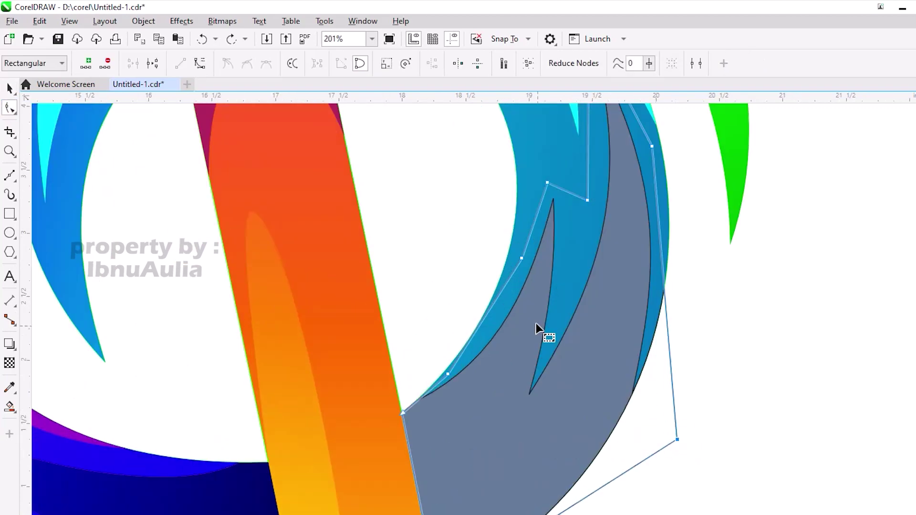
scroll(634, 403, down, 1)
scroll(616, 282, up, 2)
key(shift+Page_Down)
scroll(617, 282, down, 1)
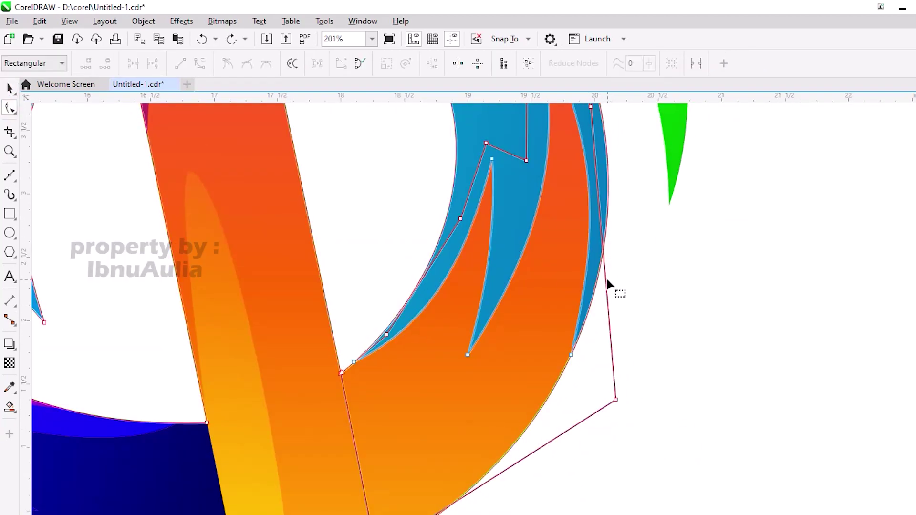
Step: Reshape the helper outline's nodes to meet the blue shading's lower tips and the curl's inner and outer edges
scroll(596, 278, up, 2)
scroll(625, 264, down, 1)
scroll(398, 302, up, 1)
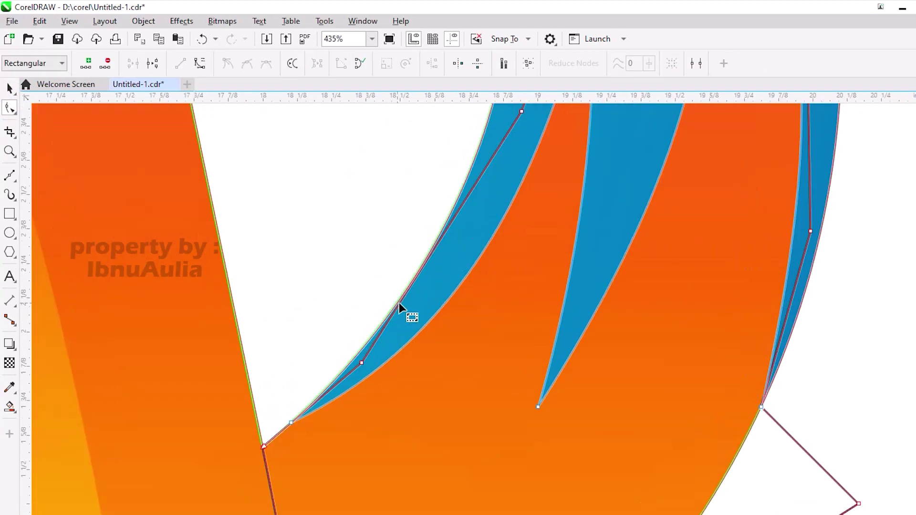
scroll(450, 283, up, 2)
scroll(450, 284, down, 2)
scroll(352, 378, down, 1)
scroll(352, 378, up, 1)
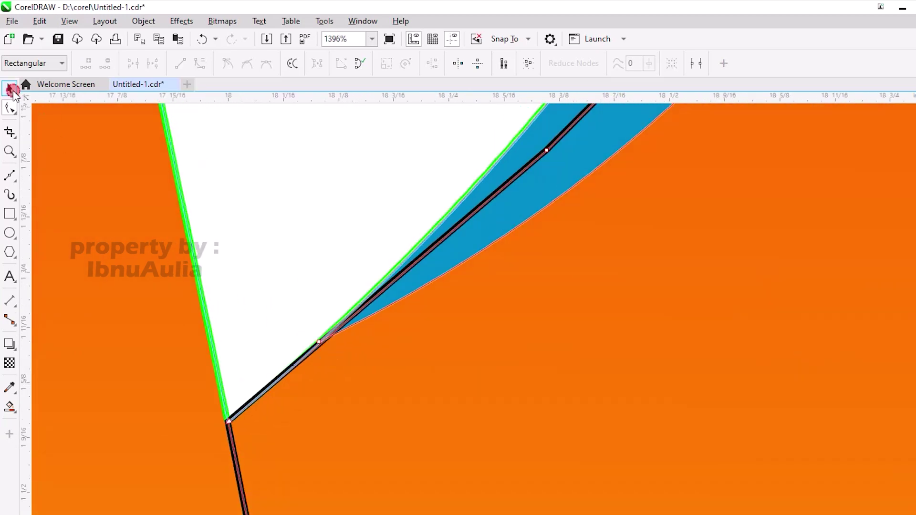
Step: Create a Smart Fill shape in the area between the stem and the blue curl, and remove the helper outline
click(10, 89)
scroll(223, 157, down, 3)
click(459, 359)
scroll(539, 247, down, 2)
click(476, 250)
click(502, 266)
click(496, 372)
scroll(497, 373, up, 2)
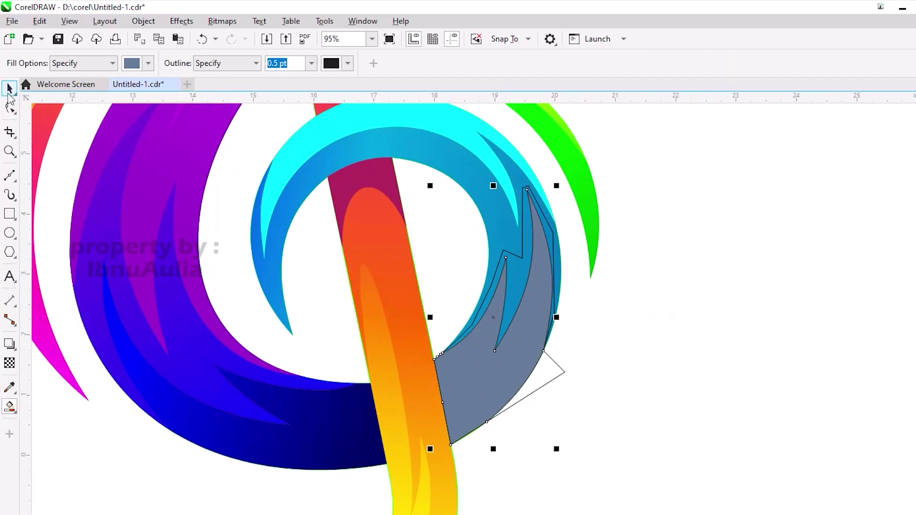
scroll(572, 377, down, 3)
Step: Apply a diagonal linear gradient to the new lower curl piece, from dark blue near the stem to cyan beyond the curl's upper right
click(492, 397)
click(27, 412)
drag(500, 396, 550, 335)
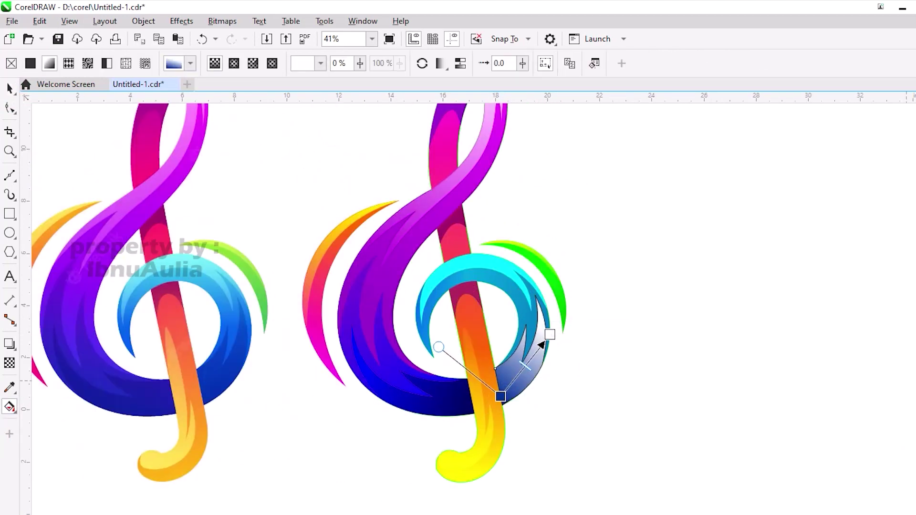
drag(566, 260, 586, 231)
click(618, 224)
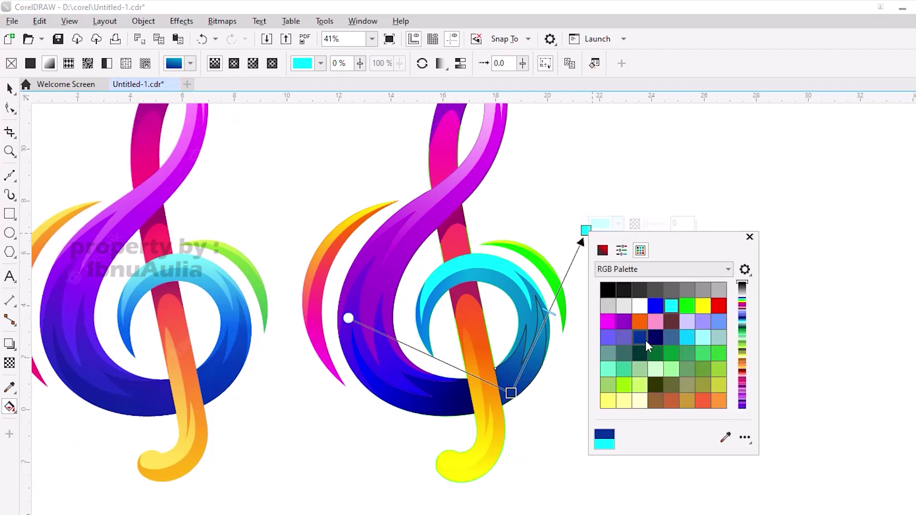
drag(646, 388, 658, 389)
click(667, 294)
click(750, 237)
key(space)
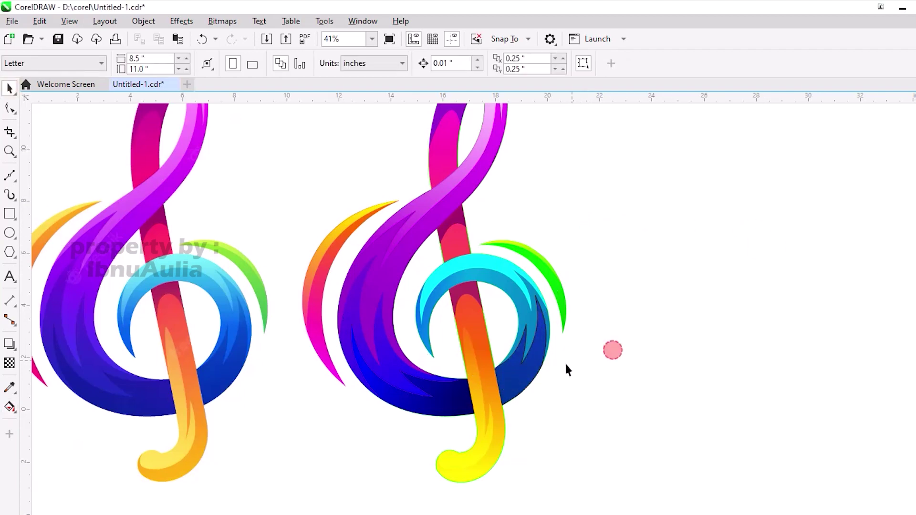
Step: Apply a linear transparency across the cyan highlight along the top of the blue curl
click(525, 381)
click(441, 311)
click(9, 363)
drag(654, 318, 583, 321)
drag(411, 343, 434, 267)
drag(379, 253, 576, 296)
key(space)
key(Escape)
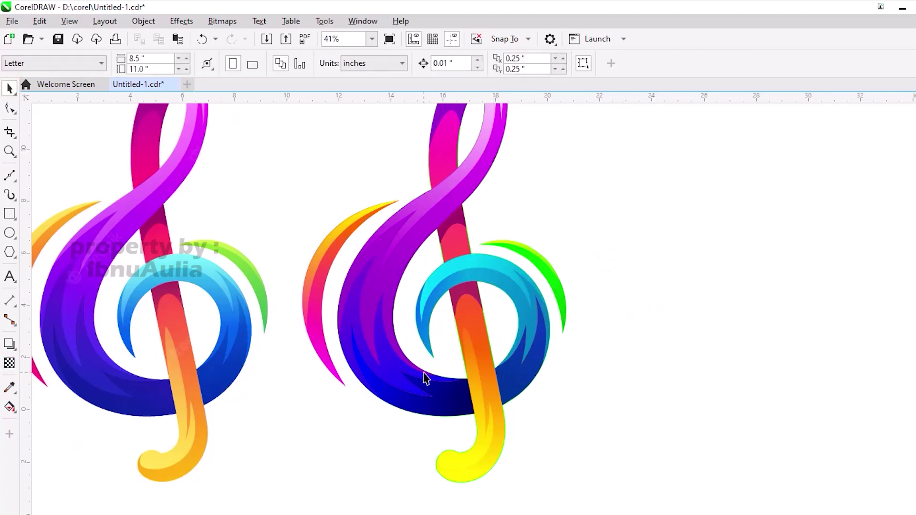
Step: Select the whole traced clef and remove the outlines from all its shapes
scroll(437, 373, down, 2)
click(477, 334)
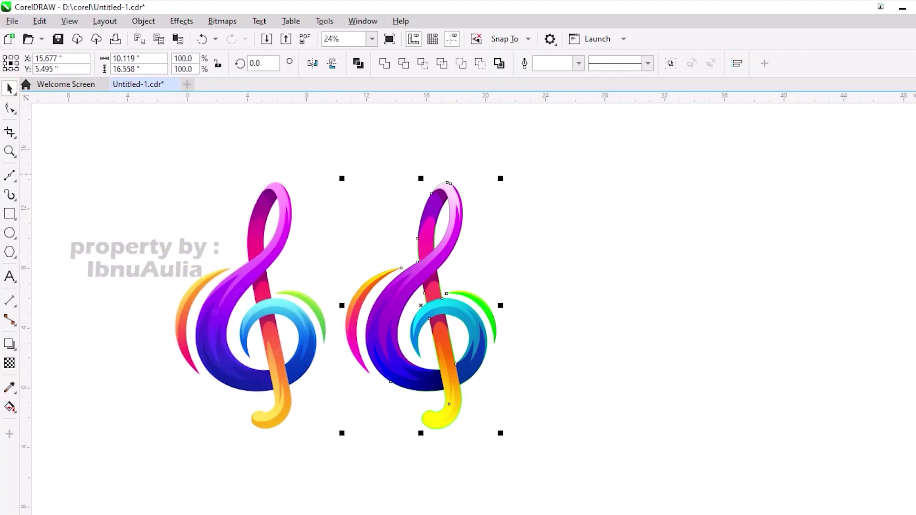
key(Escape)
scroll(477, 180, up, 3)
scroll(666, 337, down, 3)
scroll(390, 354, down, 2)
scroll(355, 364, up, 1)
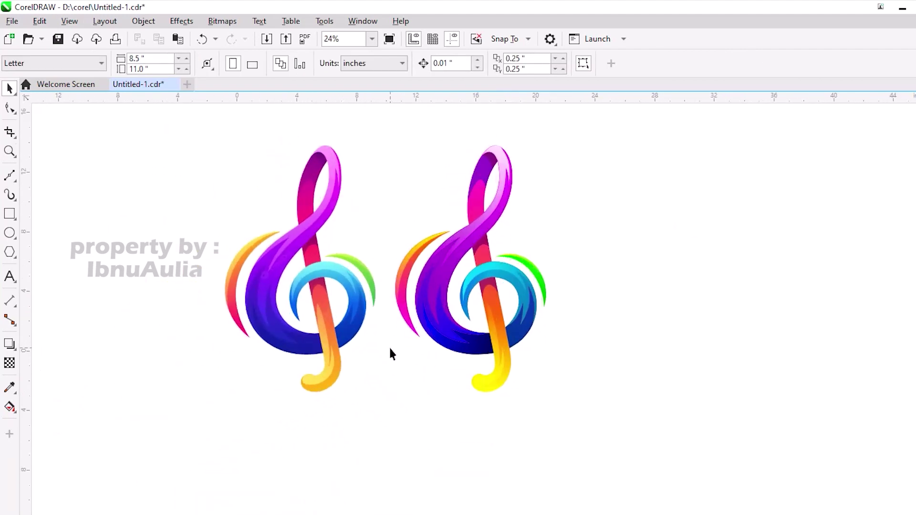
Step: Add the caption "before" in Arial beneath the reference clef and enlarge it to about 184 pt
key(F8)
click(220, 437)
text(beforre)
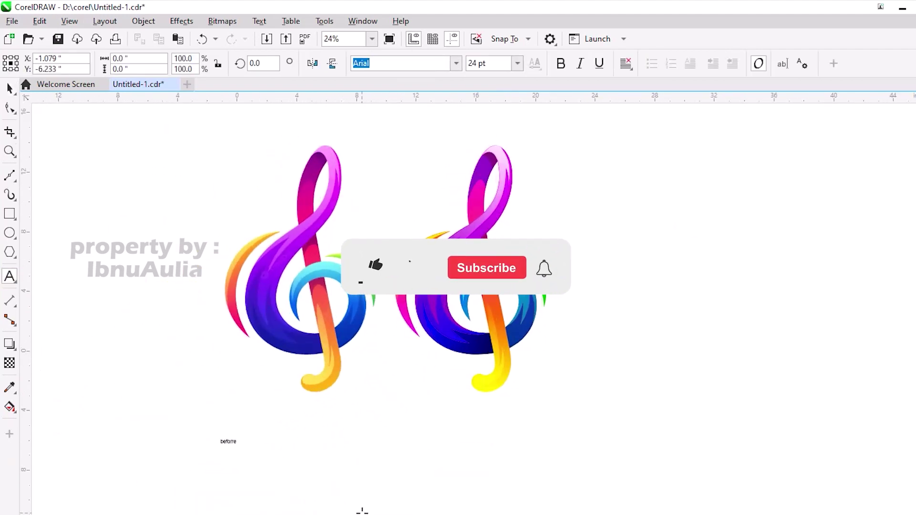
key(Left)
key(BackSpace)
key(ctrl+space)
Step: Duplicate the caption beneath the traced clef and change its text to "after"
drag(272, 432, 479, 432)
right_click(479, 431)
key(F8)
drag(539, 432, 413, 432)
text(after)
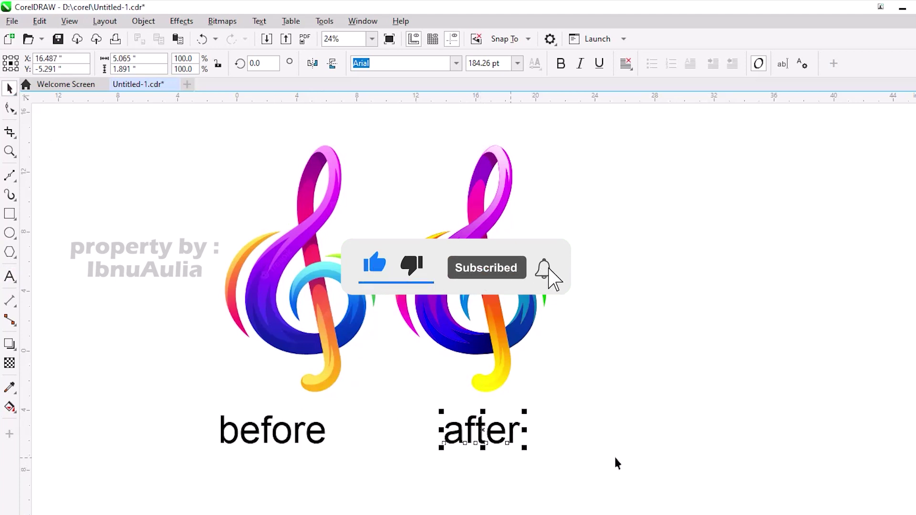
Step: Move both captions to sit centred beneath their clefs, and save the drawing
key(ctrl+space)
drag(221, 429, 260, 429)
click(496, 435)
key(Escape)
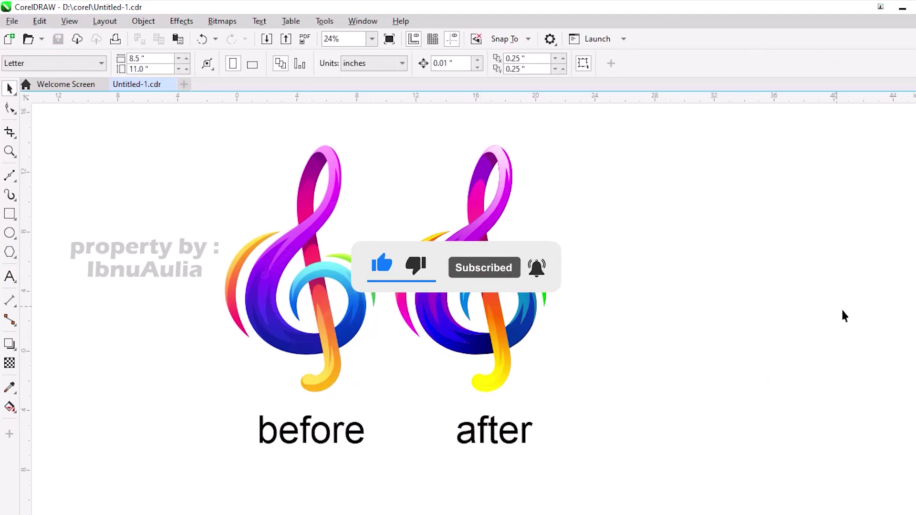